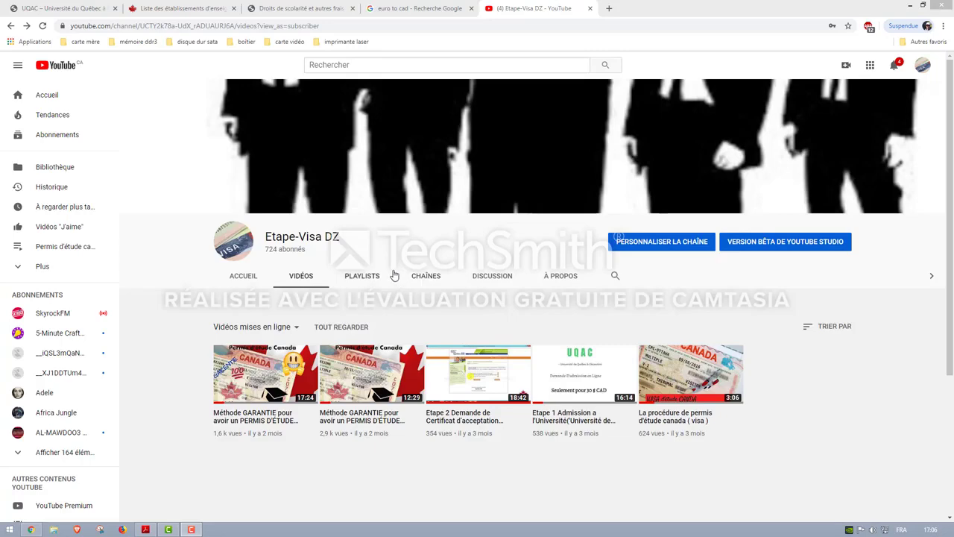
# - Switch to Demande de permis d'études.pdf in Adobe Acrobat Reader and examine the form's title on page 1
pyautogui.click(145, 529)
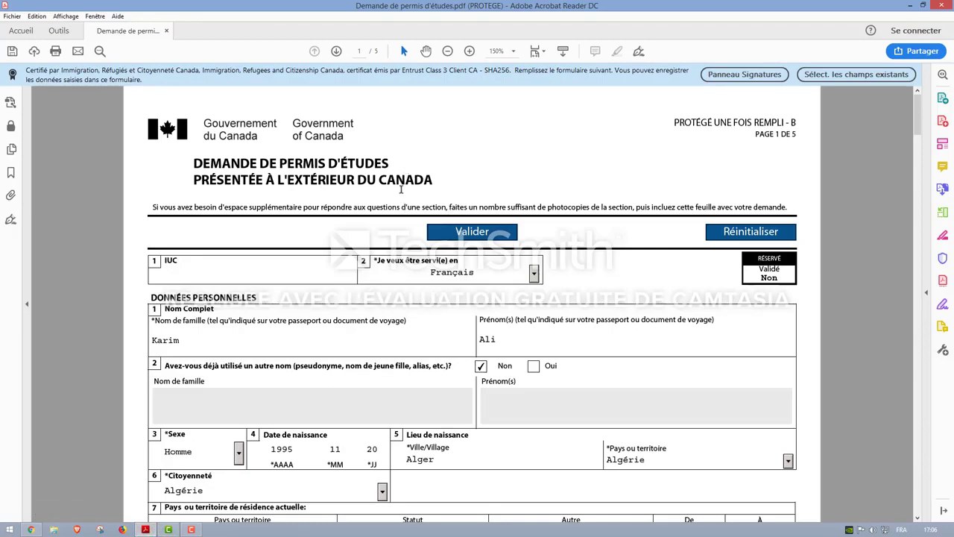
pyautogui.moveTo(190, 164); pyautogui.dragTo(412, 185)
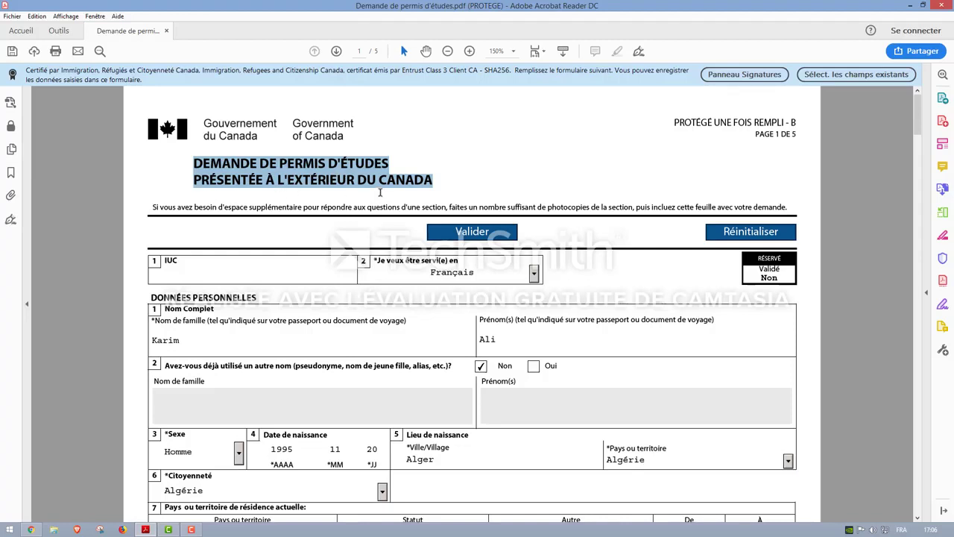
pyautogui.click(166, 191)
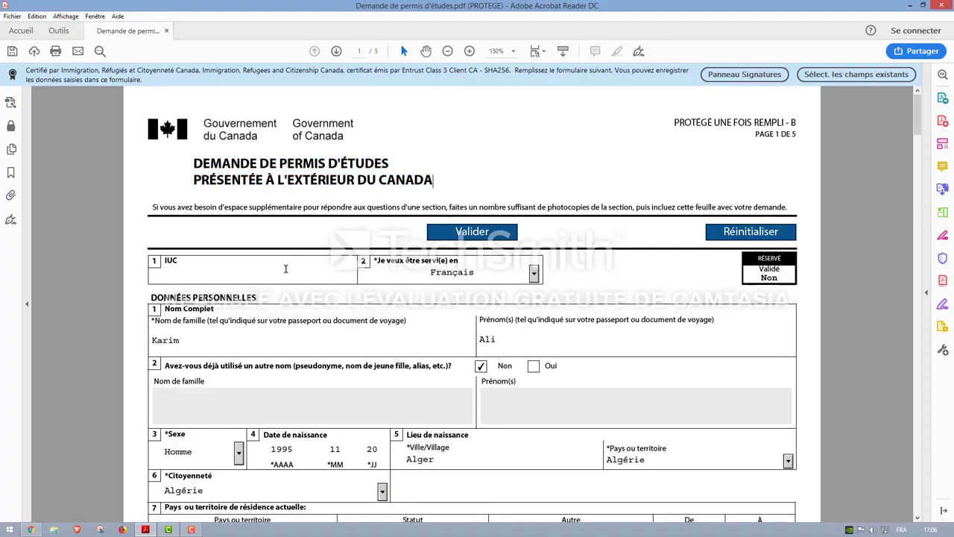
pyautogui.scroll(-1, 285, 269)
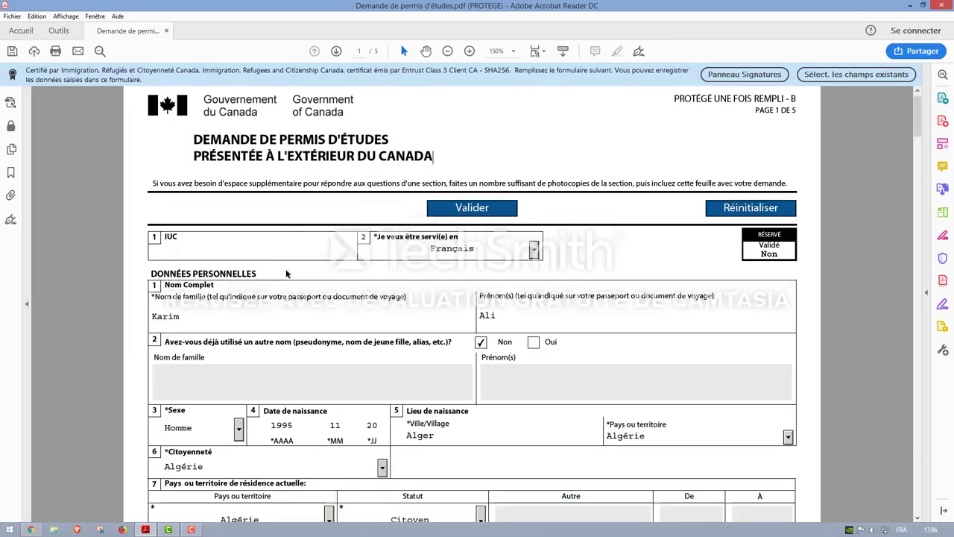
pyautogui.scroll(1, 254, 248)
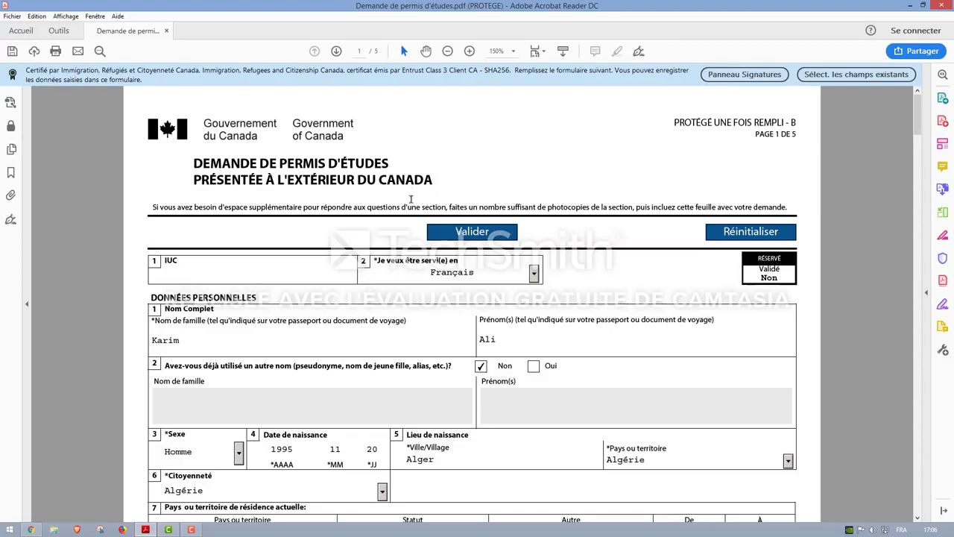
# - Skim the study permit form through to its last page, then return to the title on page 1
pyautogui.scroll(-10, 410, 199)
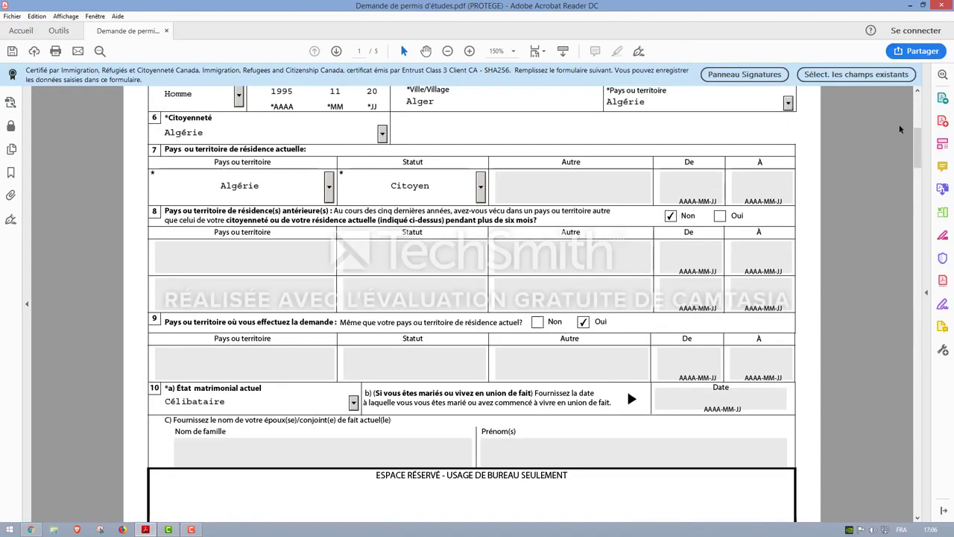
pyautogui.moveTo(918, 142); pyautogui.dragTo(917, 497)
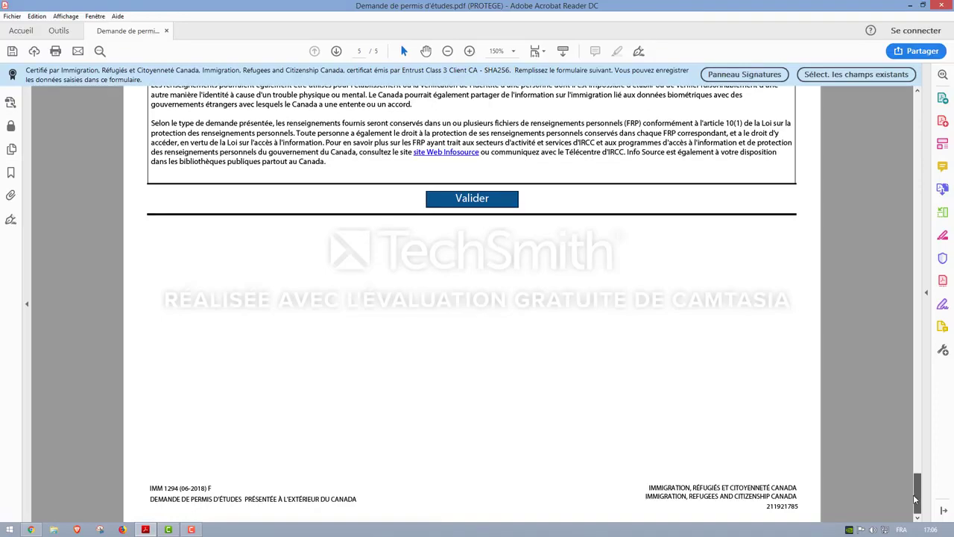
pyautogui.moveTo(915, 494); pyautogui.dragTo(866, 93)
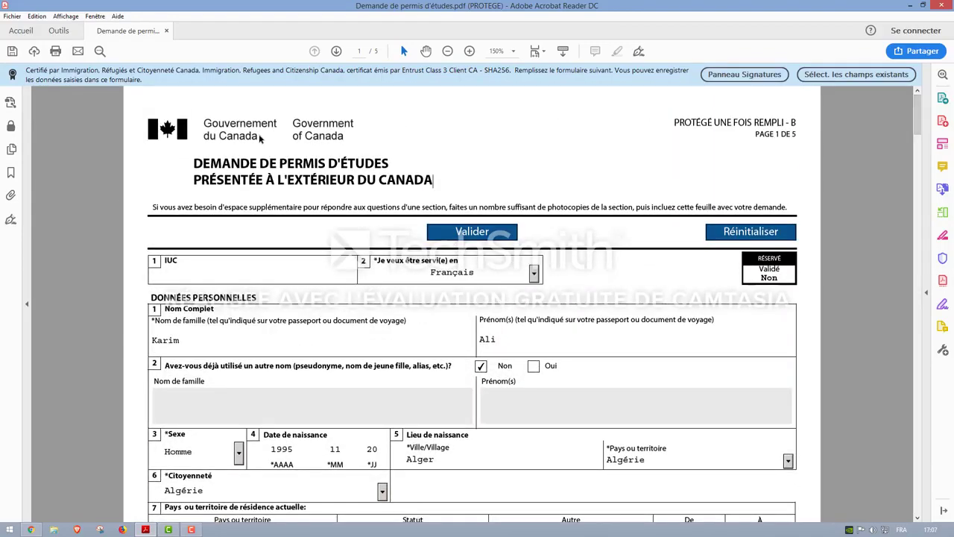
pyautogui.moveTo(194, 162); pyautogui.dragTo(450, 175)
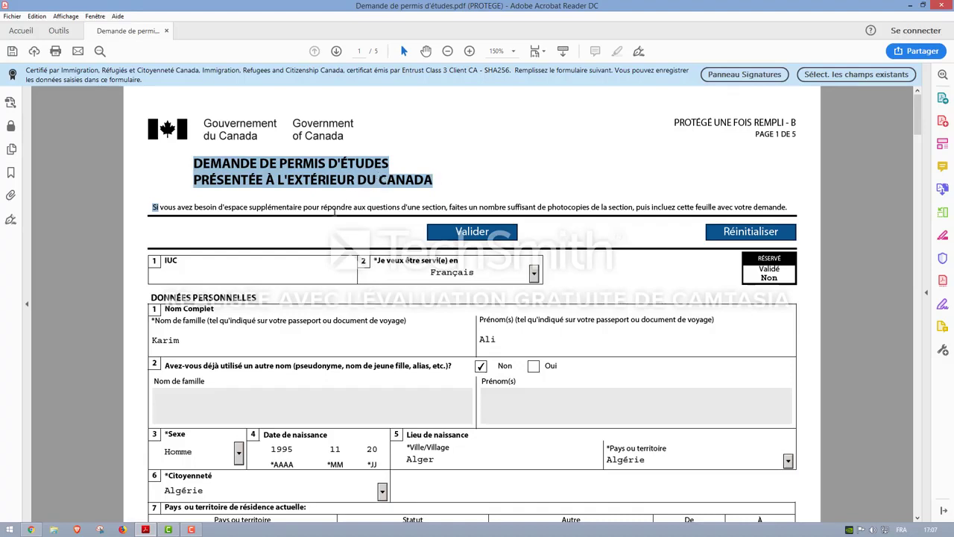
pyautogui.click(463, 167)
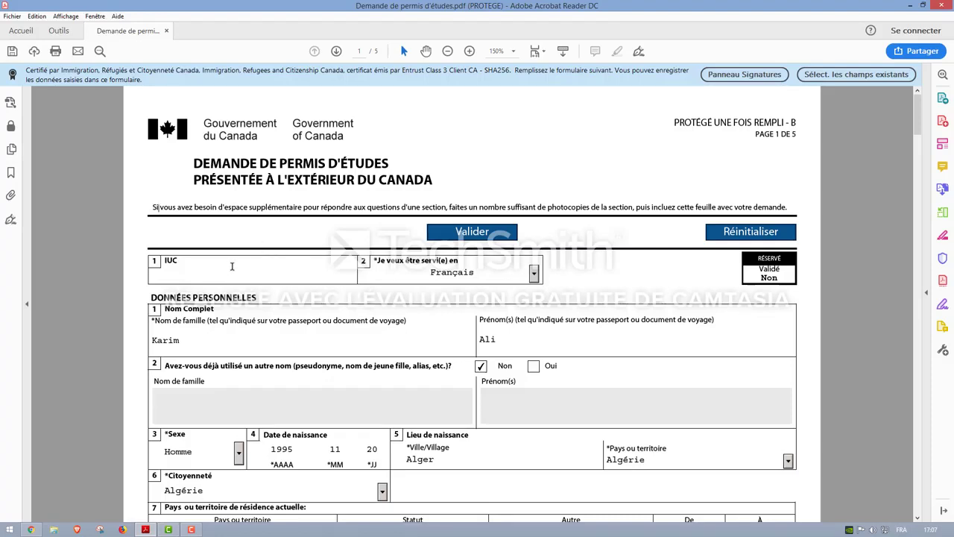
# - Examine the IUC field at the start of the form, leaving it blank
pyautogui.scroll(-1, 233, 263)
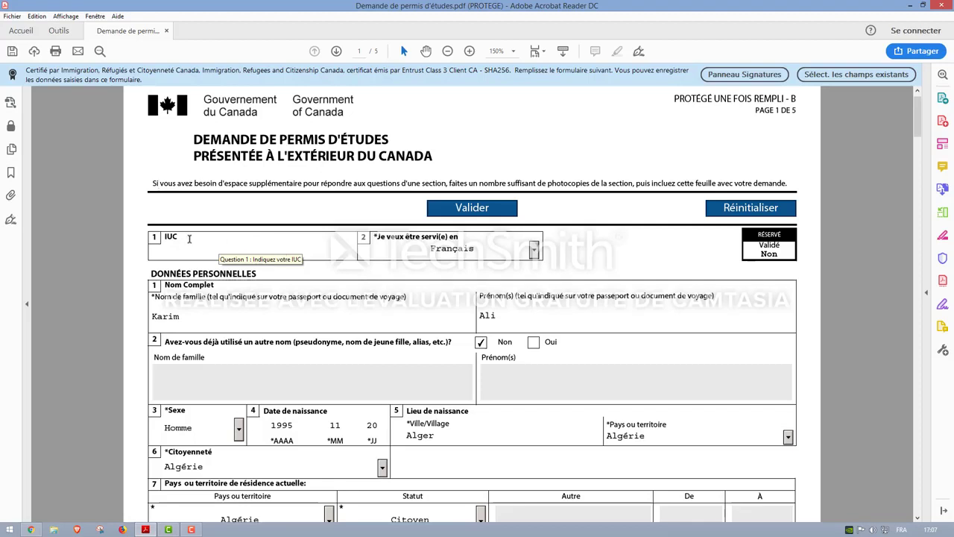
pyautogui.moveTo(167, 256); pyautogui.dragTo(193, 269)
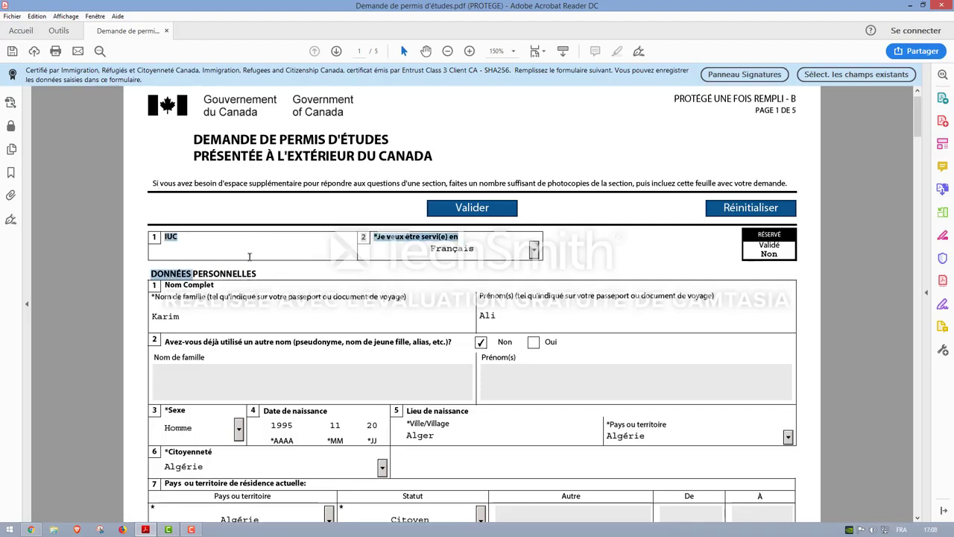
pyautogui.click(188, 248)
pyautogui.moveTo(162, 237); pyautogui.dragTo(185, 239)
pyautogui.moveTo(179, 237); pyautogui.dragTo(164, 233)
pyautogui.click(179, 250)
pyautogui.moveTo(330, 253); pyautogui.dragTo(179, 237)
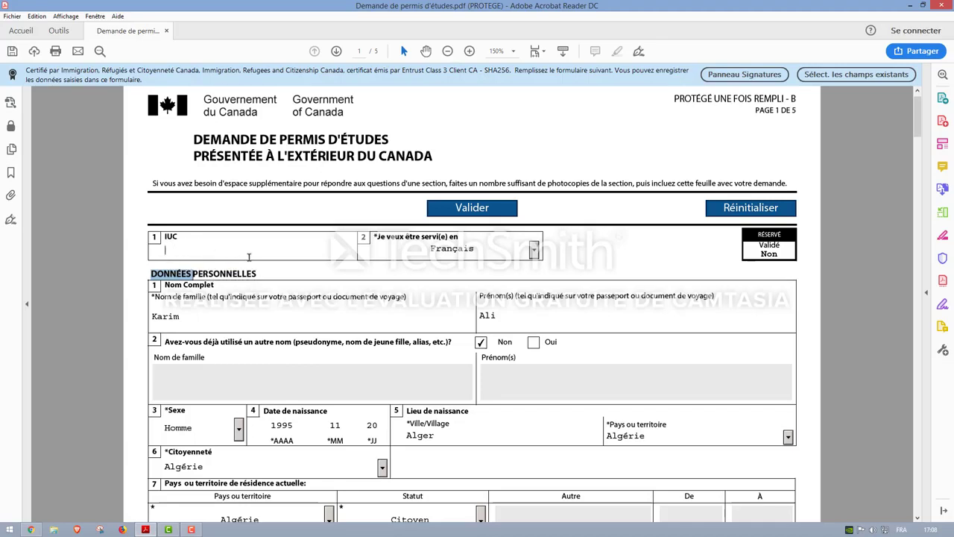
# - Check the language choices offered for "Je veux être servi(e) en" without changing the selection
pyautogui.click(332, 267)
pyautogui.moveTo(373, 237); pyautogui.dragTo(470, 239)
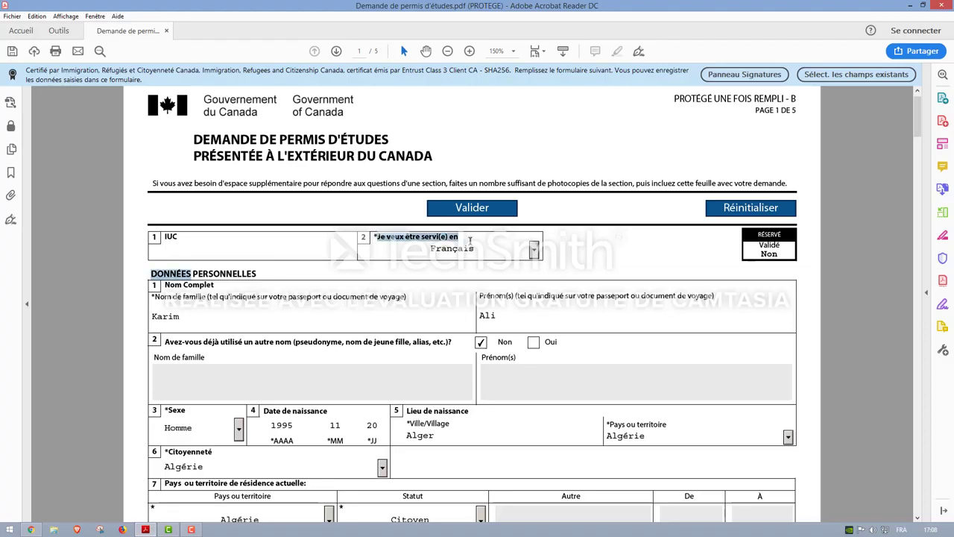
pyautogui.click(535, 252)
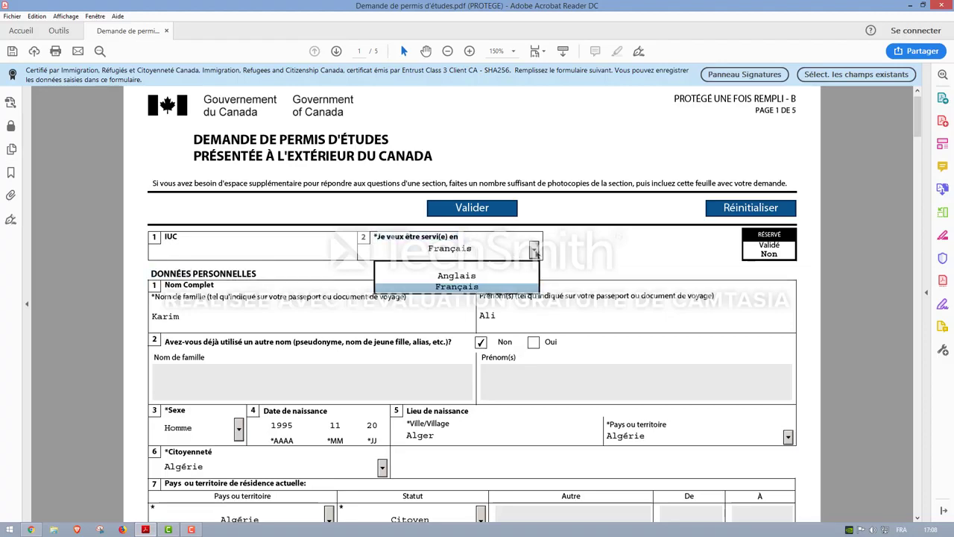
pyautogui.click(535, 254)
# - Review the family name and given name entries under Nom Complet in the personal data section
pyautogui.scroll(-1, 291, 284)
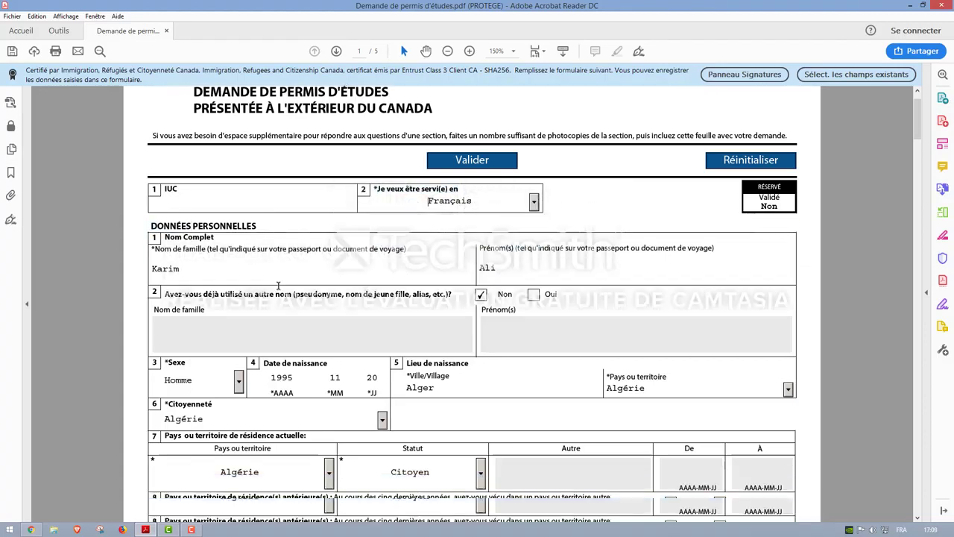
pyautogui.scroll(-2, 278, 285)
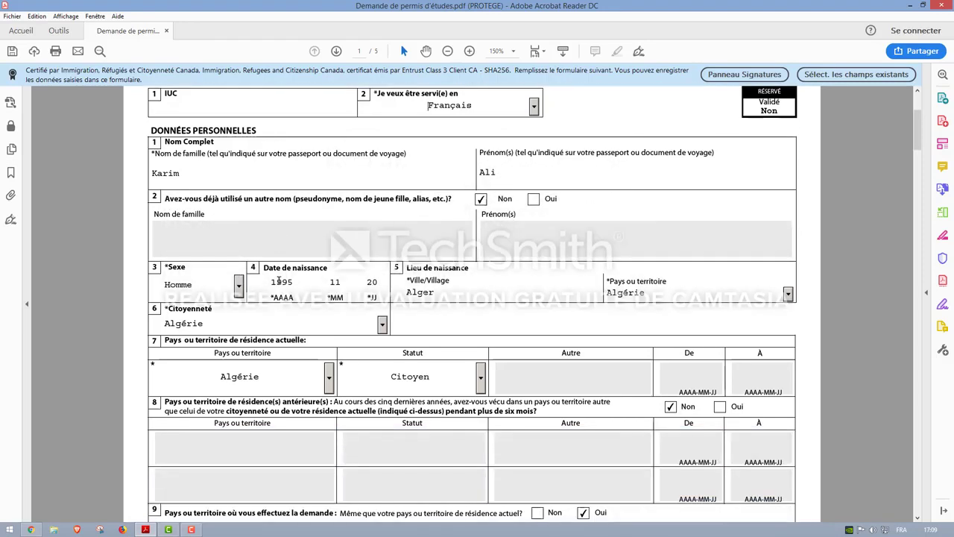
pyautogui.doubleClick(180, 170)
pyautogui.doubleClick(484, 170)
# - Review the Sexe entry in question 3 and its available options, keeping the current choice
pyautogui.scroll(-2, 283, 259)
pyautogui.click(196, 213)
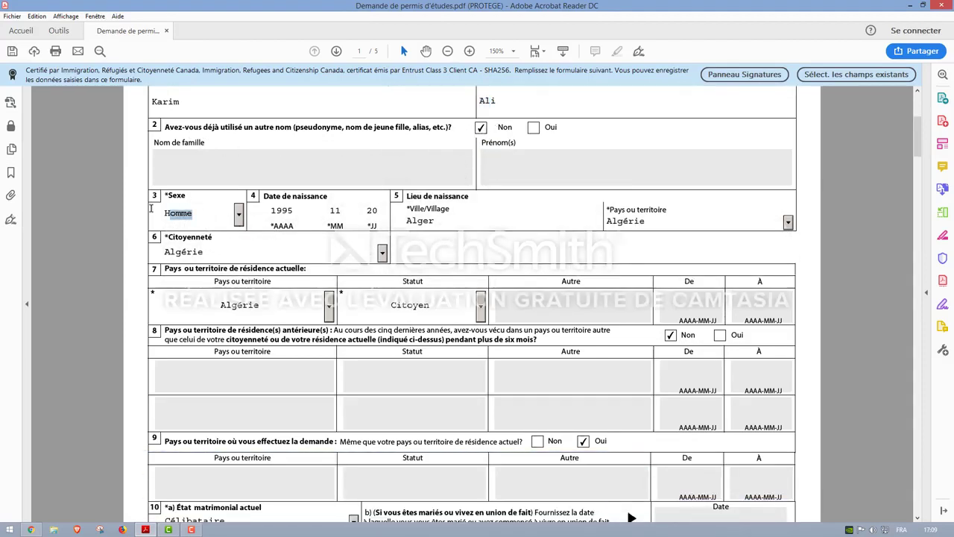
pyautogui.click(238, 217)
pyautogui.click(239, 218)
pyautogui.click(239, 218)
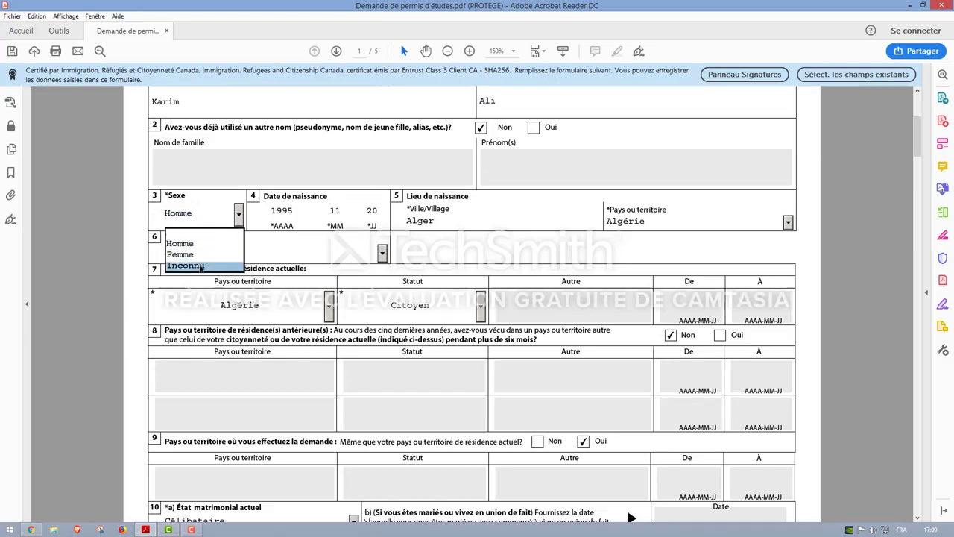
pyautogui.click(210, 174)
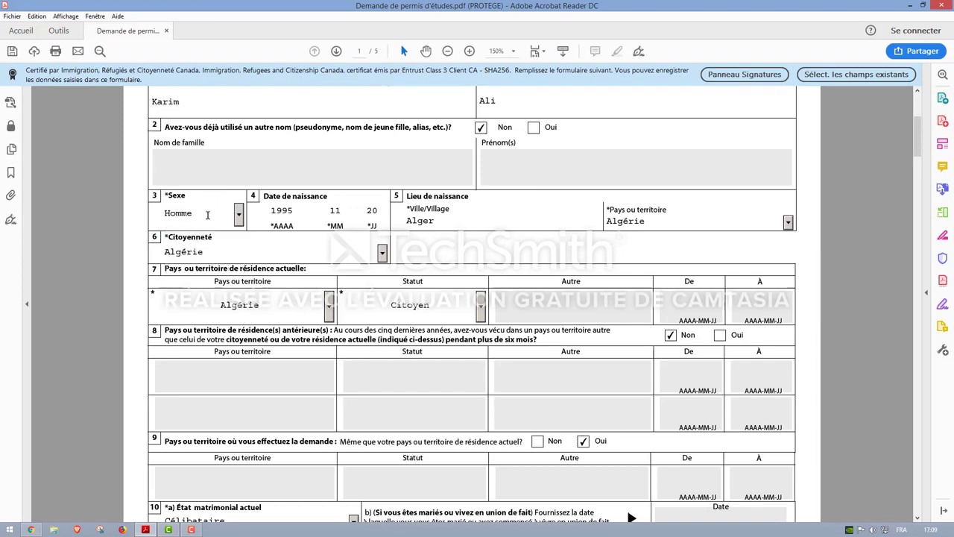
pyautogui.moveTo(193, 212); pyautogui.dragTo(149, 208)
pyautogui.click(206, 217)
pyautogui.moveTo(194, 213); pyautogui.dragTo(151, 209)
# - Review the date of birth and place of birth entries in questions 4 and 5
pyautogui.click(275, 209)
pyautogui.moveTo(610, 207); pyautogui.dragTo(229, 281)
pyautogui.scroll(-2, 280, 251)
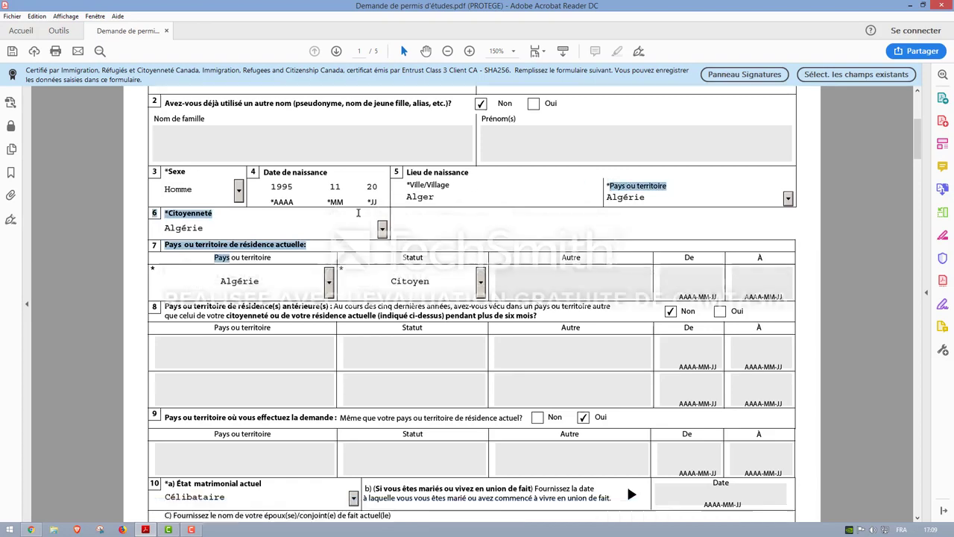
# - Check the country list for Citoyenneté in question 6 and close it without changing the selection
pyautogui.click(280, 204)
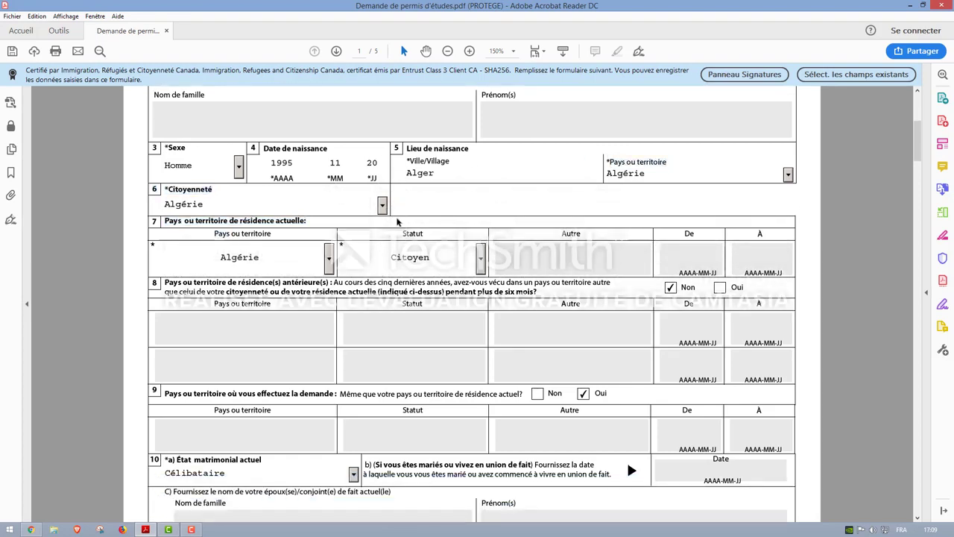
pyautogui.click(382, 206)
pyautogui.click(383, 207)
pyautogui.click(383, 207)
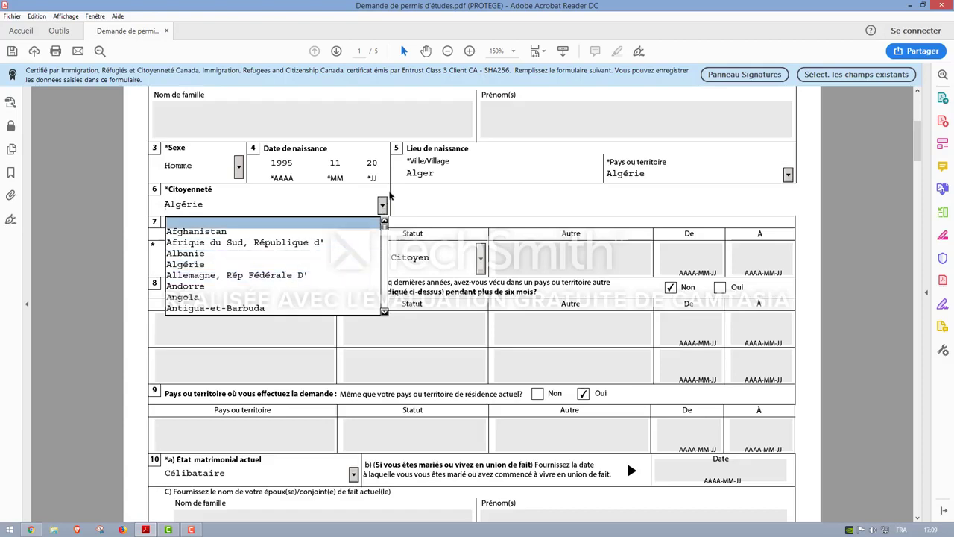
pyautogui.click(395, 192)
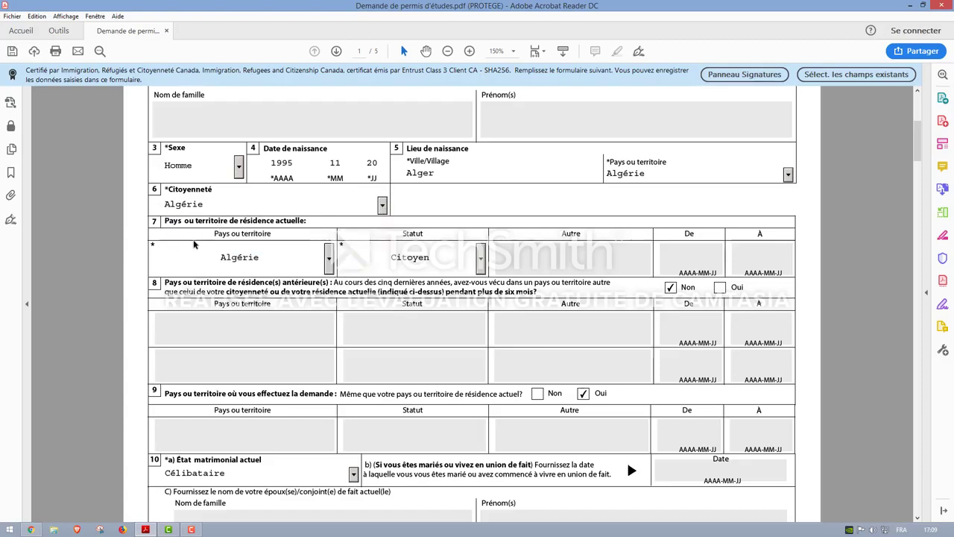
# - Review the country and status entries for current residence in question 7, including the options each one offers
pyautogui.scroll(-1, 202, 234)
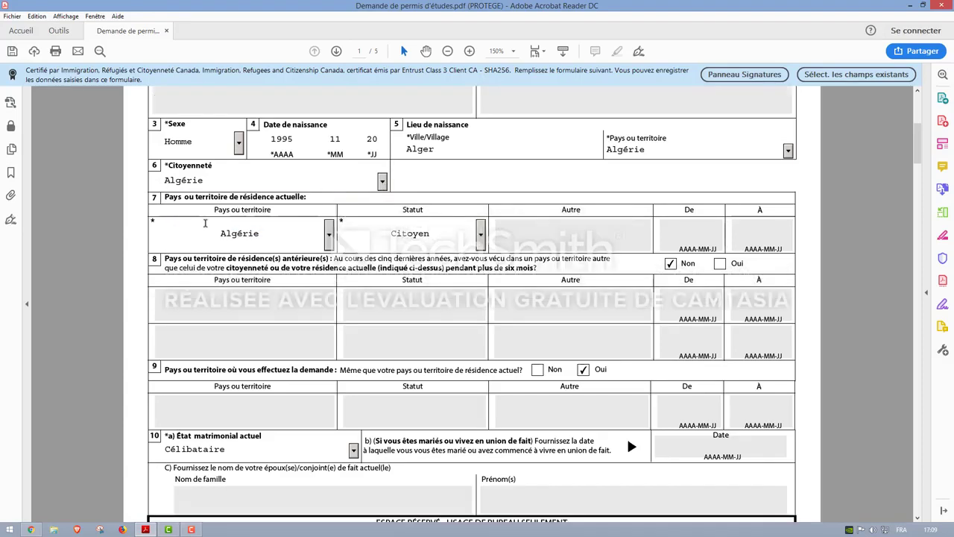
pyautogui.moveTo(217, 233); pyautogui.dragTo(264, 234)
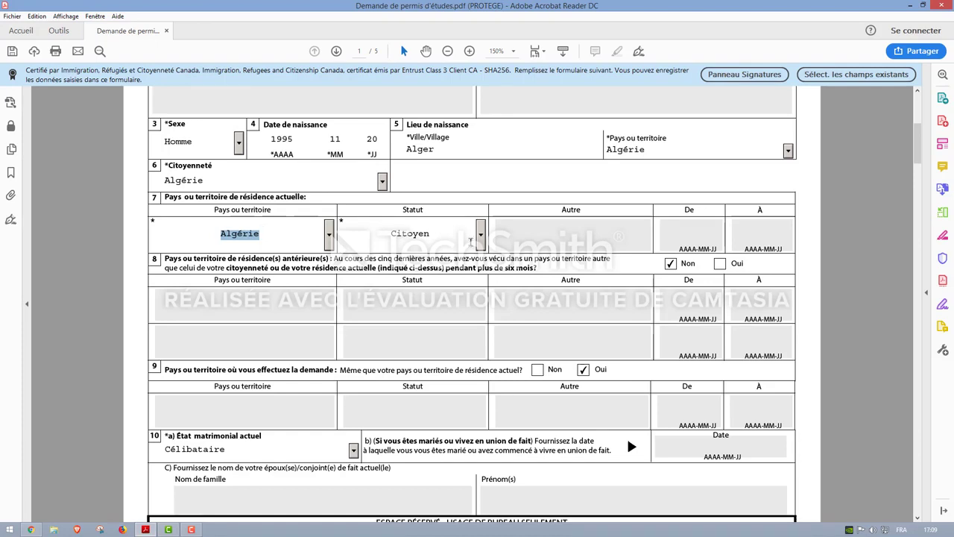
pyautogui.click(463, 233)
pyautogui.click(481, 235)
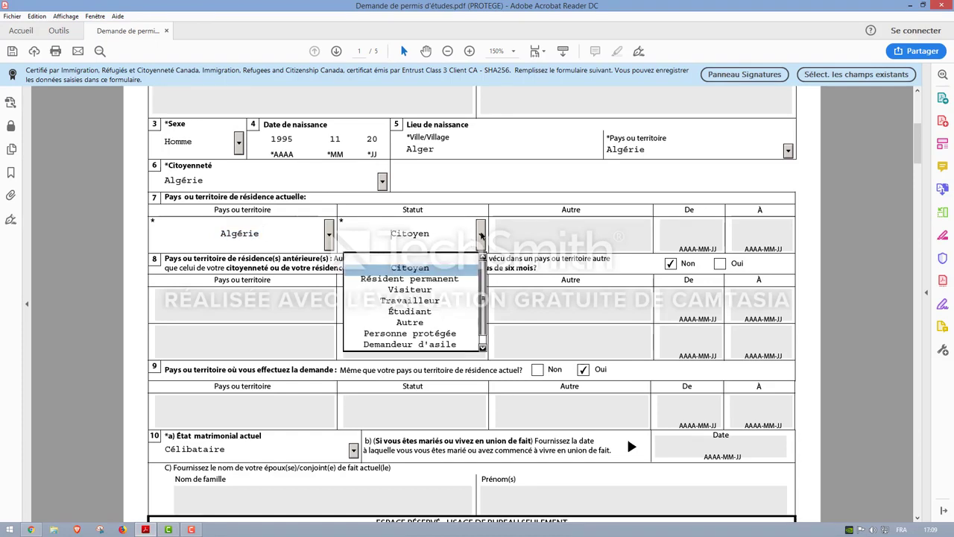
pyautogui.click(481, 235)
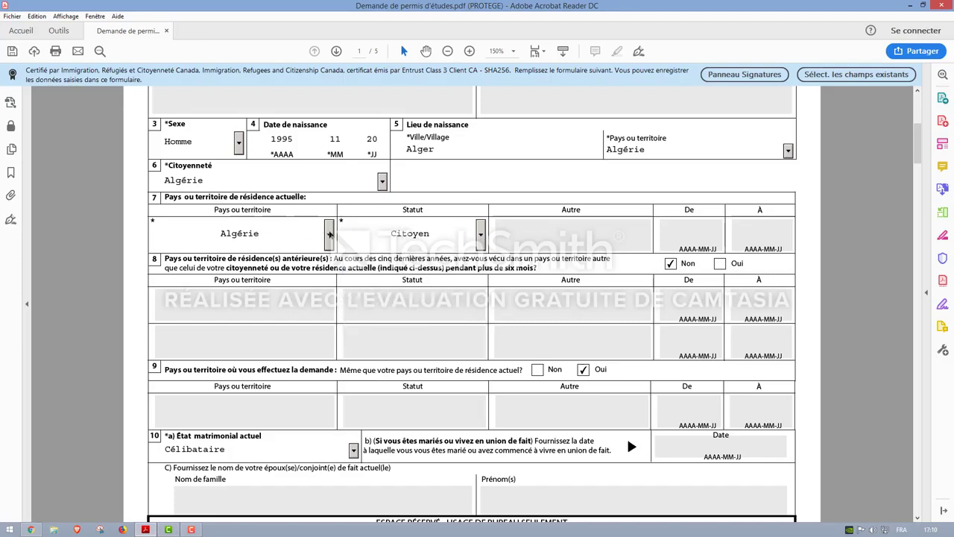
pyautogui.click(329, 233)
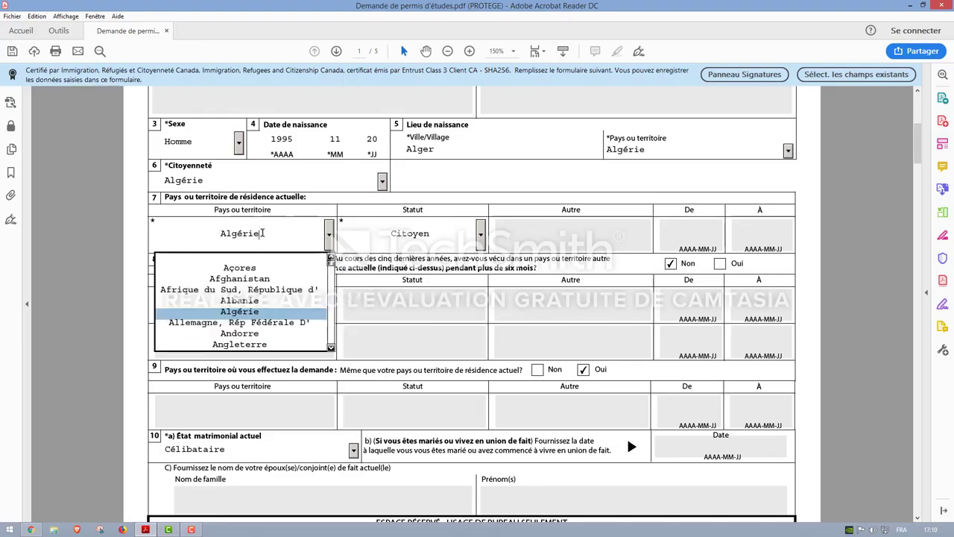
pyautogui.doubleClick(221, 233)
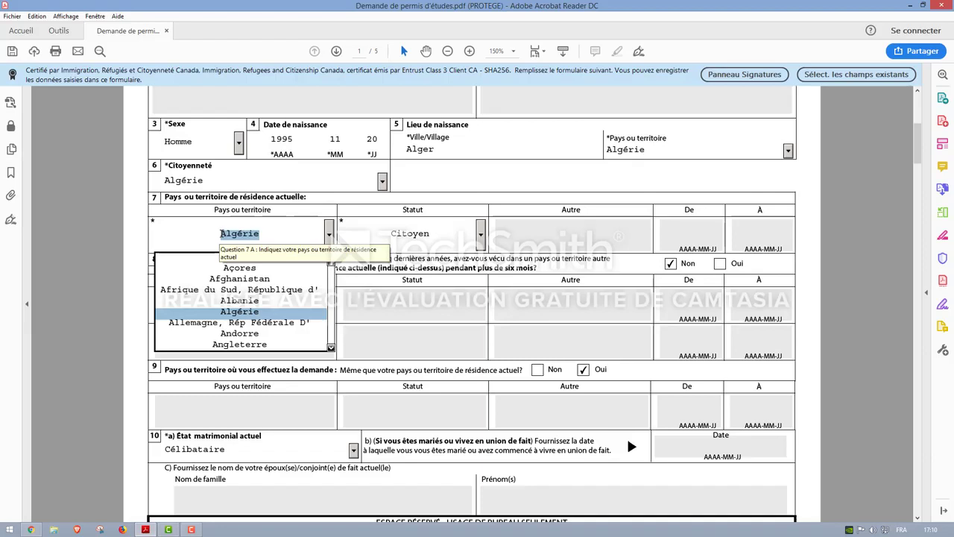
pyautogui.click(259, 233)
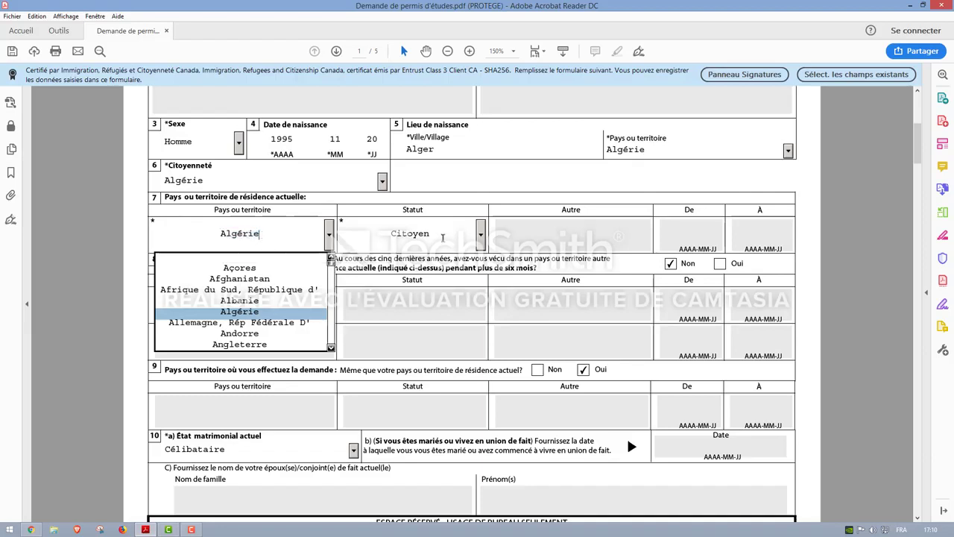
pyautogui.click(457, 228)
pyautogui.click(480, 236)
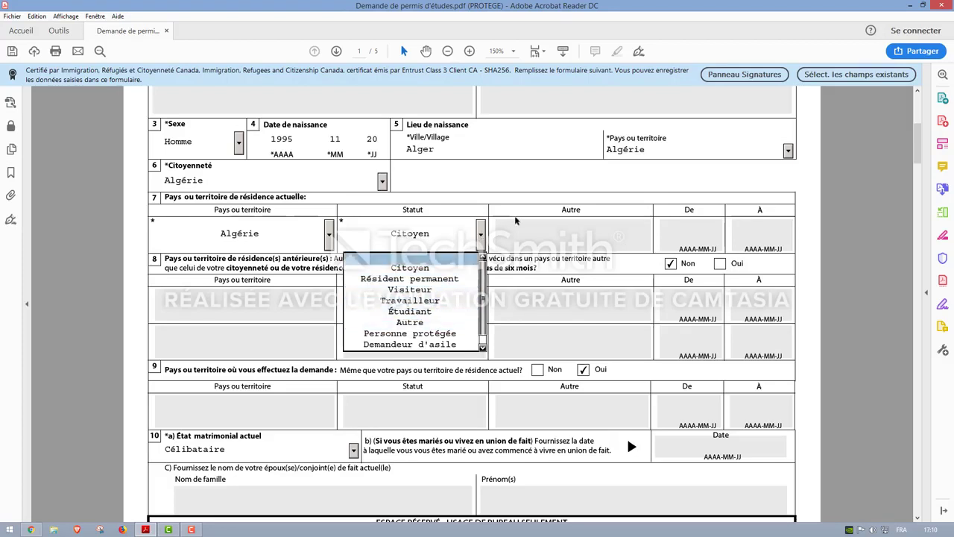
pyautogui.click(482, 227)
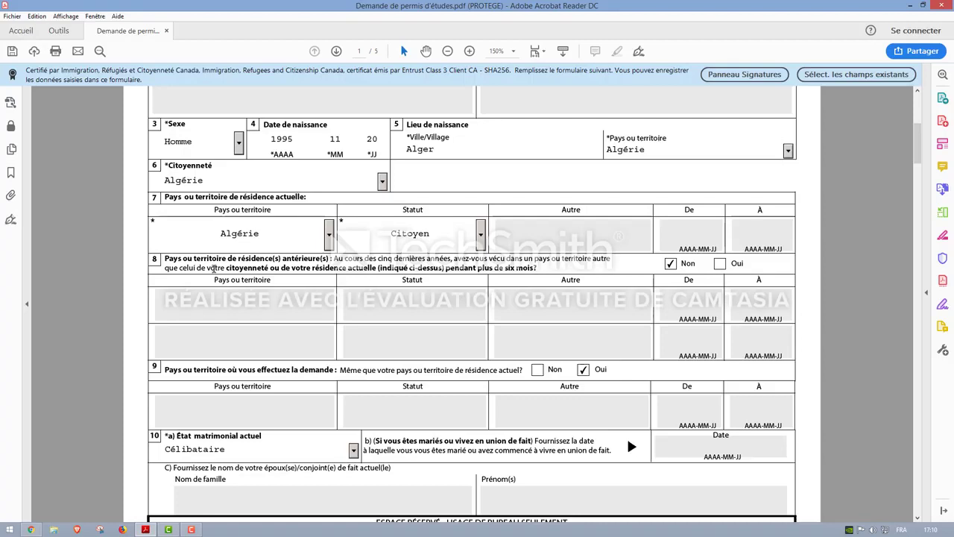
# - Review question 8 on previous residence, temporarily answering Oui to check the required fields and restoring the answer to Non
pyautogui.scroll(-1, 224, 269)
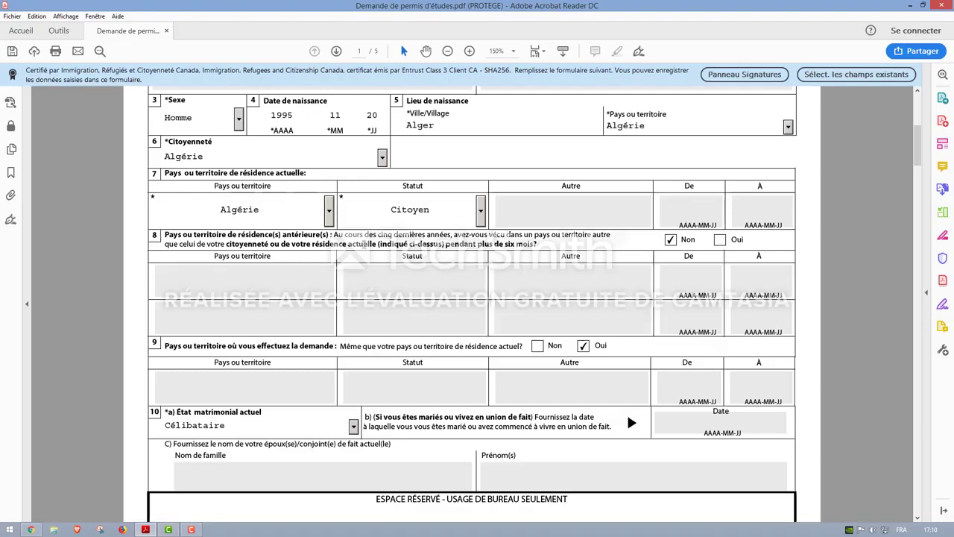
pyautogui.moveTo(344, 236); pyautogui.dragTo(456, 235)
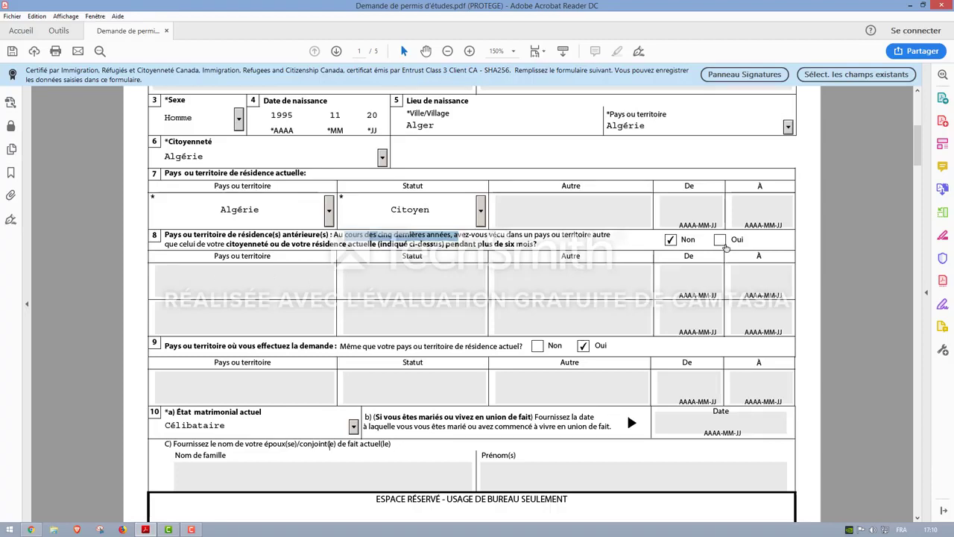
pyautogui.click(719, 240)
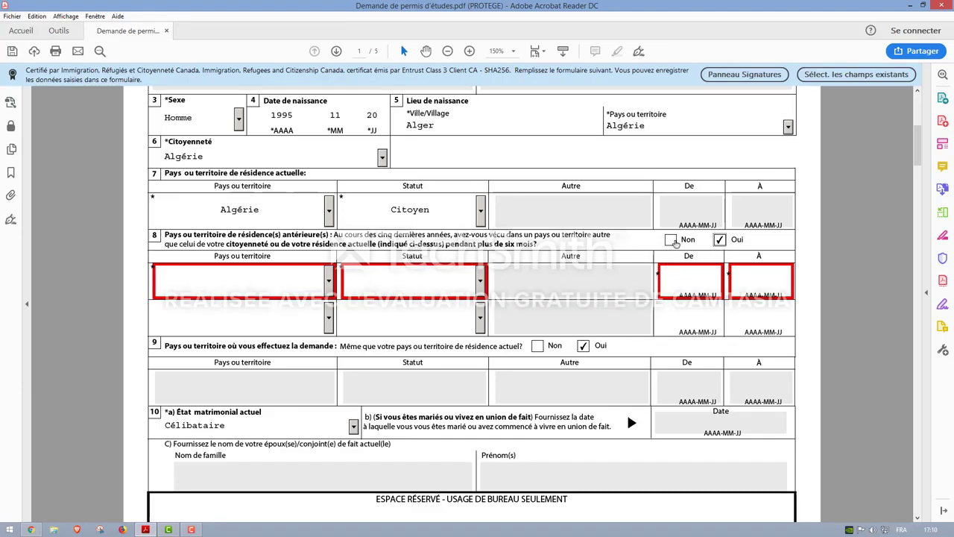
pyautogui.click(672, 240)
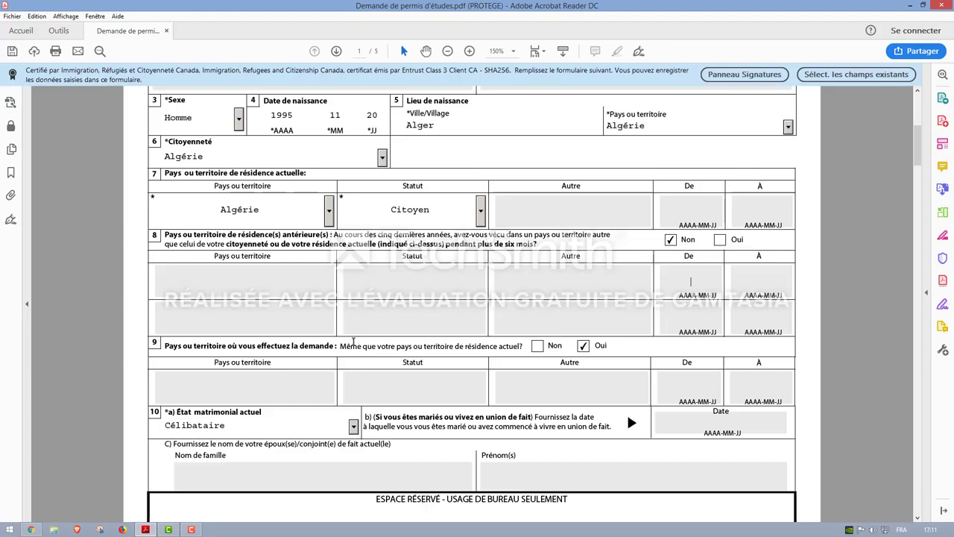
# - Review question 9 on the country where the application is made and its country and status fields
pyautogui.scroll(-3, 690, 186)
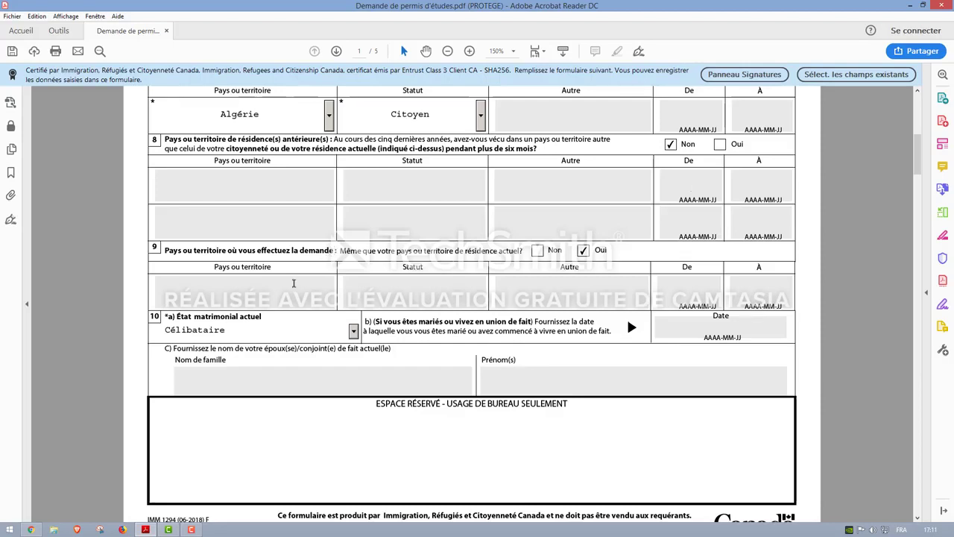
pyautogui.click(266, 289)
pyautogui.scroll(-1, 295, 289)
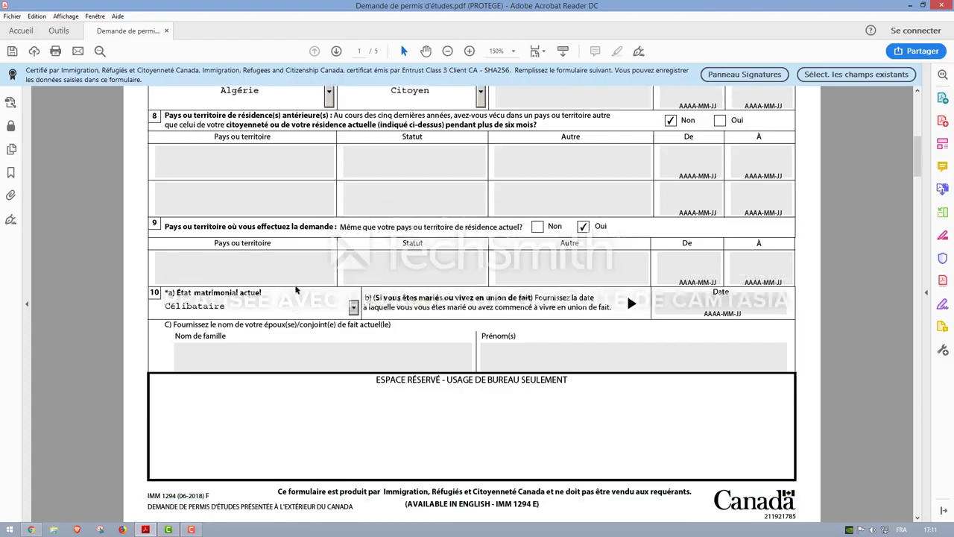
# - Review question 10, checking the État matrimonial options without changing the choice, plus the marriage date and spouse name fields
pyautogui.click(354, 307)
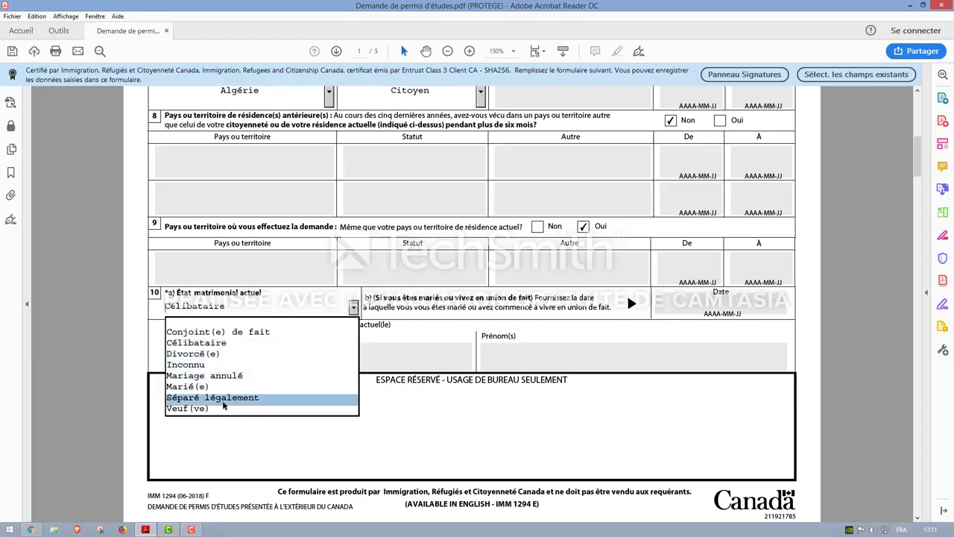
pyautogui.click(296, 298)
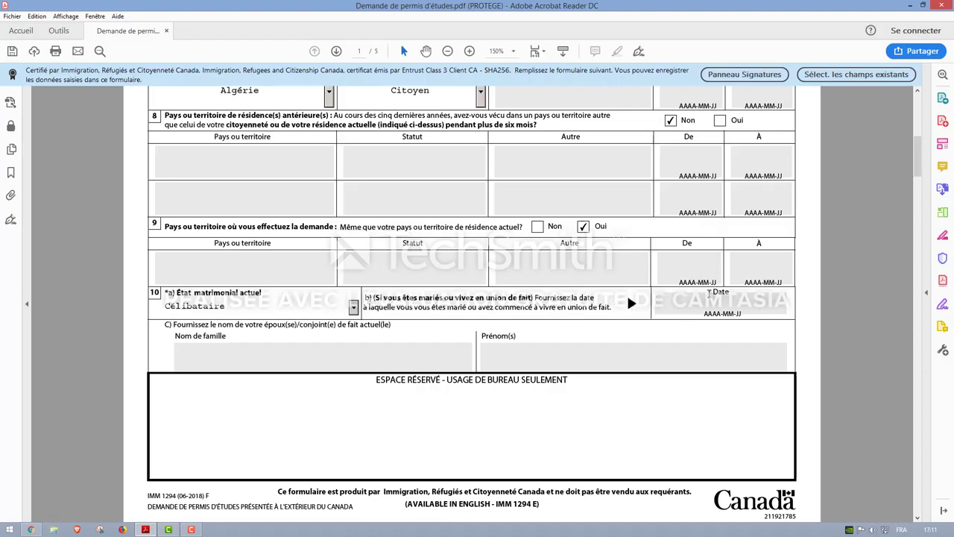
pyautogui.click(745, 303)
pyautogui.click(705, 311)
pyautogui.scroll(-3, 354, 251)
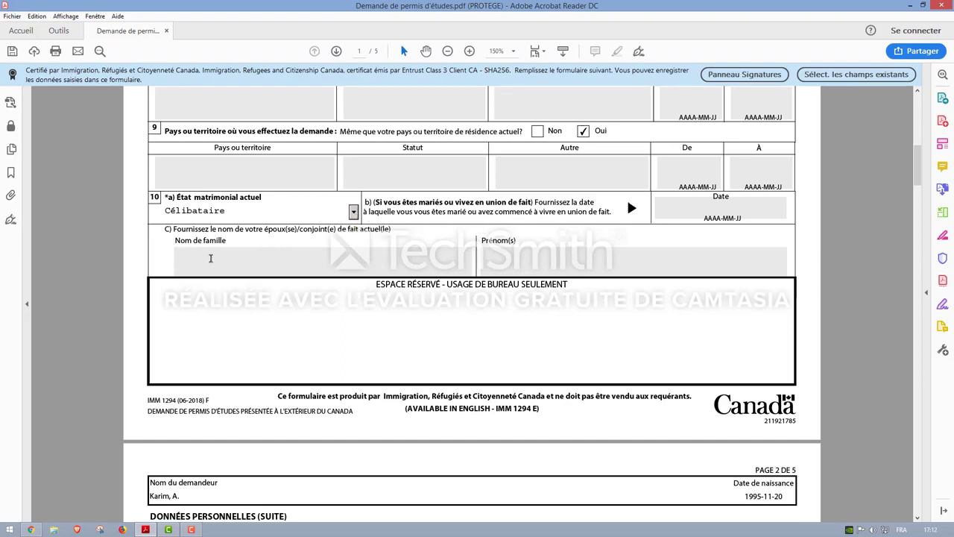
pyautogui.click(323, 258)
# - Review question 11 on page 2 about any previous marriage or common-law union
pyautogui.scroll(-3, 339, 285)
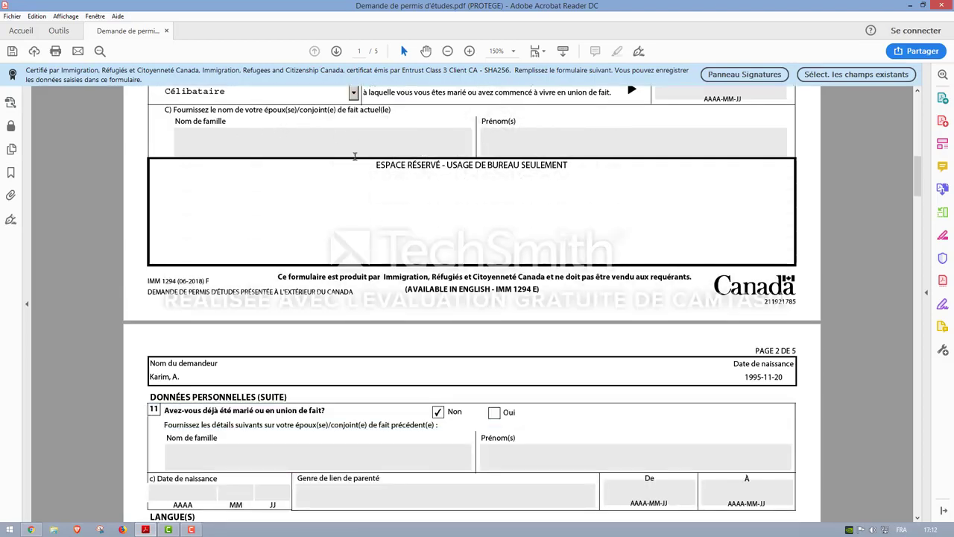
pyautogui.scroll(-3, 298, 224)
pyautogui.scroll(-3, 298, 225)
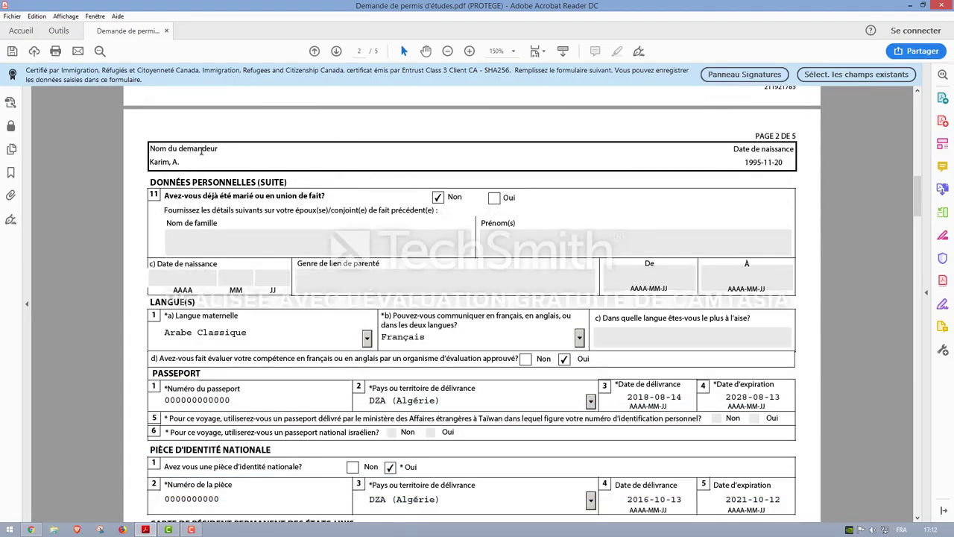
pyautogui.hotkey('ctrl', 'a')
pyautogui.click(167, 193)
pyautogui.scroll(-1, 258, 193)
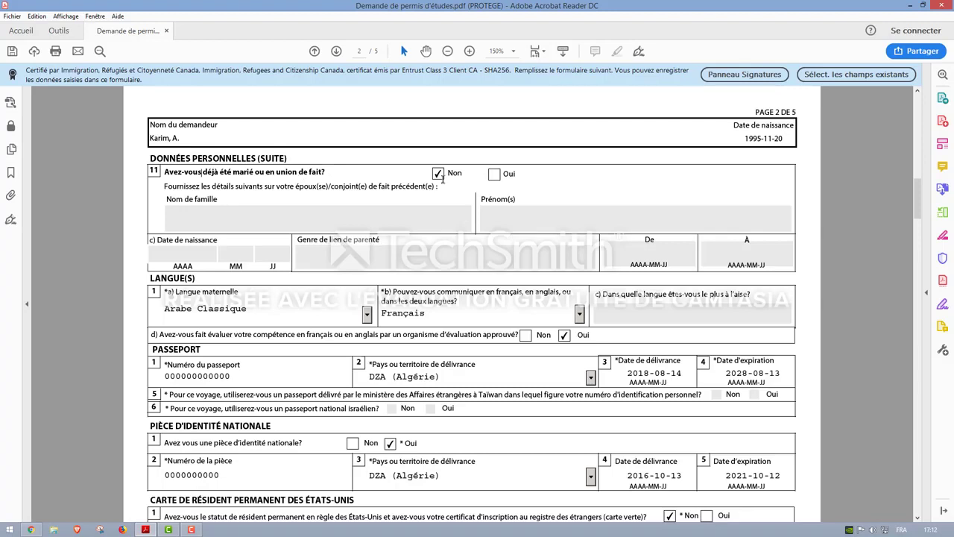
pyautogui.scroll(-2, 289, 210)
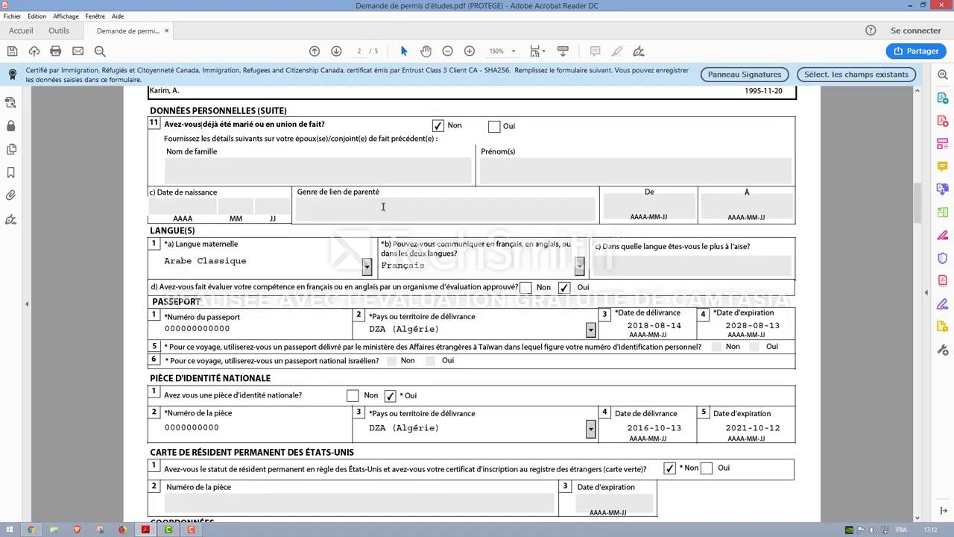
# - Review the Langue(s) section, checking the Langue maternelle list without changing the selection
pyautogui.scroll(-1, 196, 254)
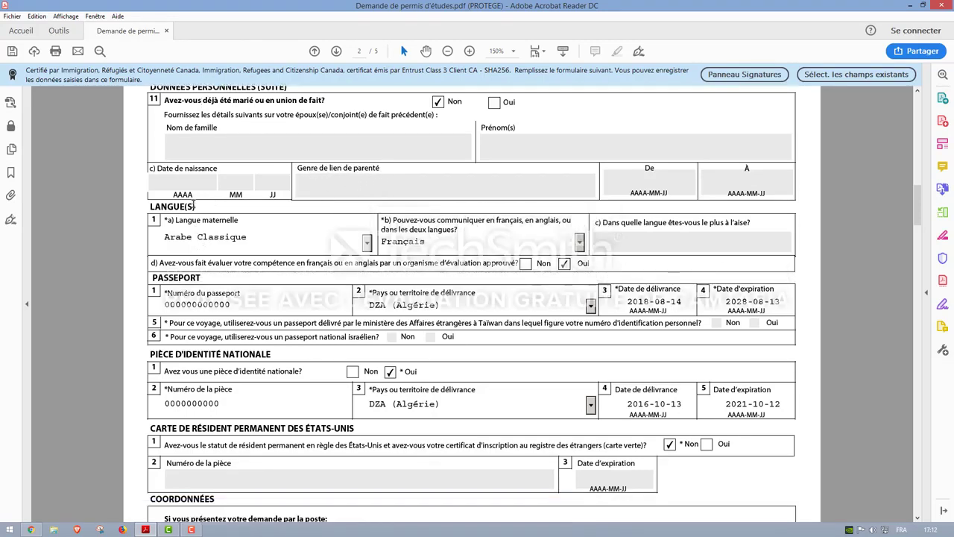
pyautogui.scroll(-1, 192, 206)
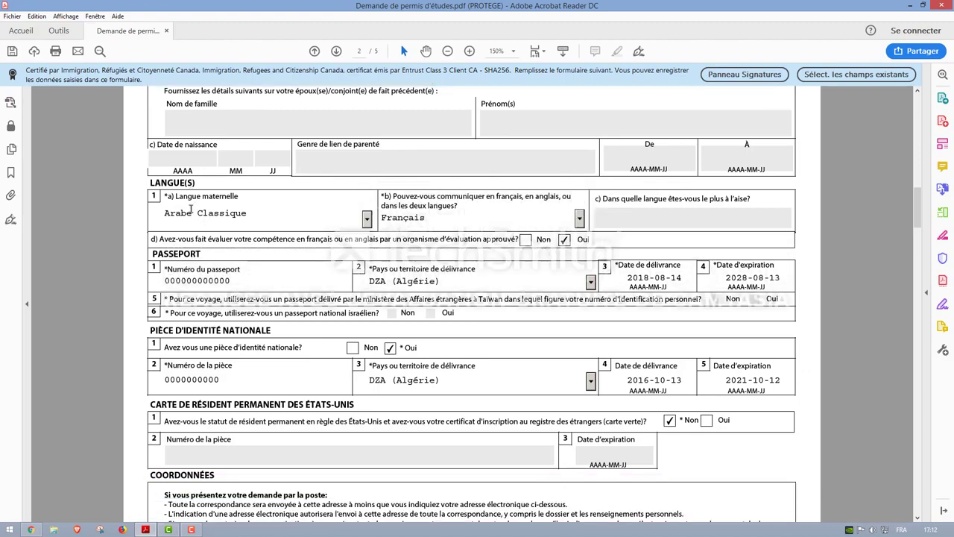
pyautogui.click(368, 219)
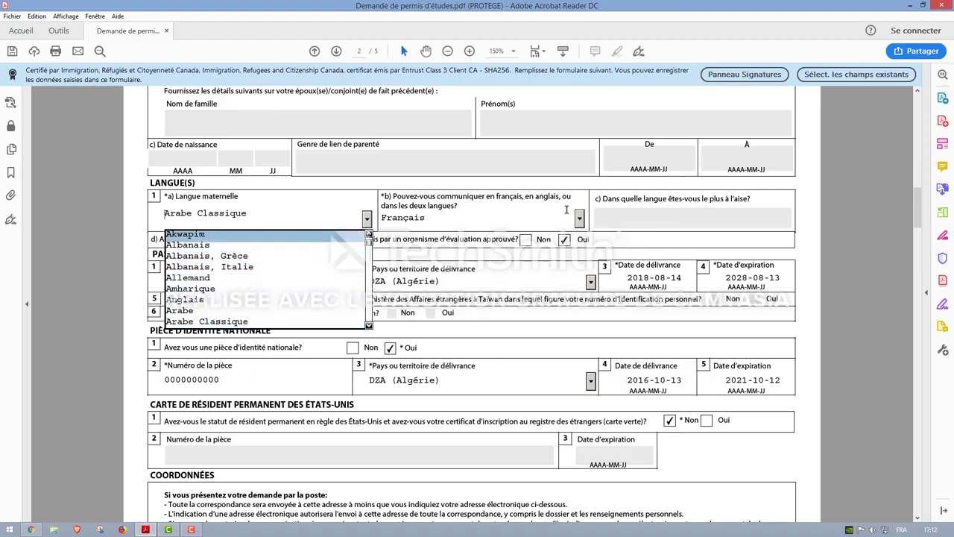
pyautogui.click(456, 218)
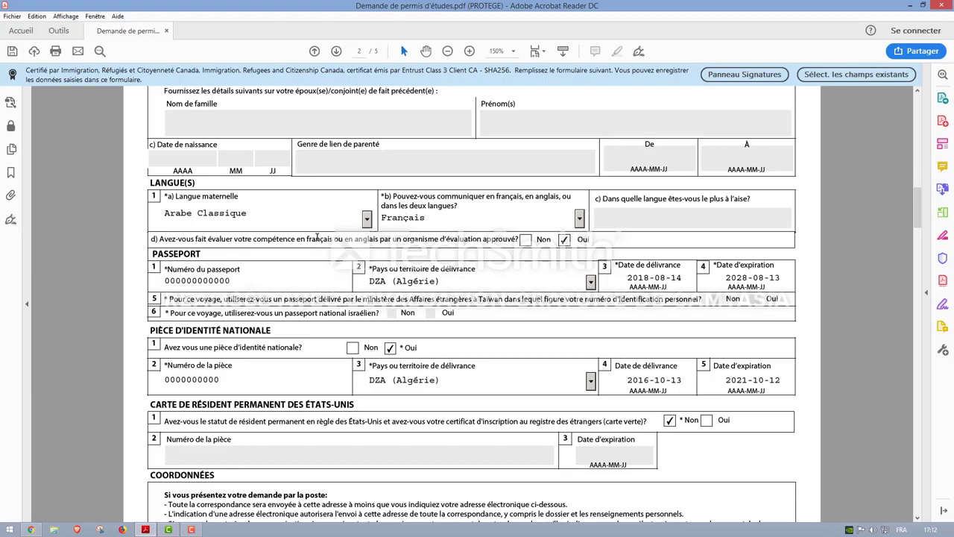
# - Review the Passeport section, covering the passport number, issuing country, dates and the Taiwan and Israeli passport questions
pyautogui.scroll(-1, 319, 238)
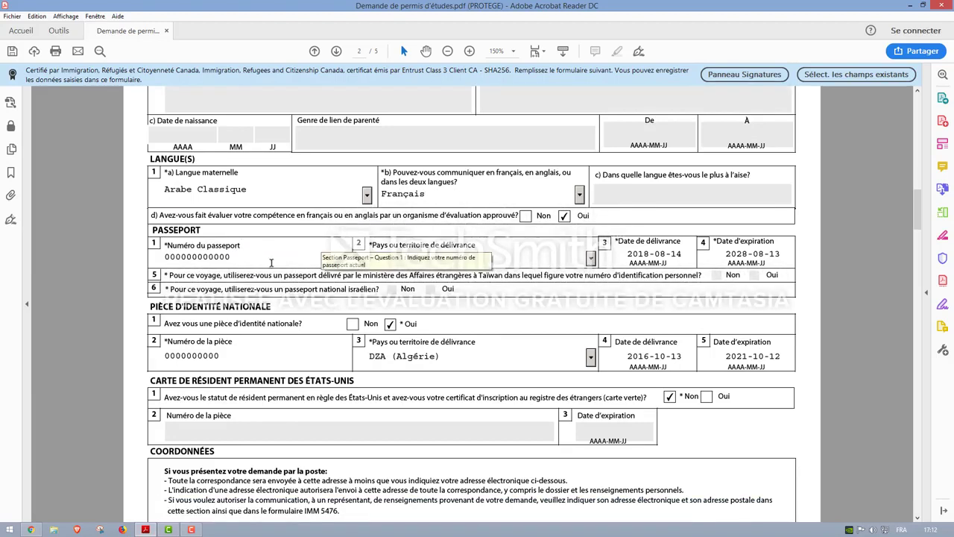
pyautogui.scroll(-1, 264, 257)
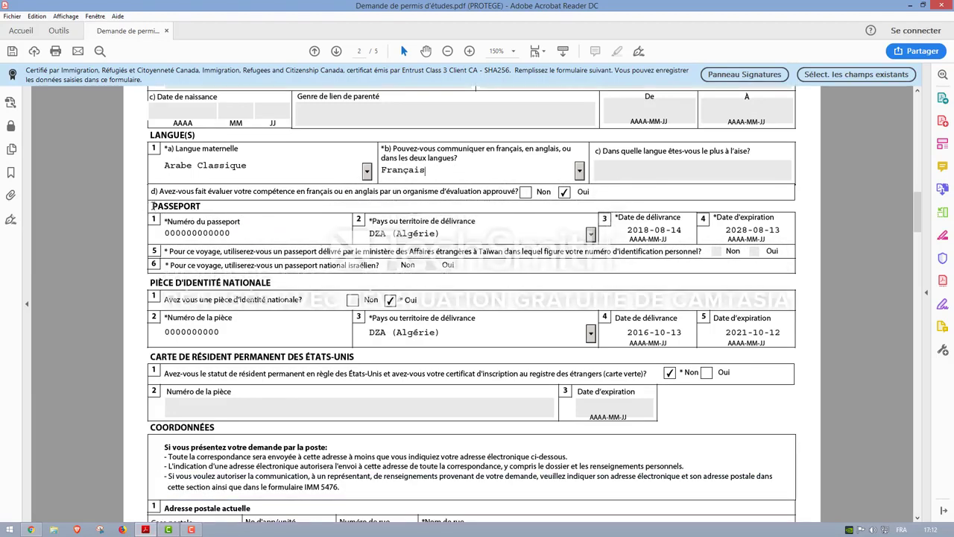
pyautogui.moveTo(152, 207); pyautogui.dragTo(163, 233)
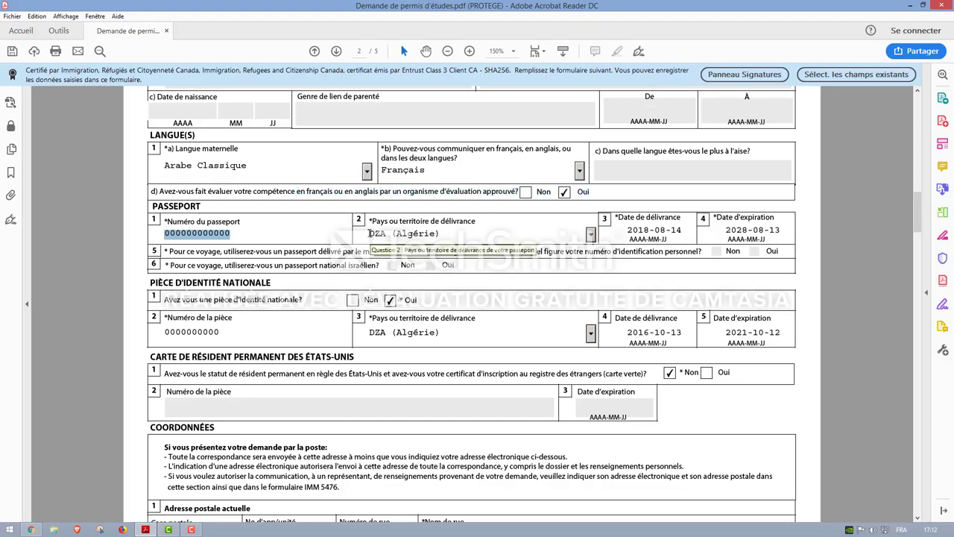
pyautogui.moveTo(369, 233); pyautogui.dragTo(450, 234)
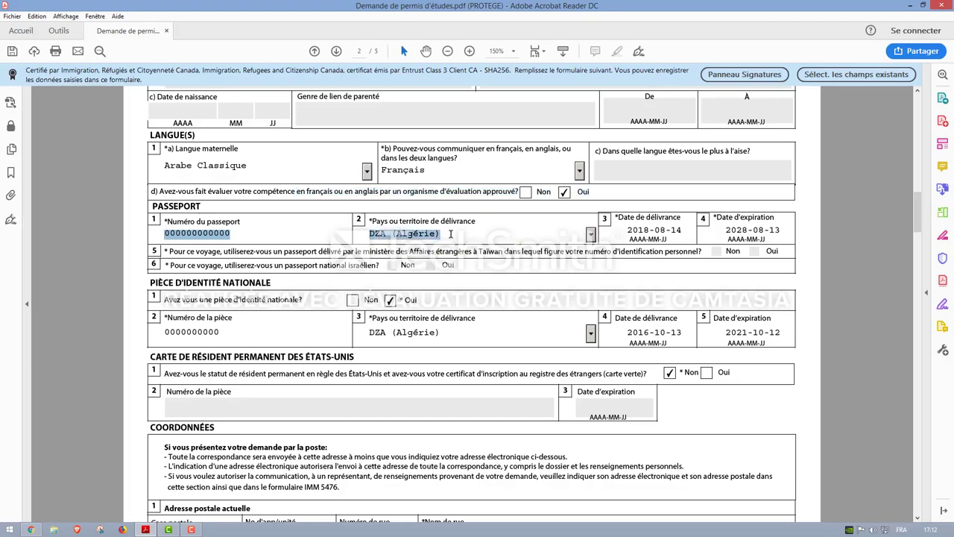
pyautogui.moveTo(628, 232); pyautogui.dragTo(679, 227)
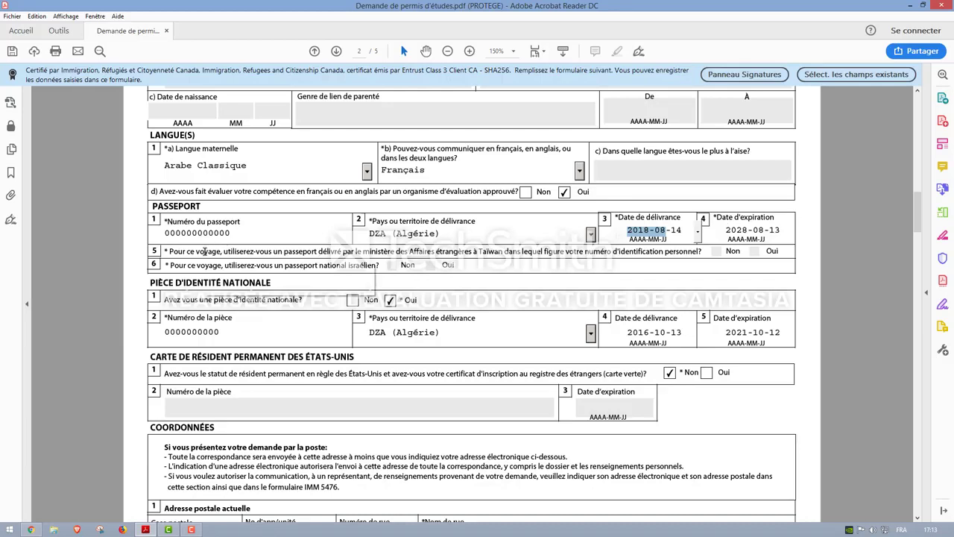
pyautogui.click(195, 265)
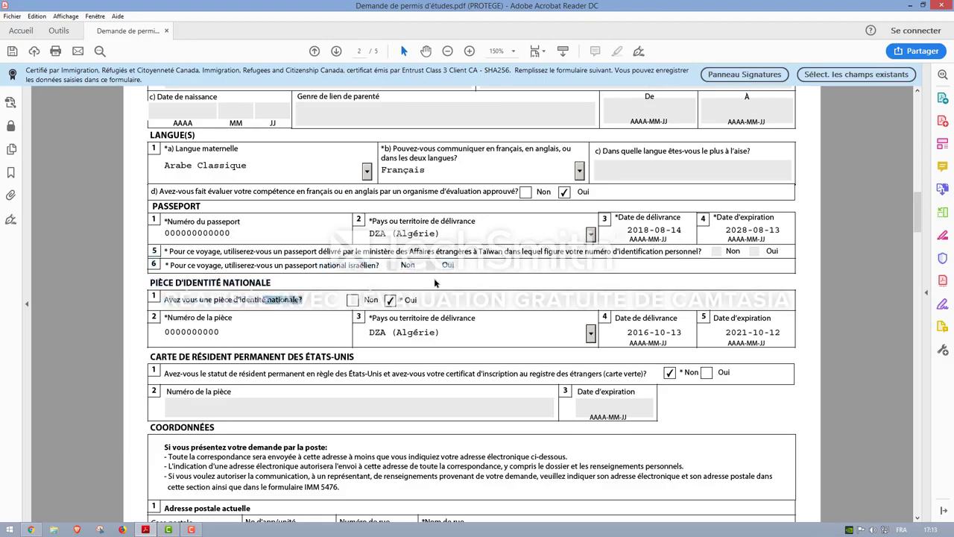
# - Review the Pièce d'identité nationale section, including whether an identity card is held and its number
pyautogui.scroll(-1, 356, 275)
pyautogui.scroll(-1, 378, 275)
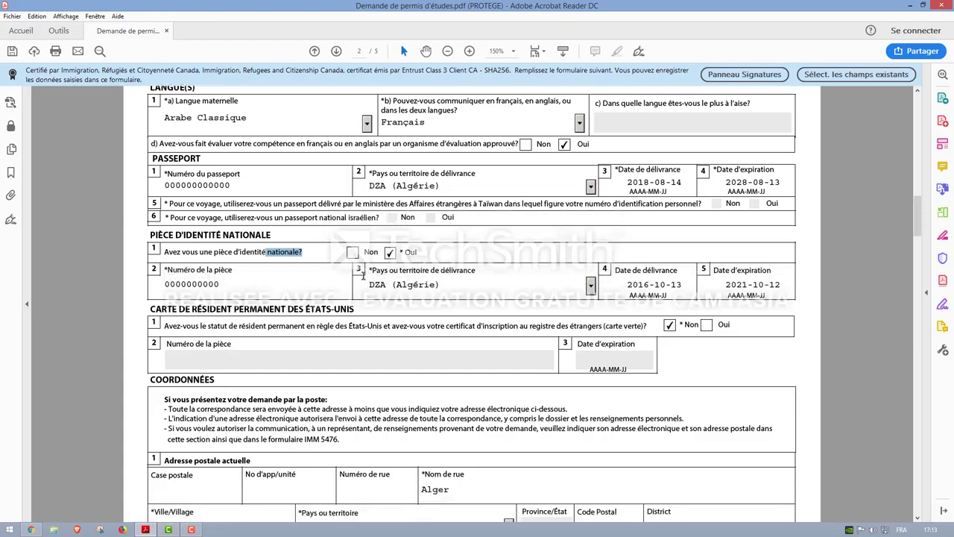
pyautogui.click(296, 272)
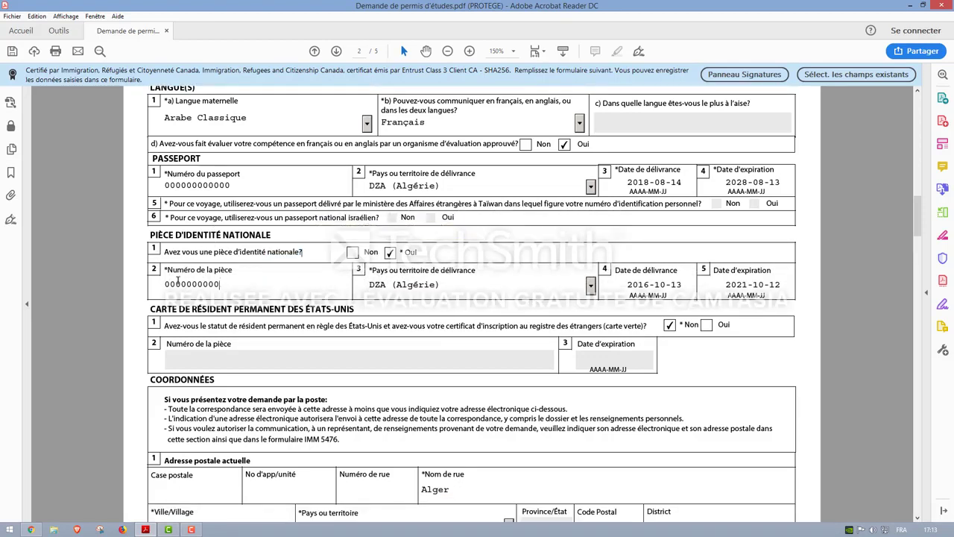
pyautogui.moveTo(221, 284); pyautogui.dragTo(145, 284)
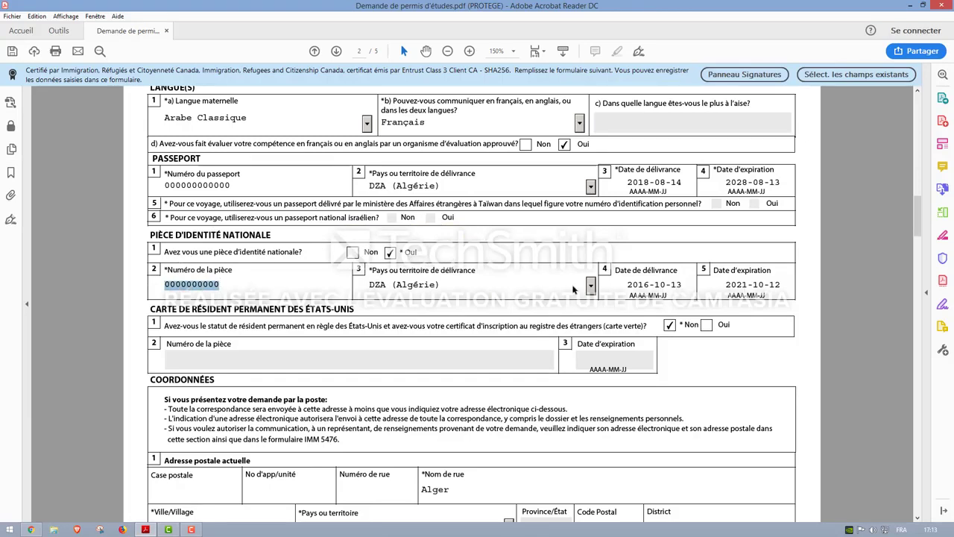
# - Review the United States permanent resident card section, including the green card question and document number field
pyautogui.scroll(-4, 266, 284)
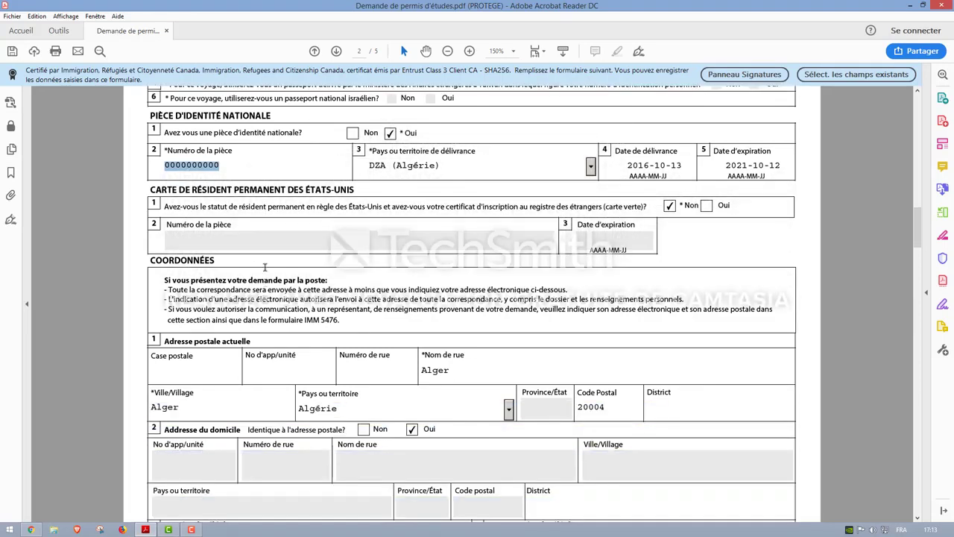
pyautogui.click(249, 211)
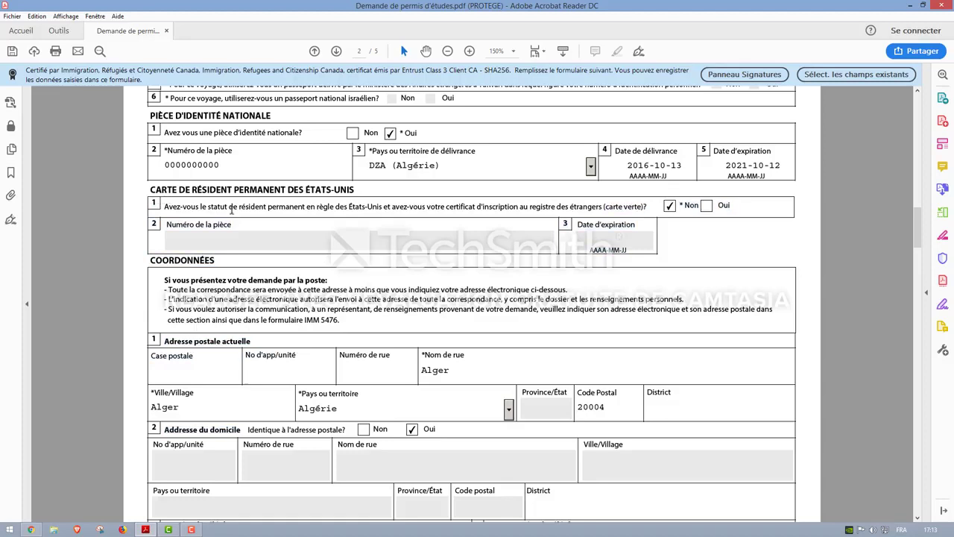
pyautogui.scroll(-1, 182, 233)
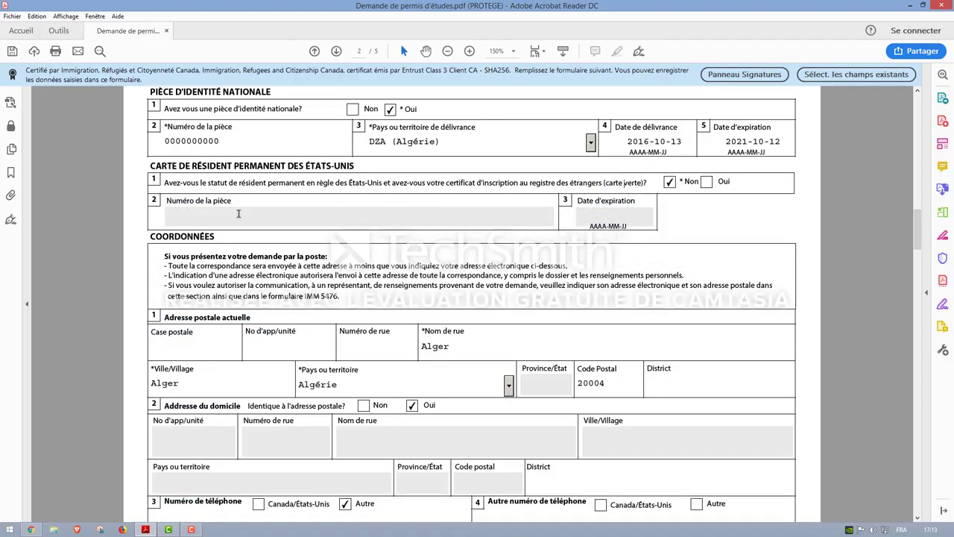
pyautogui.click(209, 213)
# - Review the current postal address in the Coordonnées section, from the Case postale and street fields to the city
pyautogui.scroll(-3, 298, 235)
pyautogui.scroll(-1, 296, 232)
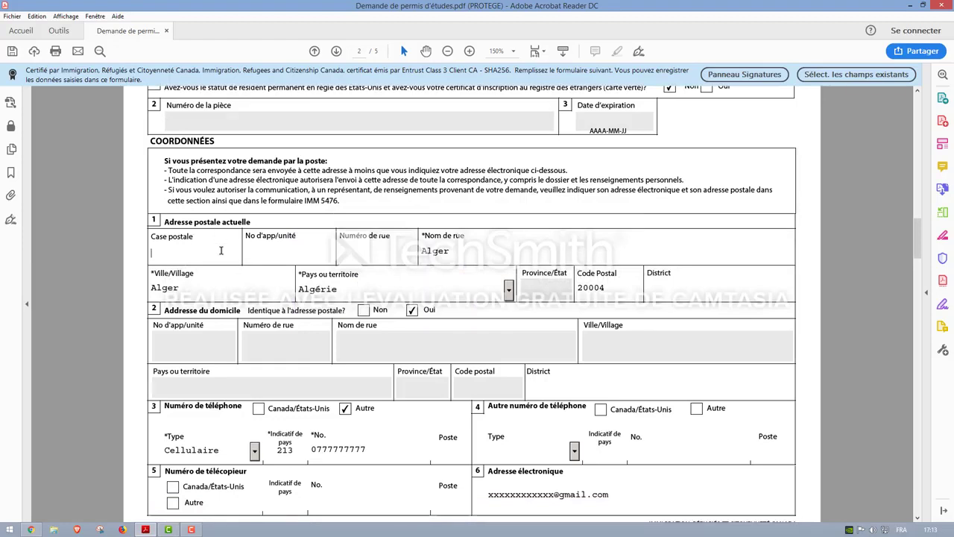
pyautogui.press('Tab')
pyautogui.press('Tab')
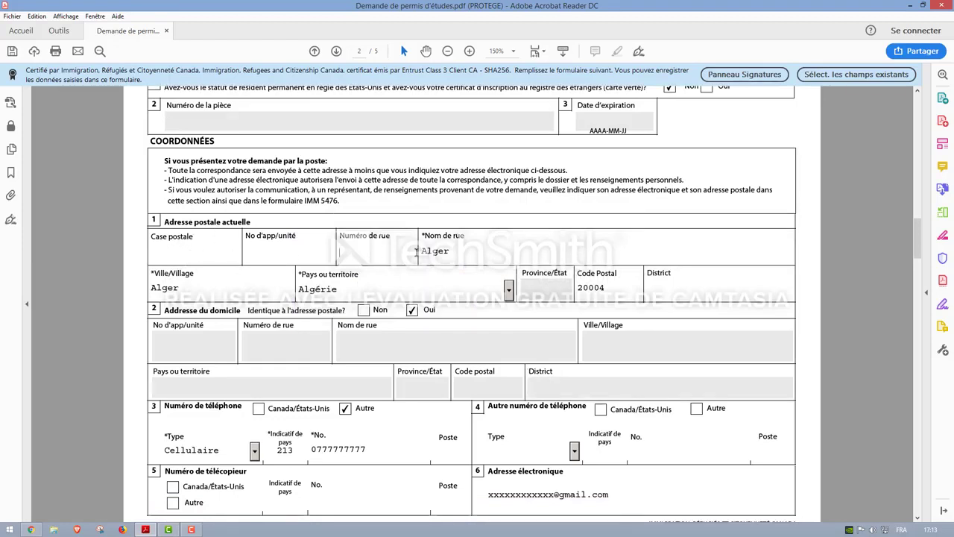
pyautogui.click(299, 256)
pyautogui.scroll(-1, 292, 259)
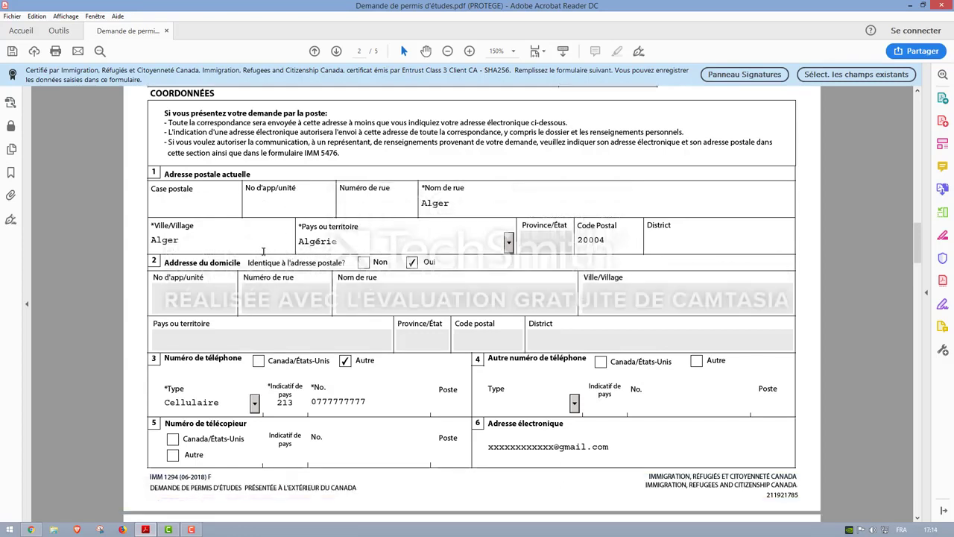
pyautogui.click(224, 238)
# - Review question 2 on the home address and whether it is identical to the postal address
pyautogui.scroll(-1, 215, 291)
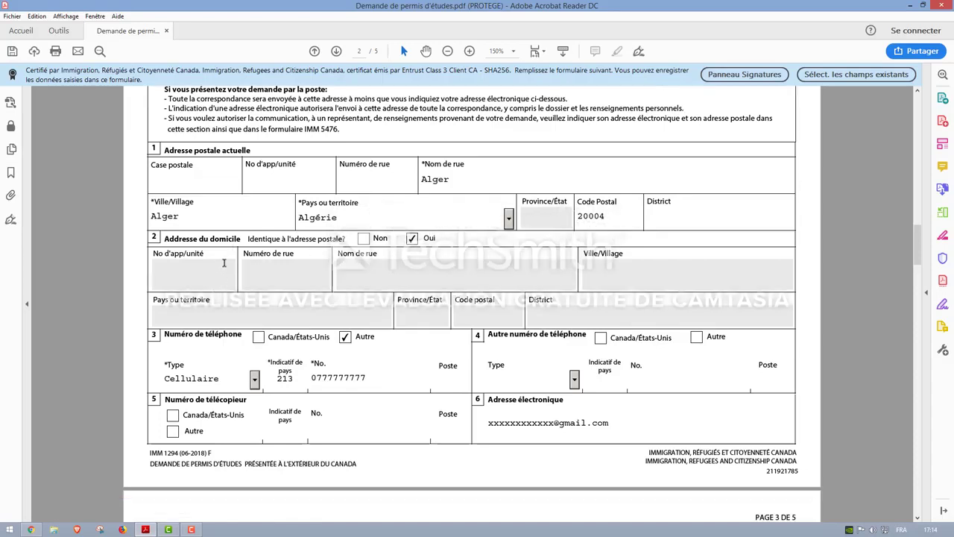
pyautogui.click(222, 270)
pyautogui.moveTo(257, 152); pyautogui.dragTo(158, 148)
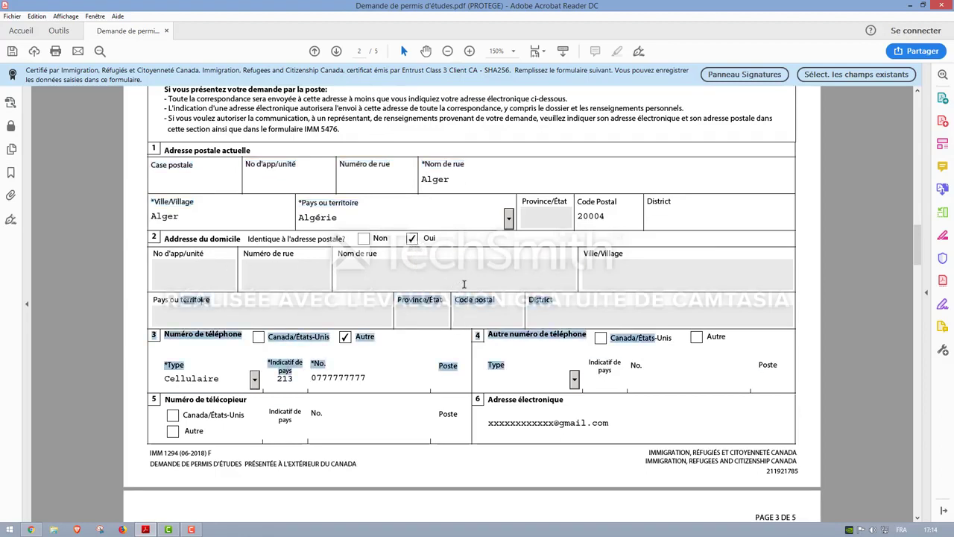
pyautogui.click(299, 311)
pyautogui.scroll(-3, 299, 311)
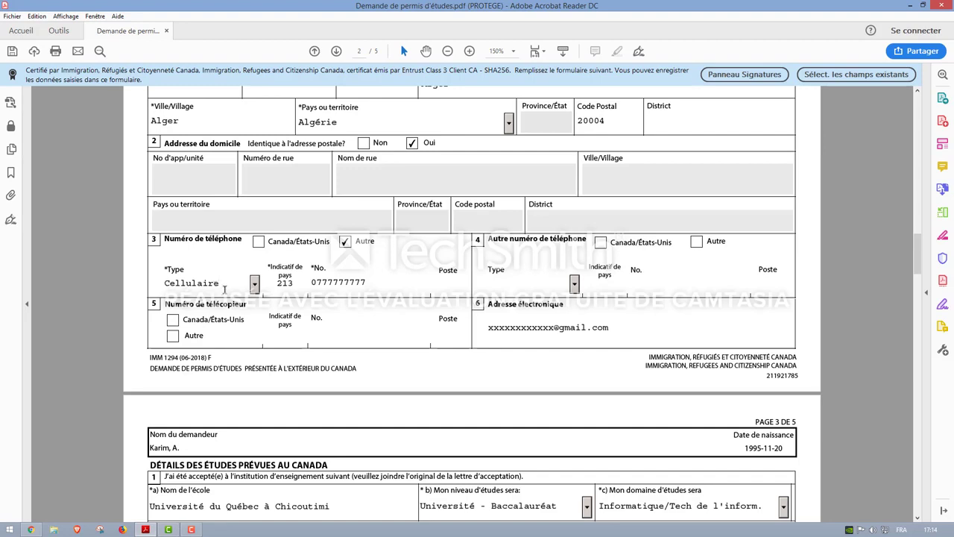
# - Review the telephone, fax and e-mail questions at the end of the Coordonnées section, including the country code and number fields
pyautogui.click(279, 289)
pyautogui.scroll(-2, 352, 273)
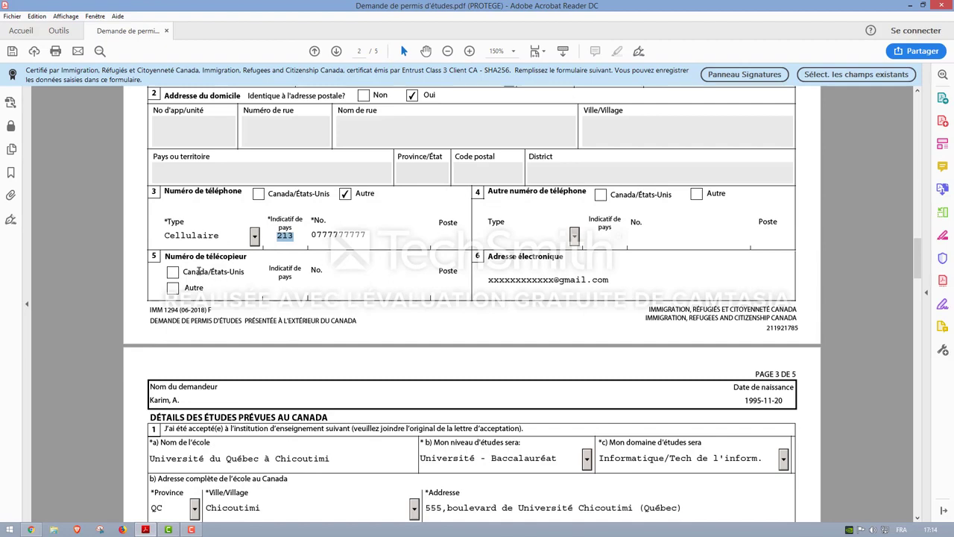
pyautogui.click(485, 255)
pyautogui.moveTo(489, 281); pyautogui.dragTo(623, 284)
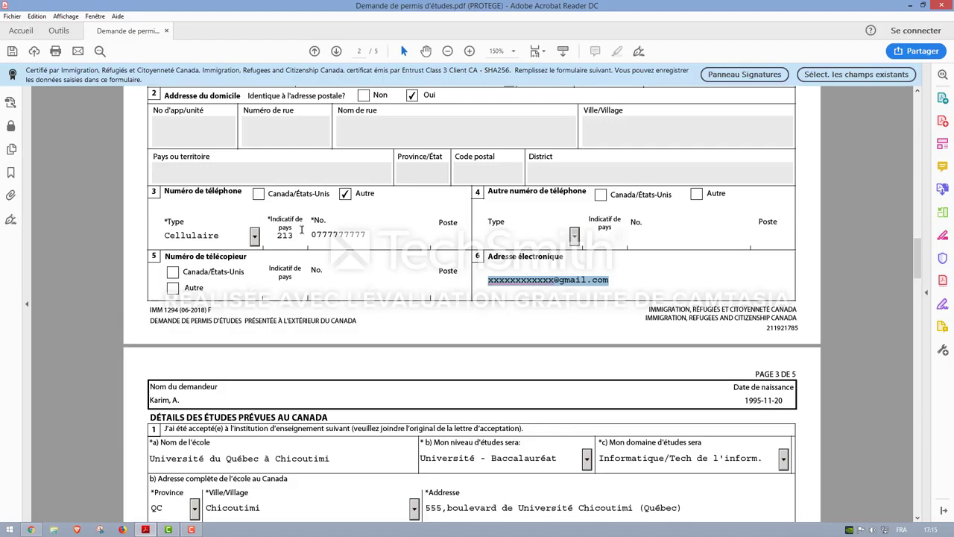
pyautogui.moveTo(368, 234); pyautogui.dragTo(310, 233)
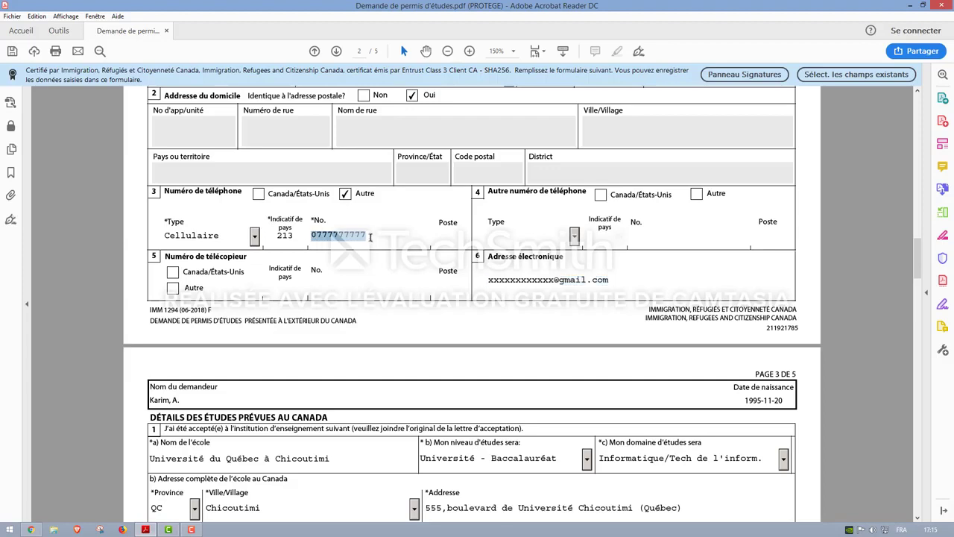
pyautogui.moveTo(371, 237); pyautogui.dragTo(297, 232)
pyautogui.moveTo(621, 282); pyautogui.dragTo(556, 281)
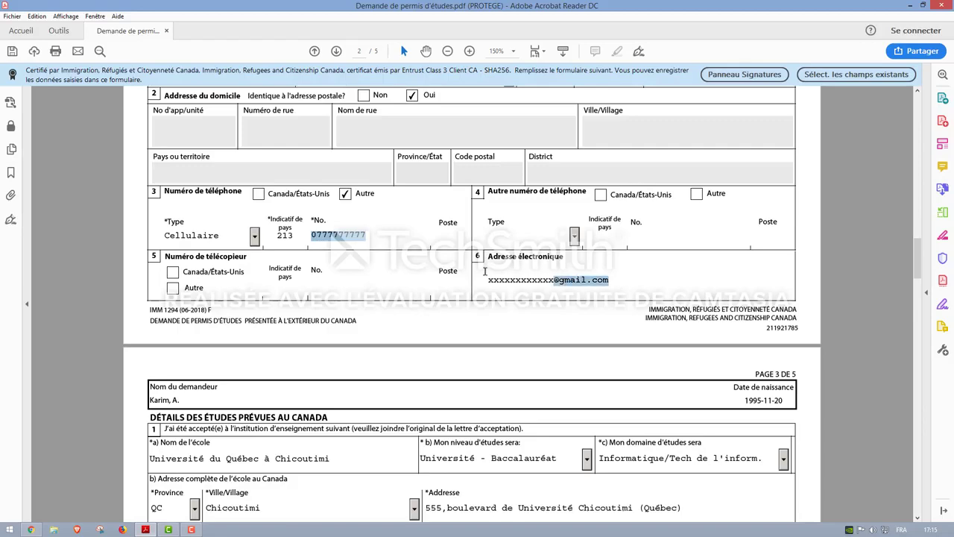
# - Review the Nom de l'école field in question 1 of the Détails des études prévues au Canada section
pyautogui.scroll(-5, 337, 267)
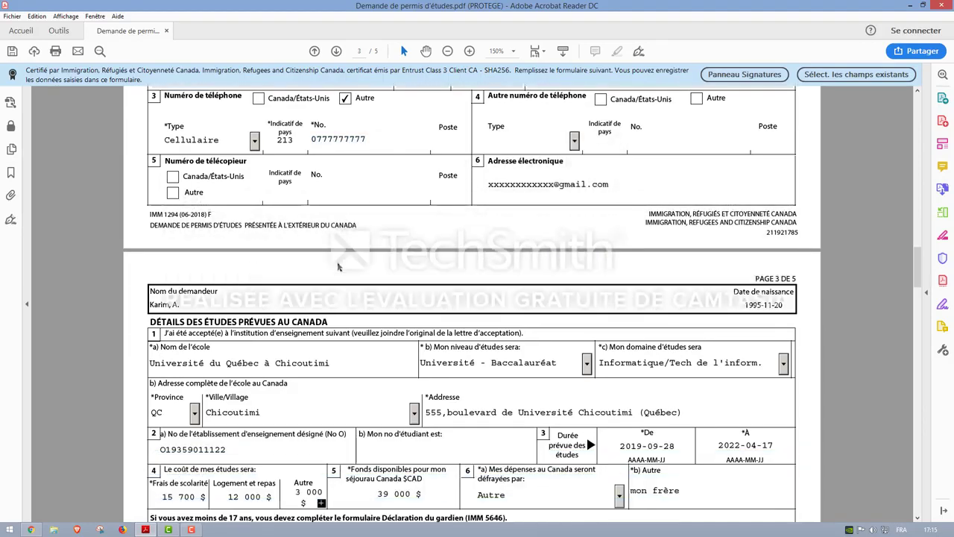
pyautogui.scroll(-2, 338, 263)
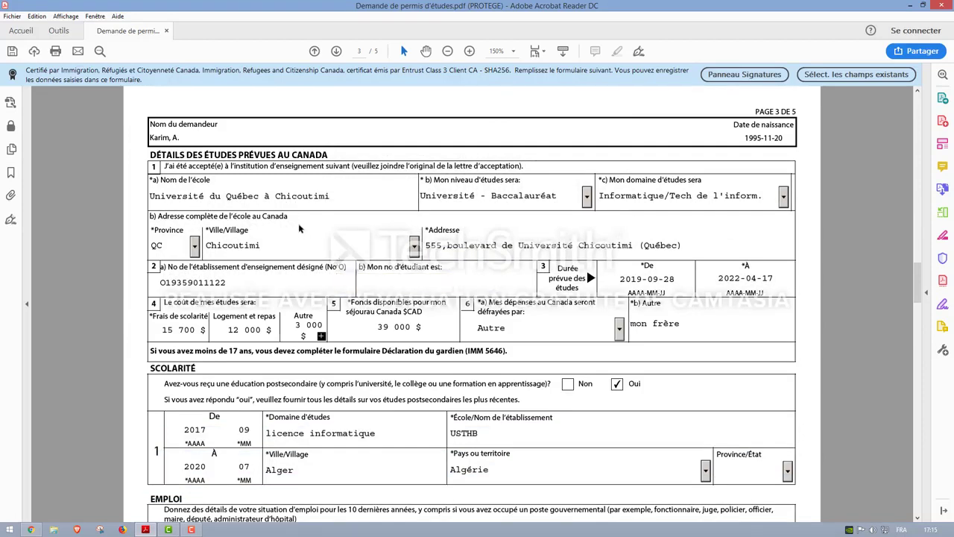
pyautogui.scroll(-1, 298, 223)
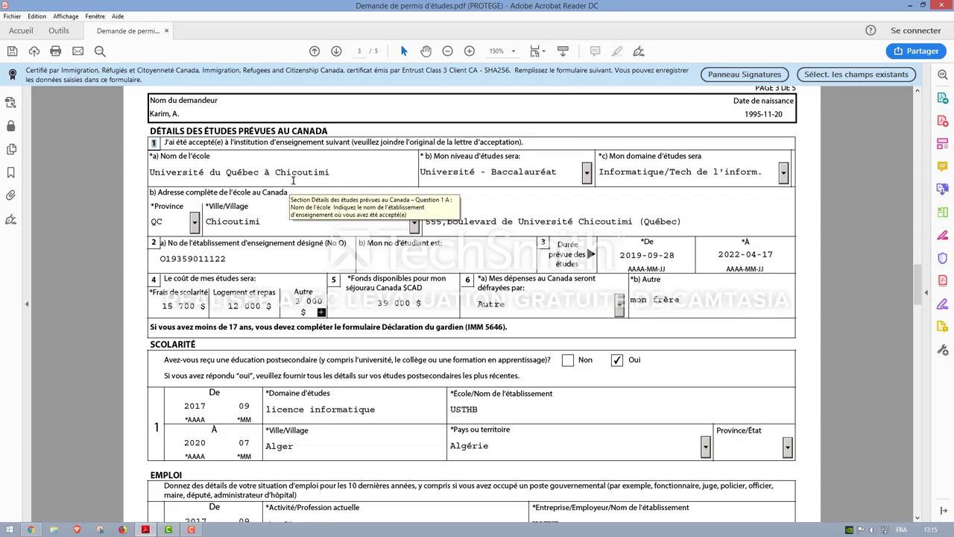
pyautogui.click(340, 174)
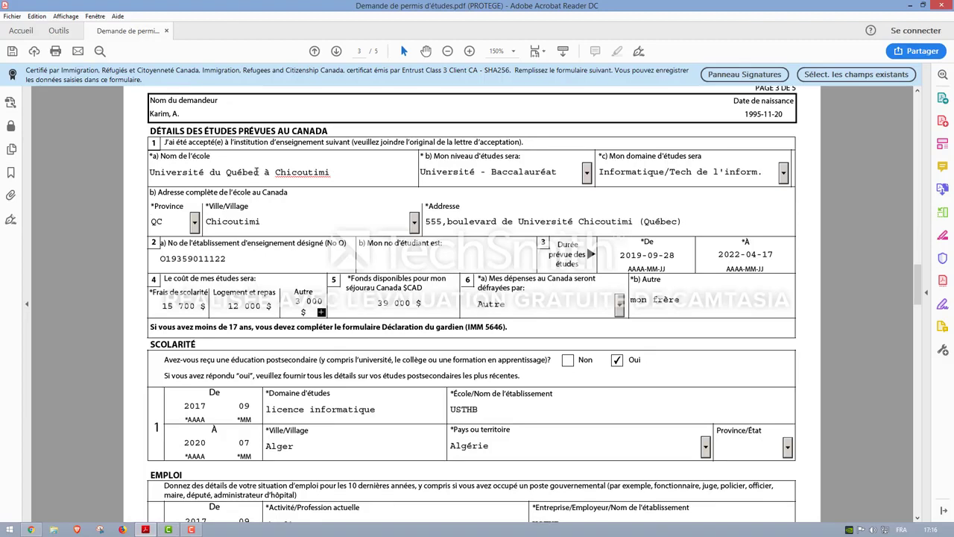
pyautogui.click(187, 158)
pyautogui.moveTo(152, 173); pyautogui.dragTo(341, 172)
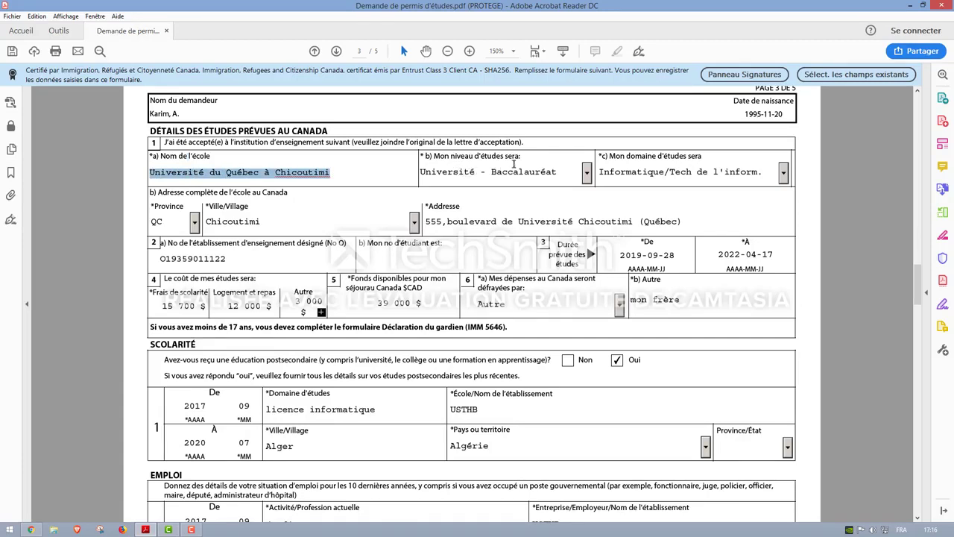
# - Examine the available options for the level of study and the field of study in question 1
pyautogui.moveTo(522, 158); pyautogui.dragTo(429, 156)
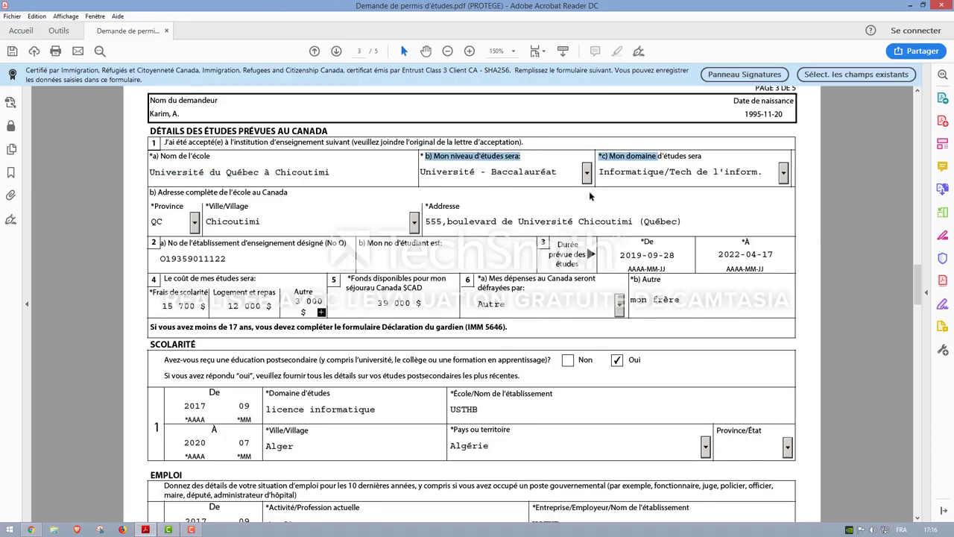
pyautogui.click(586, 172)
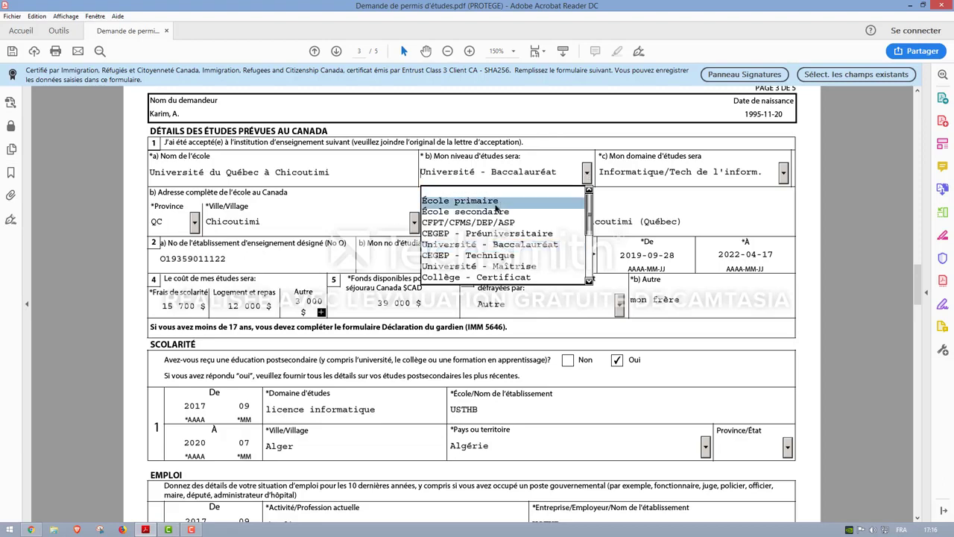
pyautogui.click(561, 154)
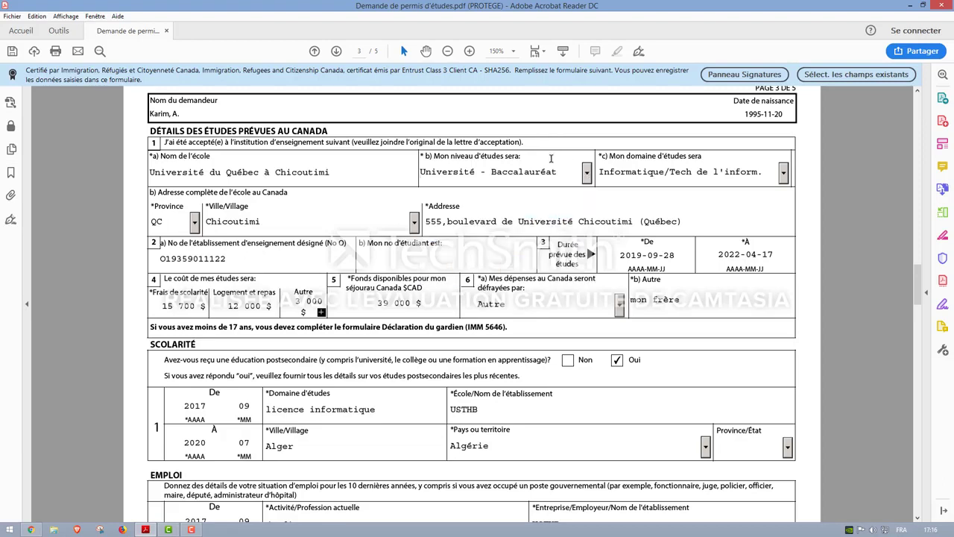
pyautogui.click(784, 173)
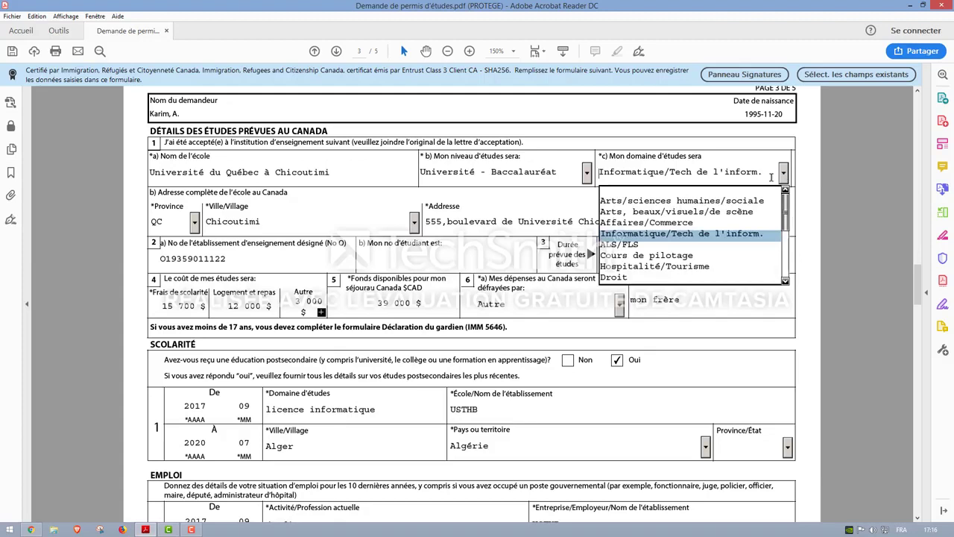
pyautogui.click(720, 142)
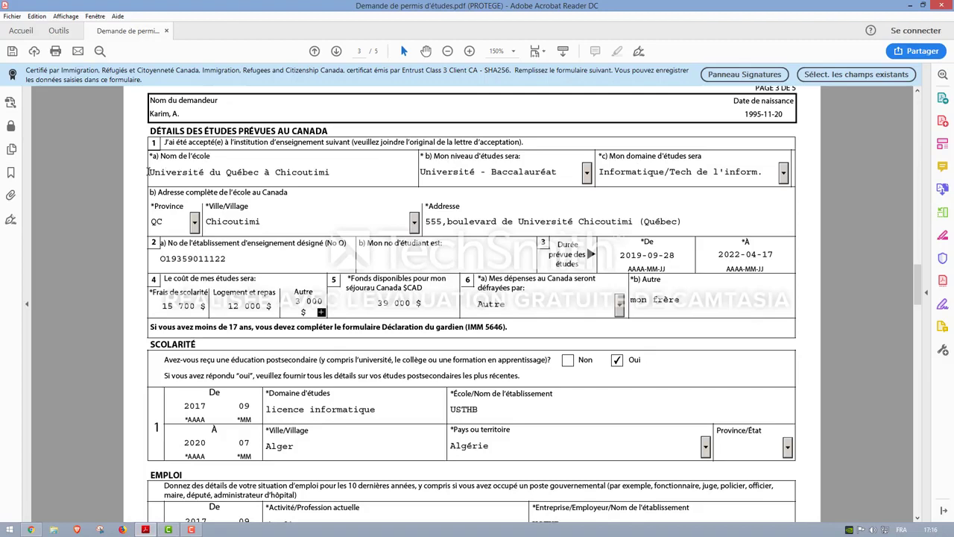
pyautogui.moveTo(225, 172); pyautogui.dragTo(535, 172)
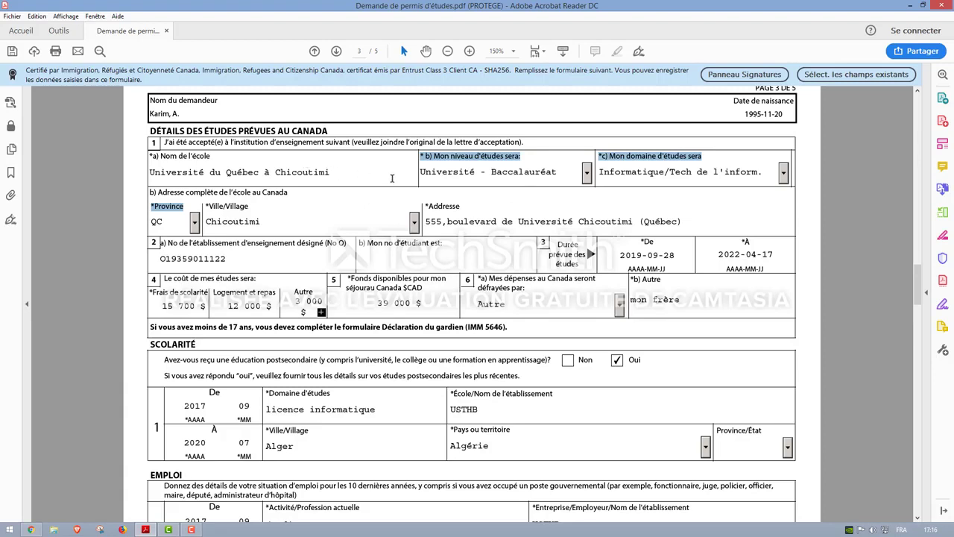
pyautogui.click(508, 183)
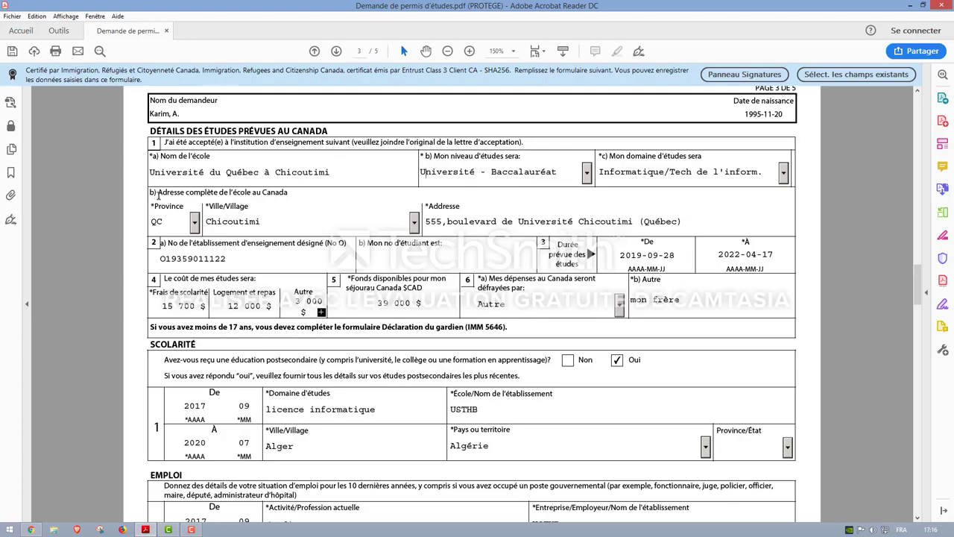
# - Examine the province options for the school's address, keep QC selected, and review the Ville/Village field
pyautogui.click(194, 222)
pyautogui.click(194, 222)
pyautogui.click(195, 222)
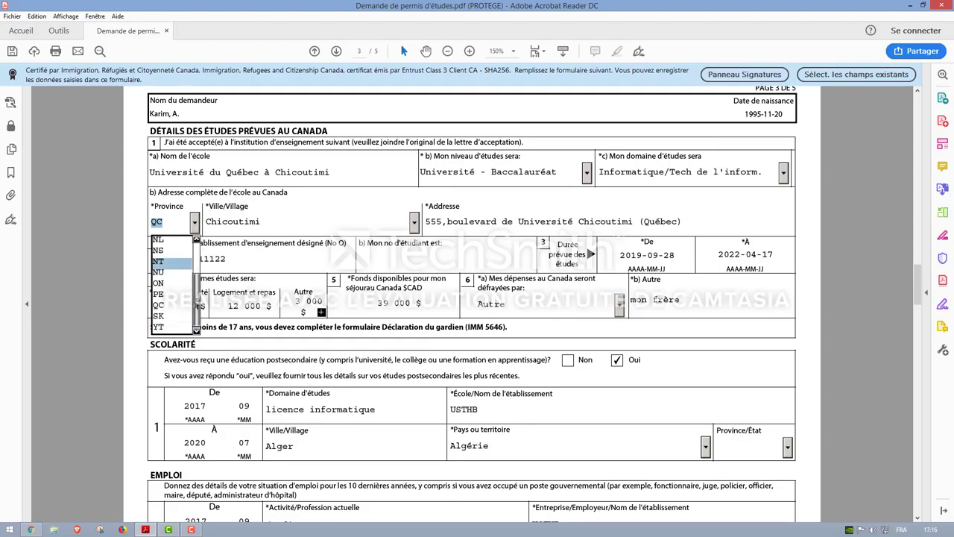
pyautogui.moveTo(196, 290); pyautogui.dragTo(193, 249)
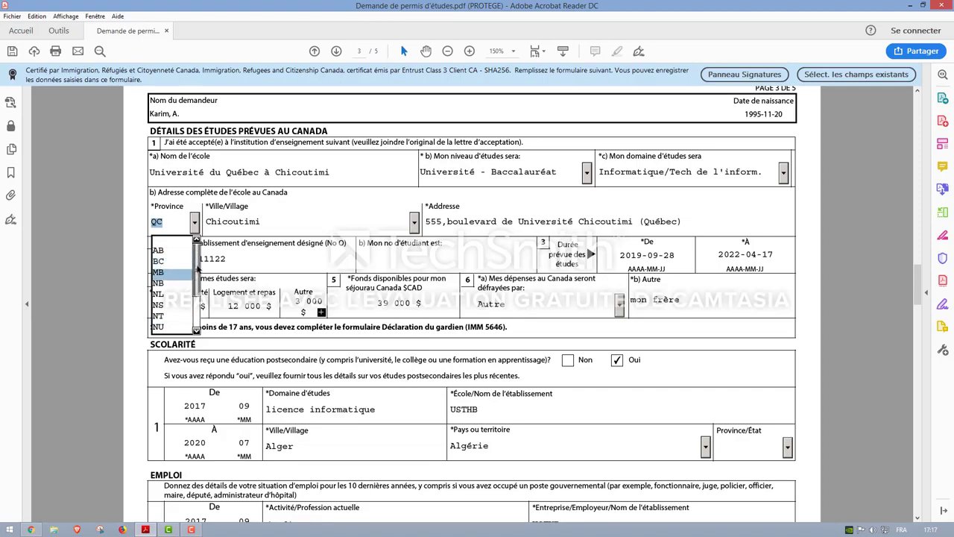
pyautogui.moveTo(198, 259); pyautogui.dragTo(197, 281)
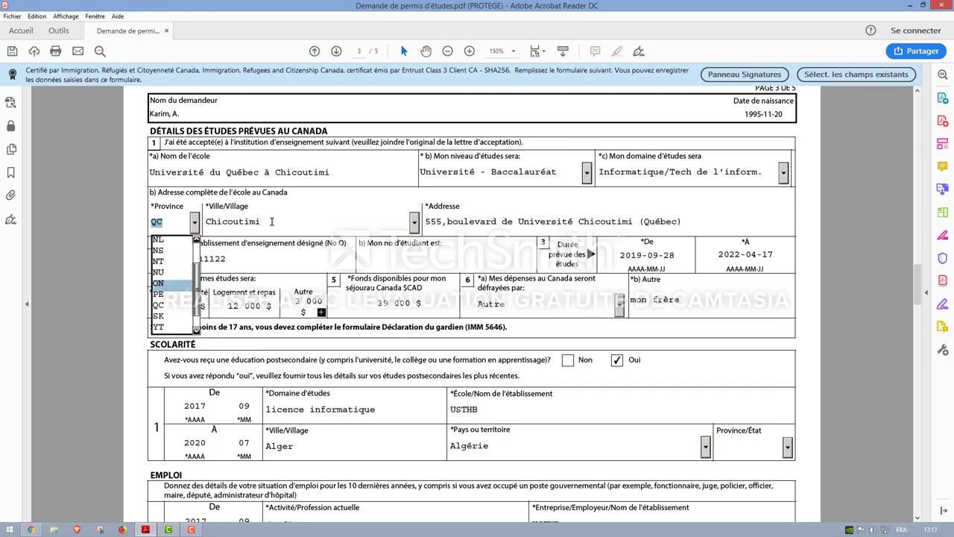
pyautogui.click(158, 304)
pyautogui.click(262, 208)
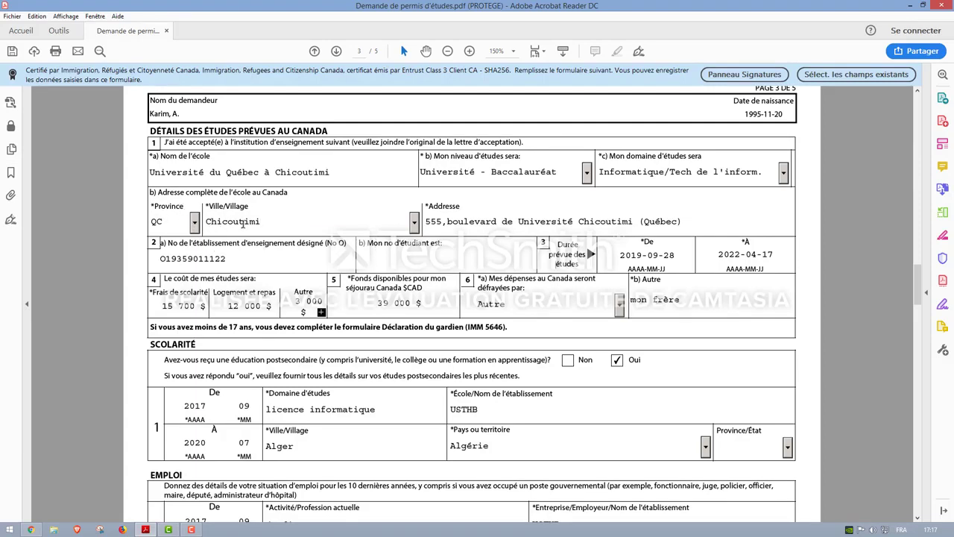
pyautogui.moveTo(270, 221); pyautogui.dragTo(209, 220)
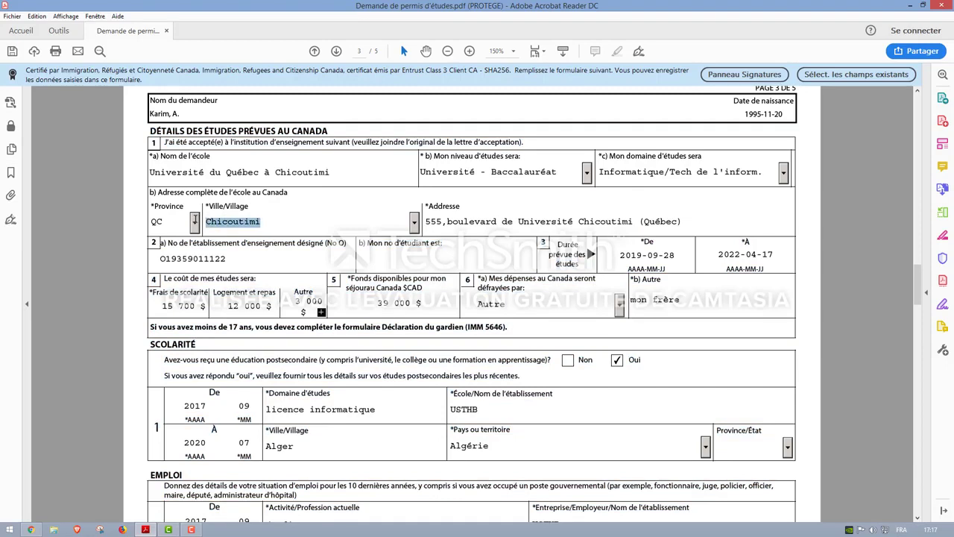
# - Review the school's address field and find the source address in the footer of the uqac.ca home page in Chrome
pyautogui.click(461, 203)
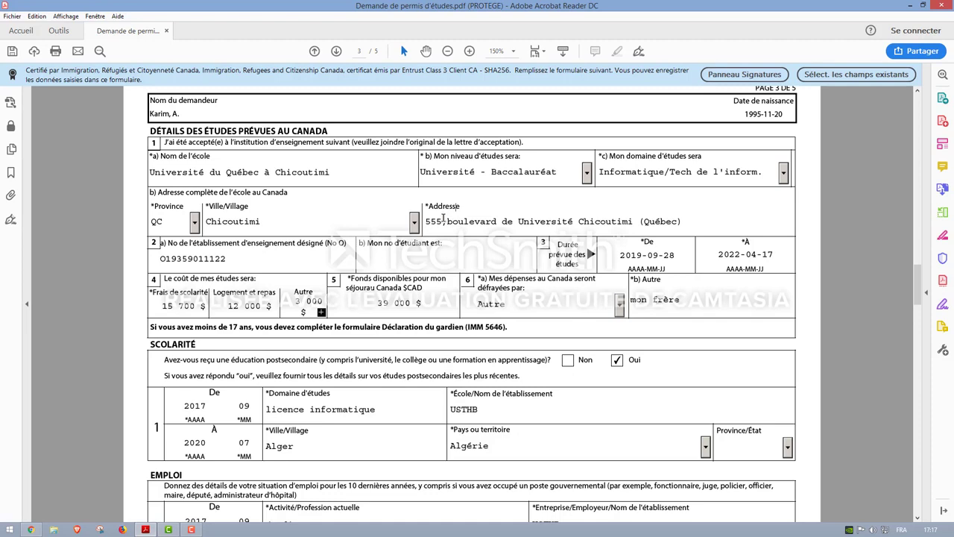
pyautogui.moveTo(426, 221); pyautogui.dragTo(675, 221)
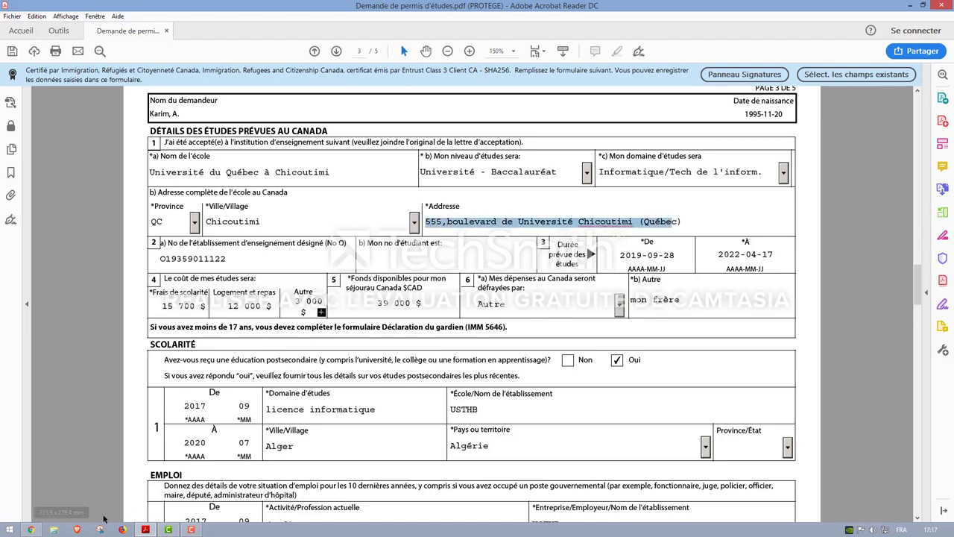
pyautogui.click(31, 529)
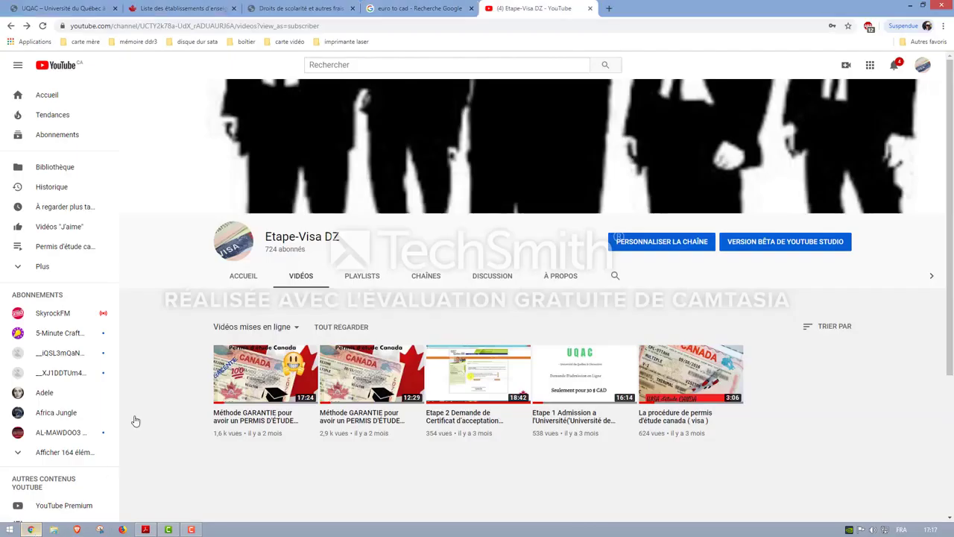
pyautogui.click(41, 6)
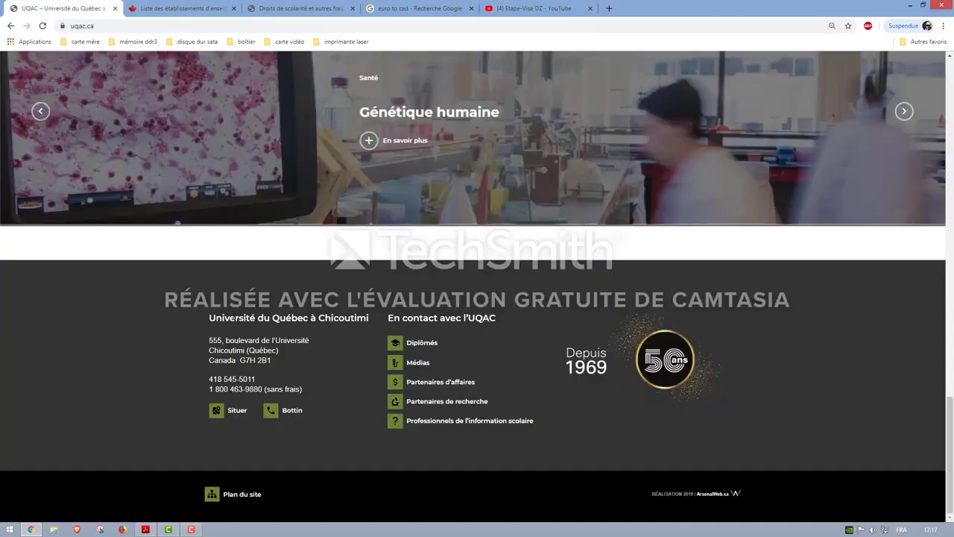
pyautogui.click(101, 26)
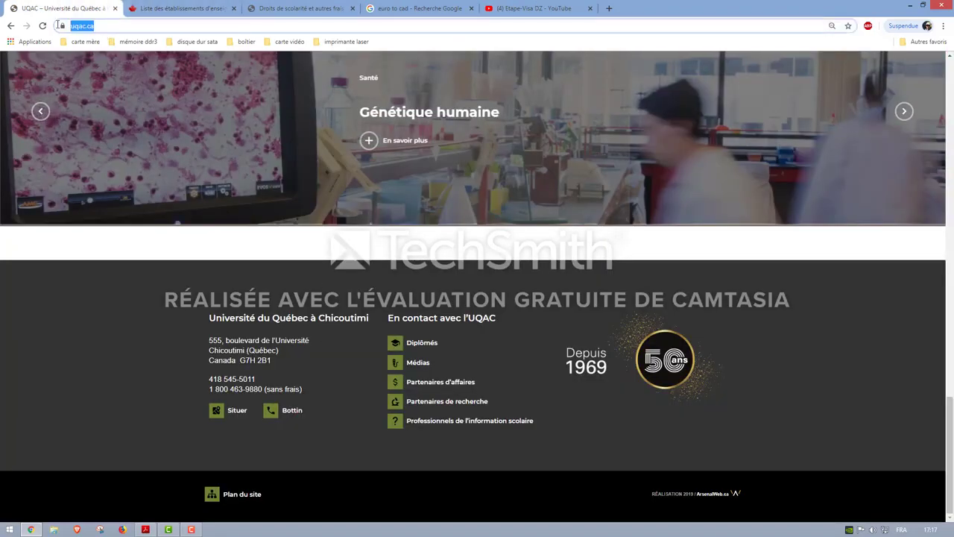
pyautogui.scroll(20, 216, 350)
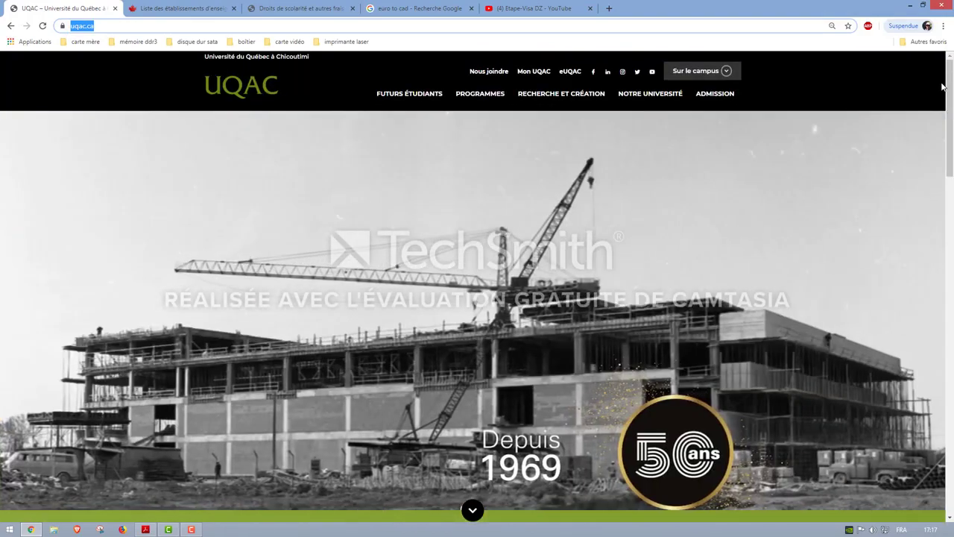
pyautogui.moveTo(950, 83); pyautogui.dragTo(950, 426)
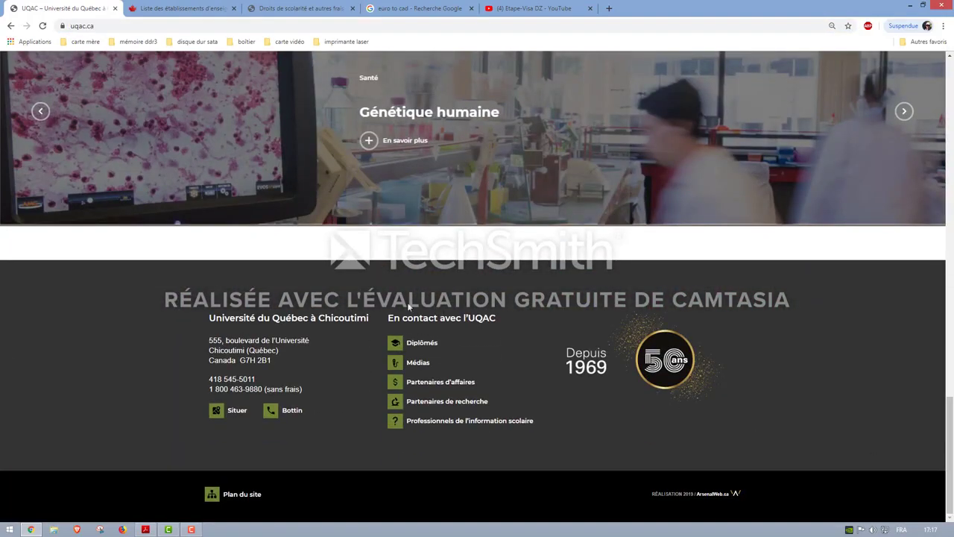
pyautogui.moveTo(209, 339); pyautogui.dragTo(300, 362)
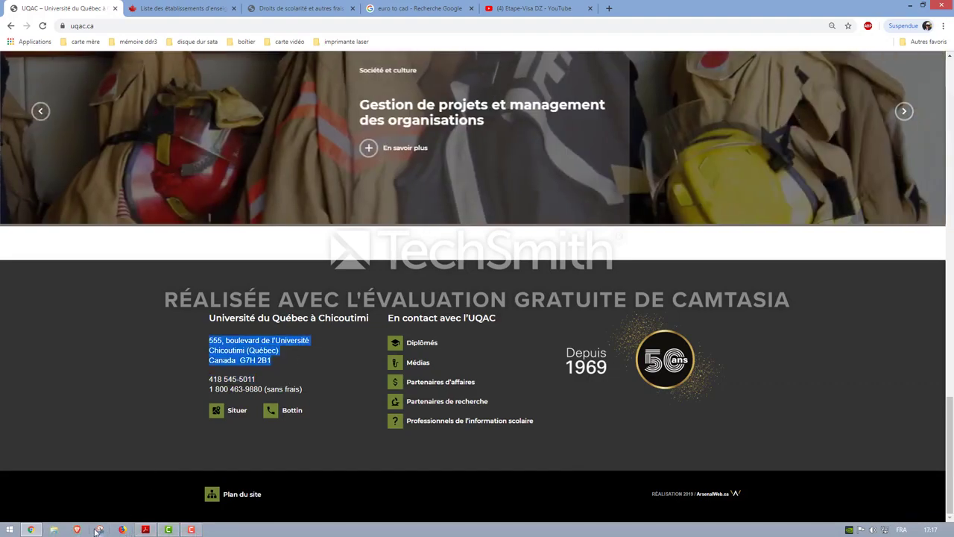
# - Return to the form in Adobe Acrobat Reader and review the designated learning institution number field in question 2 a)
pyautogui.click(145, 529)
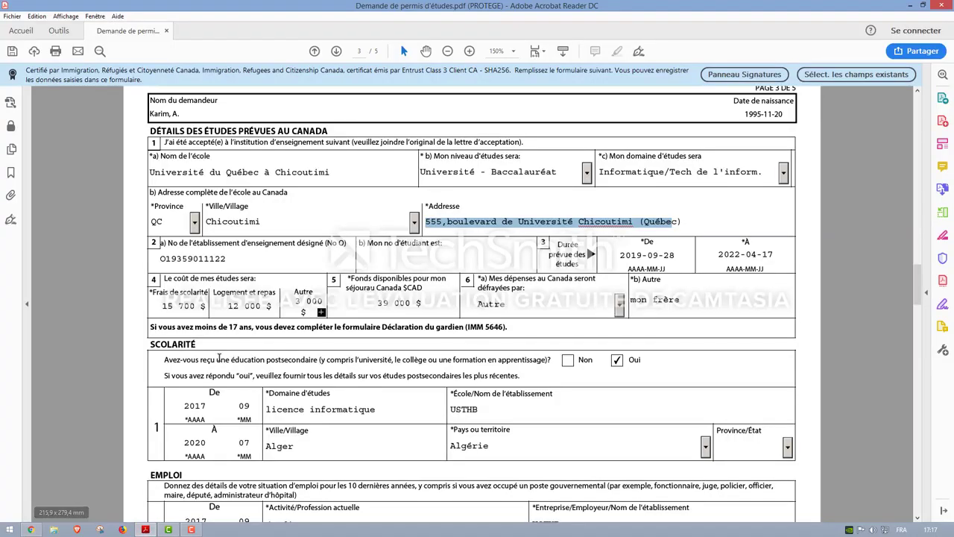
pyautogui.click(235, 255)
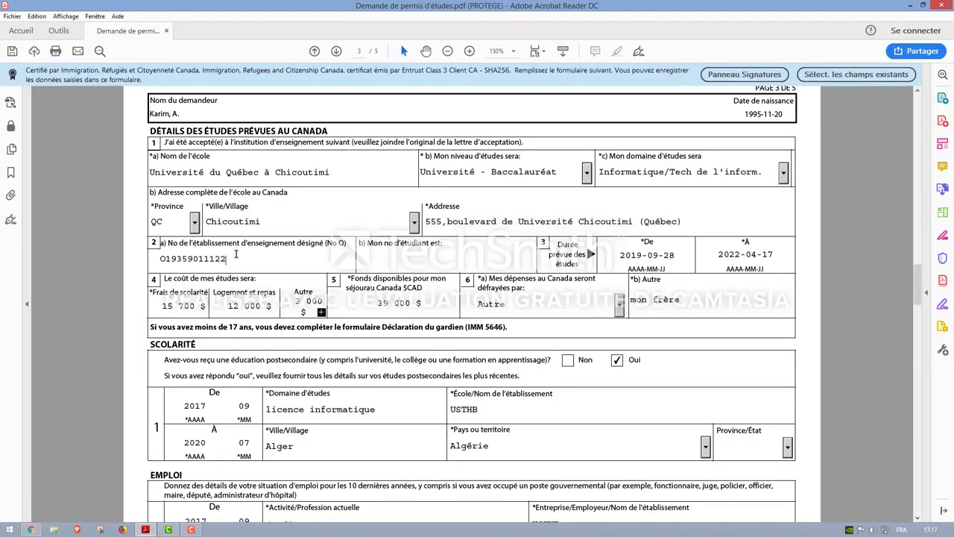
pyautogui.moveTo(228, 260); pyautogui.dragTo(152, 261)
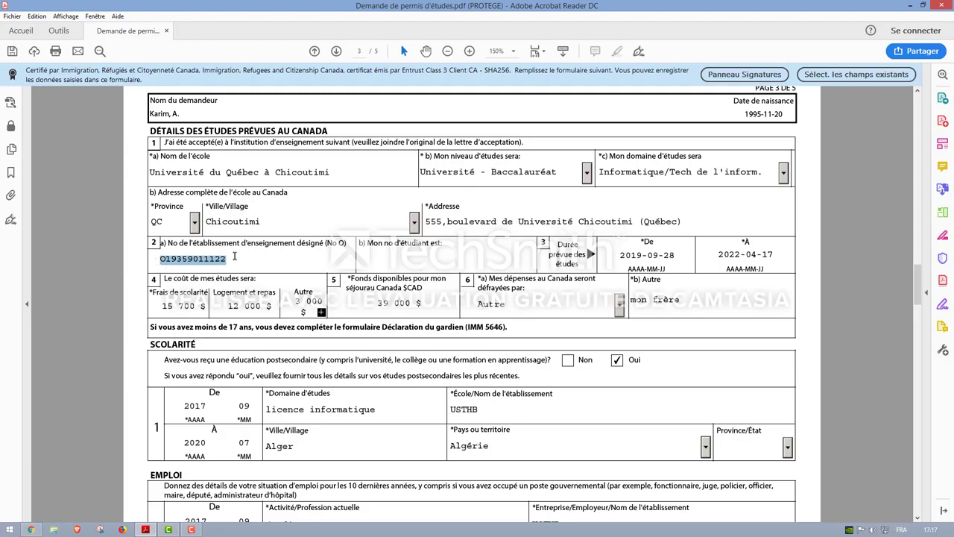
# - Switch to Chrome and examine the canada.ca page listing the designated learning institutions
pyautogui.click(30, 530)
pyautogui.click(199, 6)
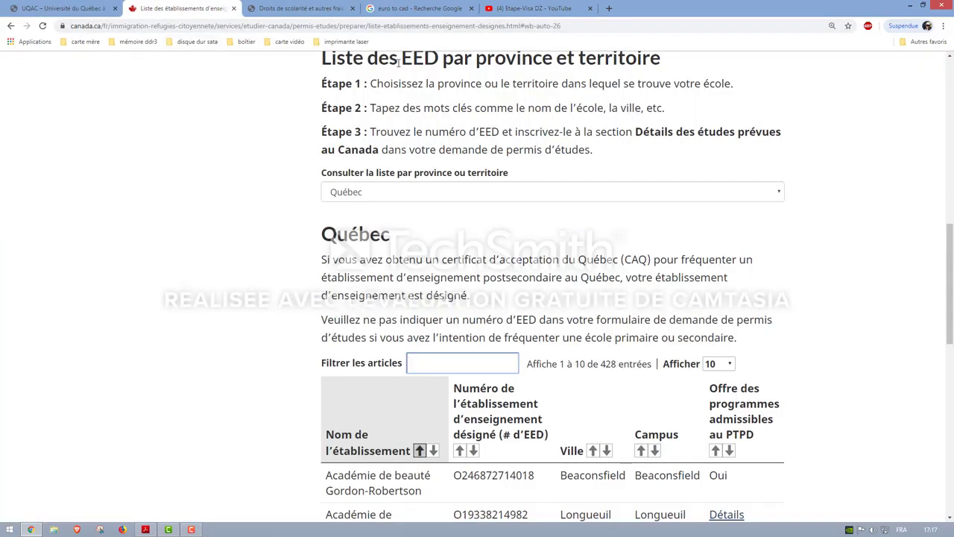
pyautogui.scroll(10, 272, 95)
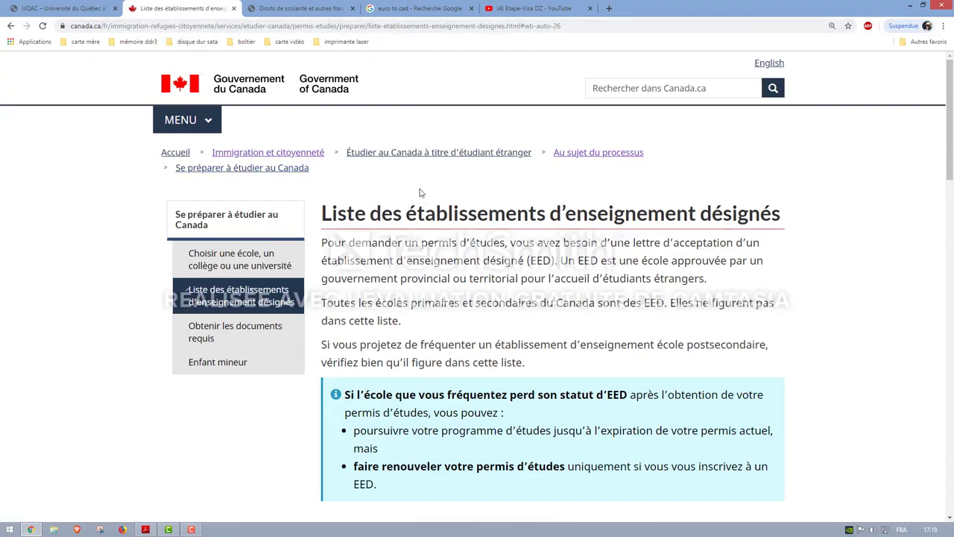
pyautogui.moveTo(322, 214)
pyautogui.mouseDown()
pyautogui.moveTo(645, 214)
pyautogui.moveTo(796, 239)
pyautogui.moveTo(783, 215)
pyautogui.moveTo(328, 214)
pyautogui.mouseUp()
pyautogui.scroll(-3, 423, 244)
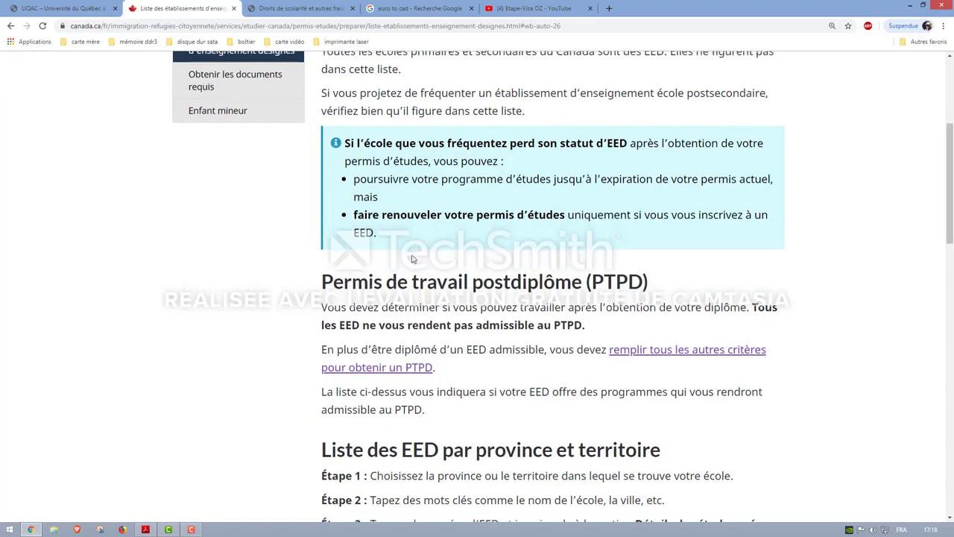
pyautogui.scroll(-5, 416, 250)
pyautogui.scroll(-1, 410, 255)
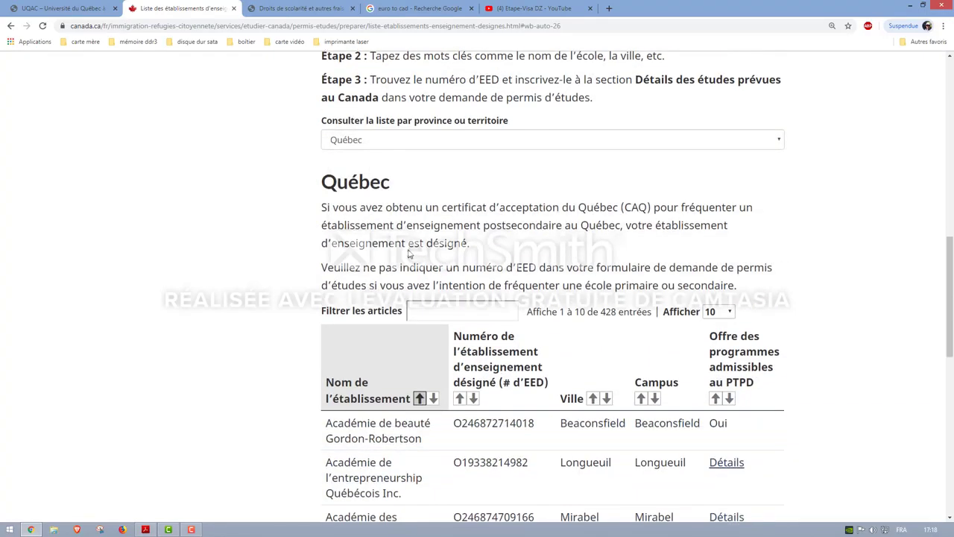
pyautogui.scroll(1, 408, 254)
pyautogui.scroll(1, 409, 252)
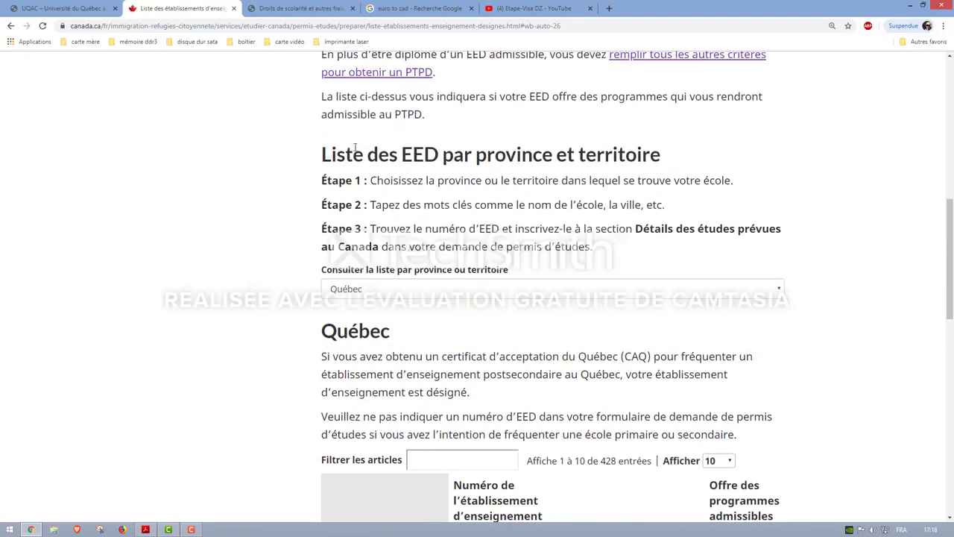
# - Review the section listing institutions by province and territory, check the province options, and keep Québec selected
pyautogui.moveTo(322, 154); pyautogui.dragTo(703, 167)
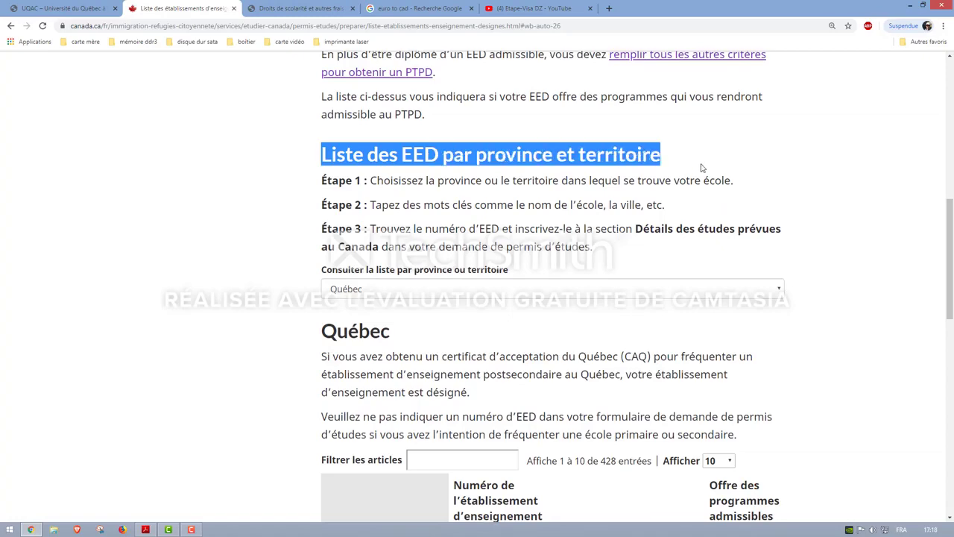
pyautogui.click(430, 296)
pyautogui.click(390, 289)
pyautogui.scroll(-3, 263, 310)
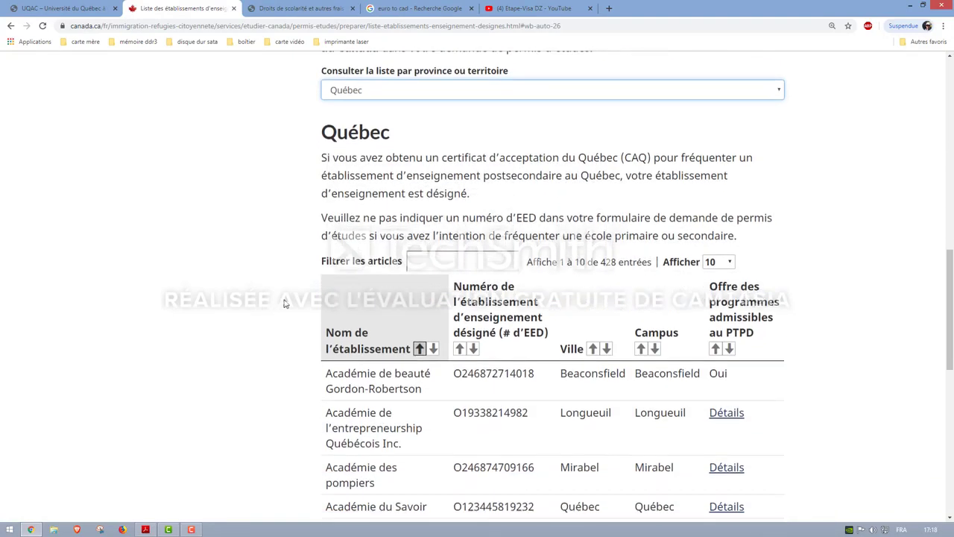
# - Filter the Québec institutions by "chicoutimi" and highlight the institution number of Université du Québec à Chicoutimi
pyautogui.click(439, 256)
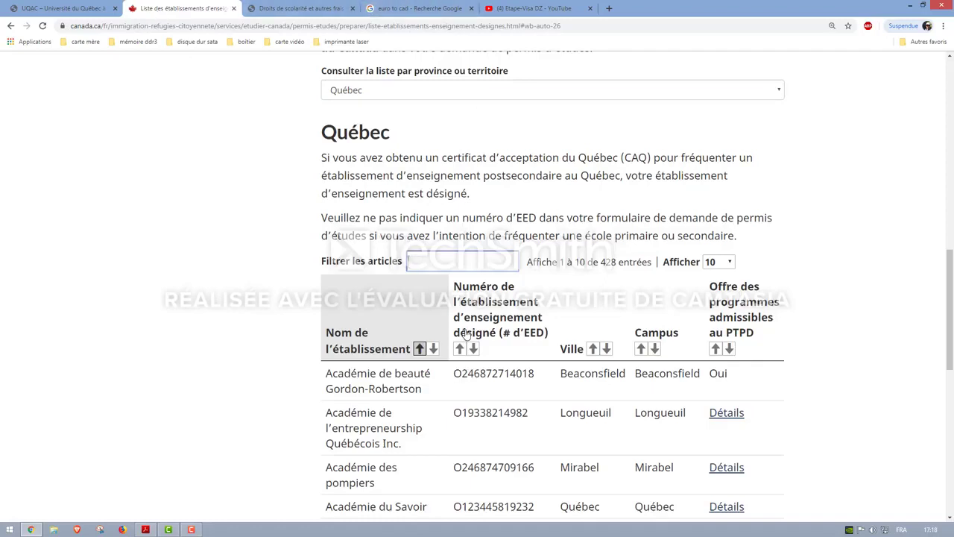
pyautogui.write('chicou')
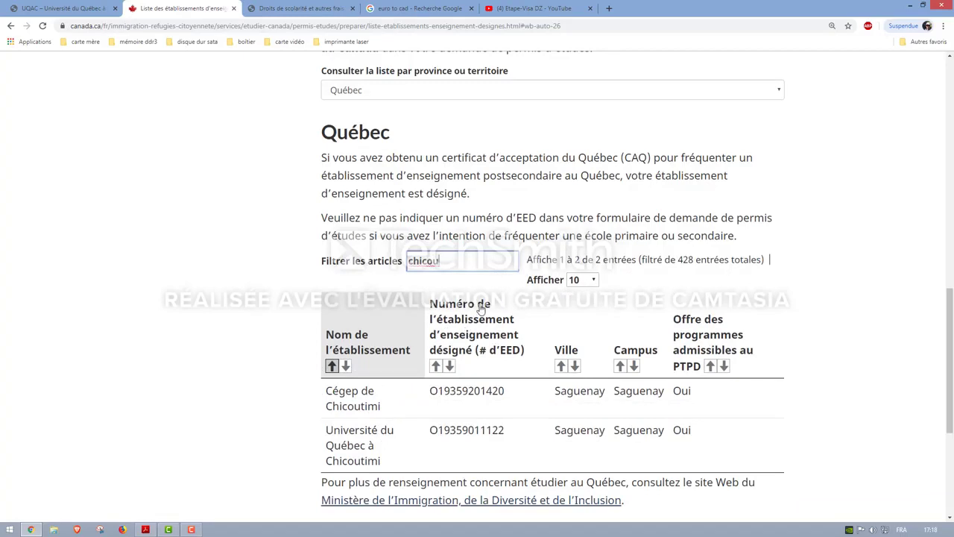
pyautogui.write('timi')
pyautogui.scroll(-3, 411, 360)
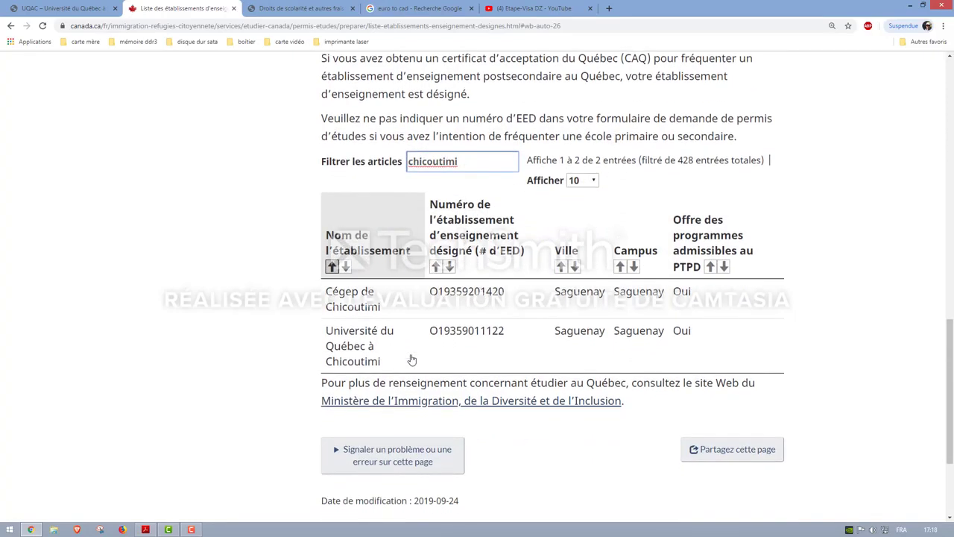
pyautogui.click(325, 292)
pyautogui.moveTo(325, 293); pyautogui.dragTo(327, 324)
pyautogui.click(365, 306)
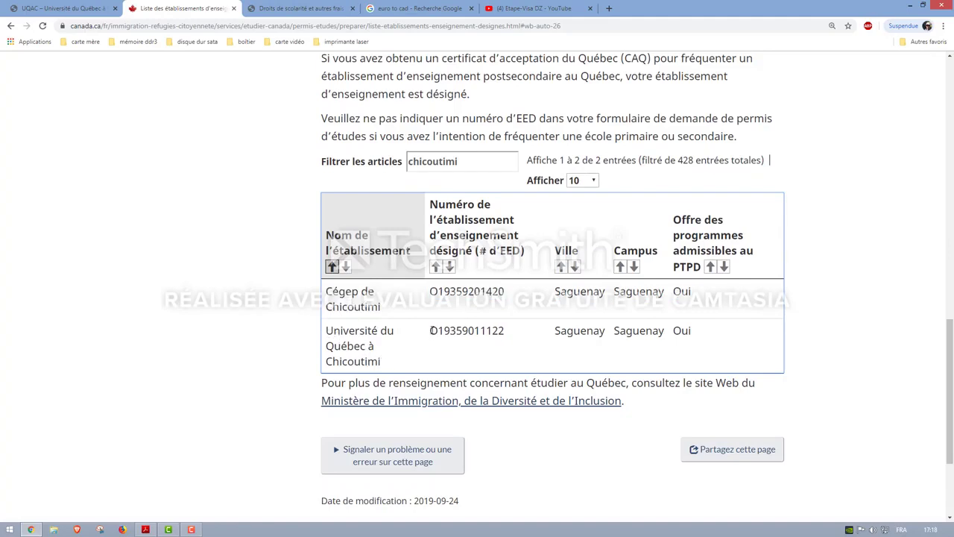
pyautogui.moveTo(430, 330); pyautogui.dragTo(509, 335)
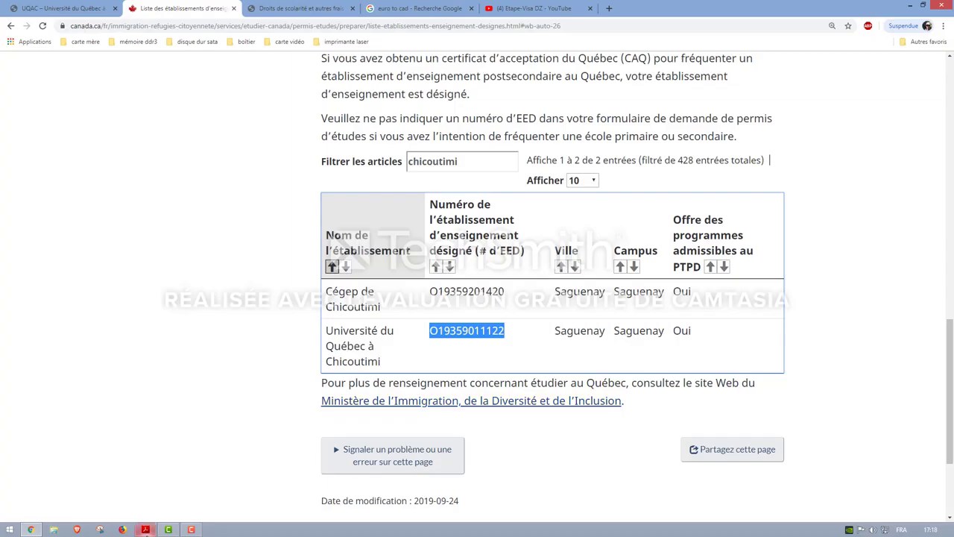
# - Return to the form in Adobe Acrobat Reader and review the planned study dates in question 3
pyautogui.click(146, 529)
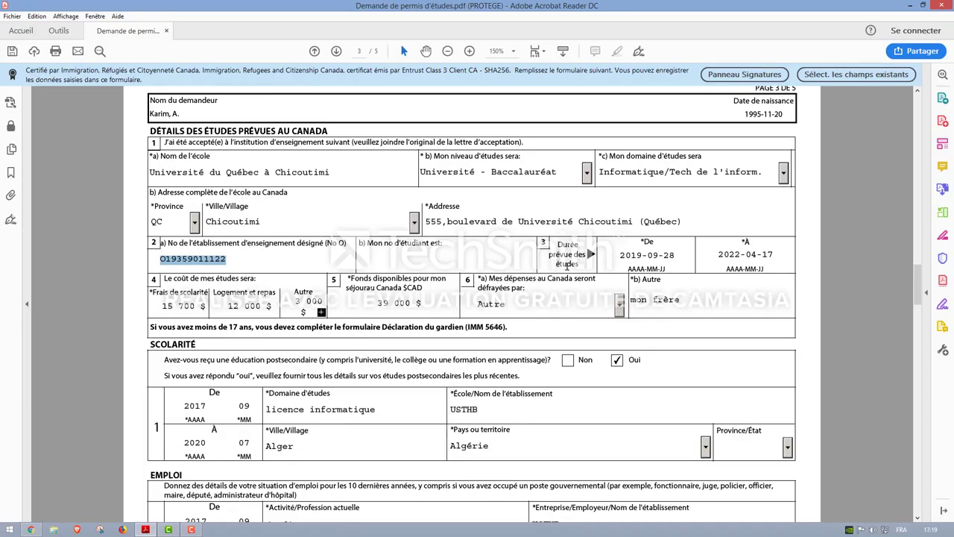
pyautogui.moveTo(615, 255); pyautogui.dragTo(681, 254)
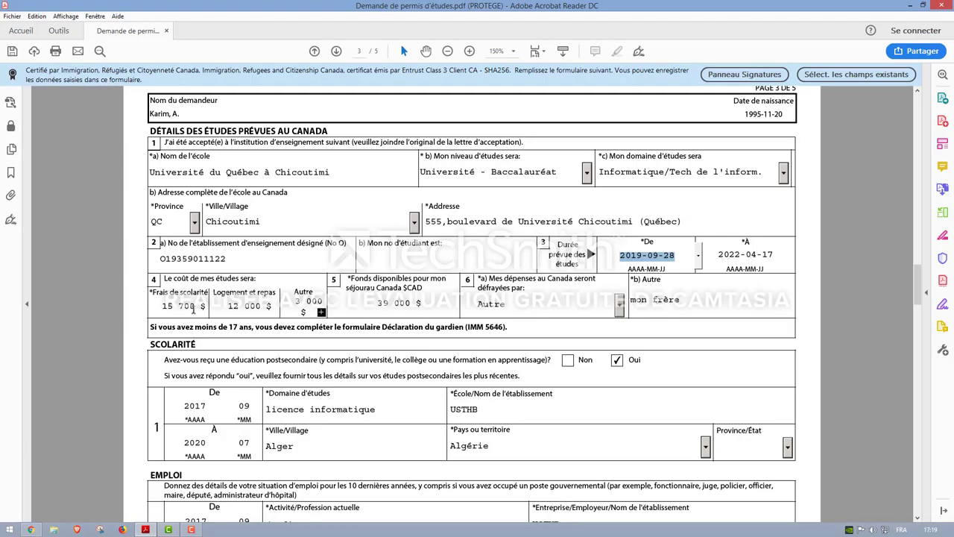
pyautogui.scroll(-1, 196, 309)
pyautogui.scroll(-1, 243, 269)
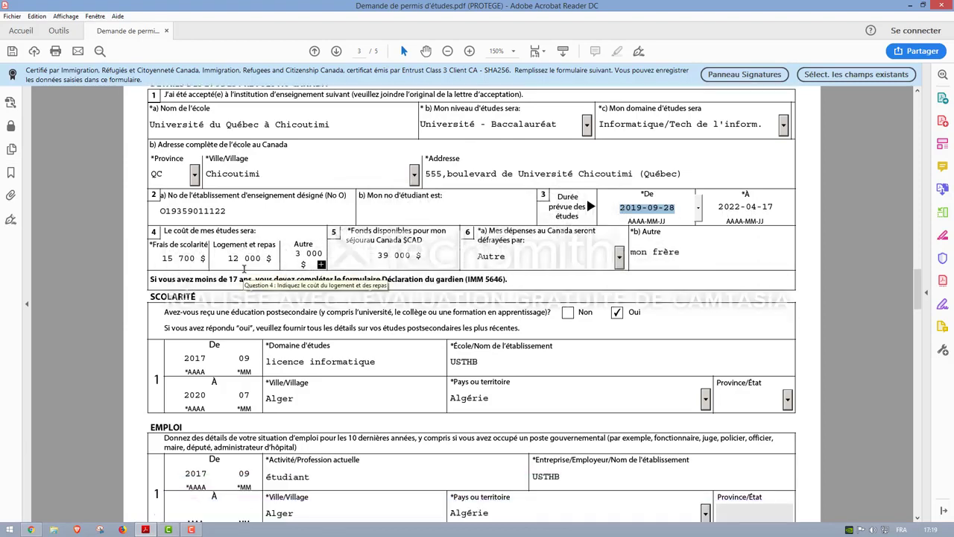
pyautogui.scroll(-3, 244, 270)
pyautogui.scroll(-1, 243, 270)
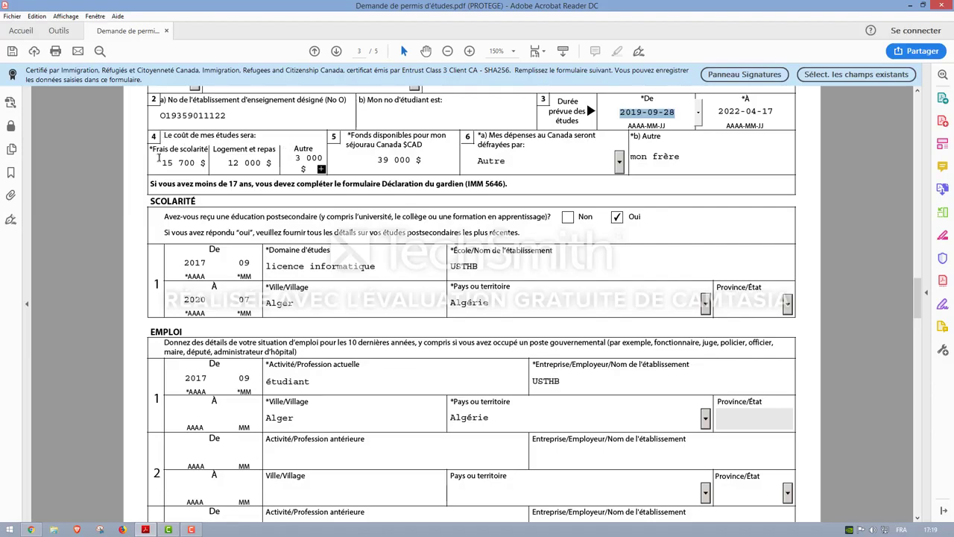
# - Review the cost of studies heading and the tuition fees amount in question 4
pyautogui.moveTo(165, 137); pyautogui.dragTo(254, 132)
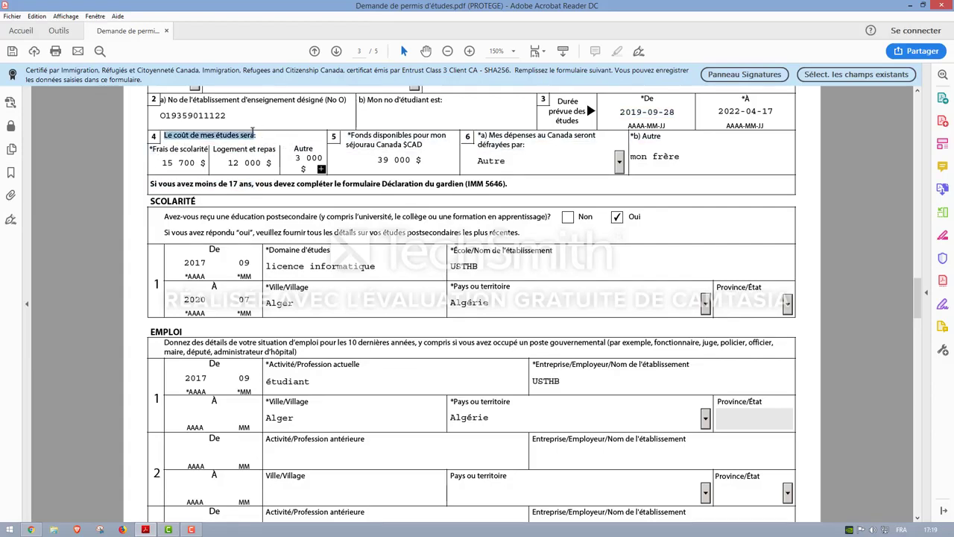
pyautogui.moveTo(253, 130); pyautogui.dragTo(255, 131)
pyautogui.moveTo(154, 149); pyautogui.dragTo(194, 161)
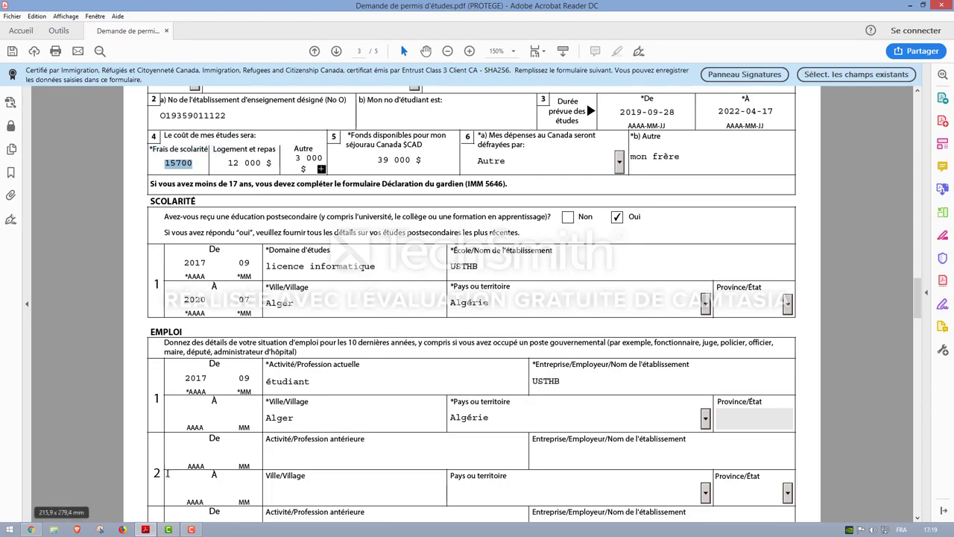
pyautogui.moveTo(146, 531)
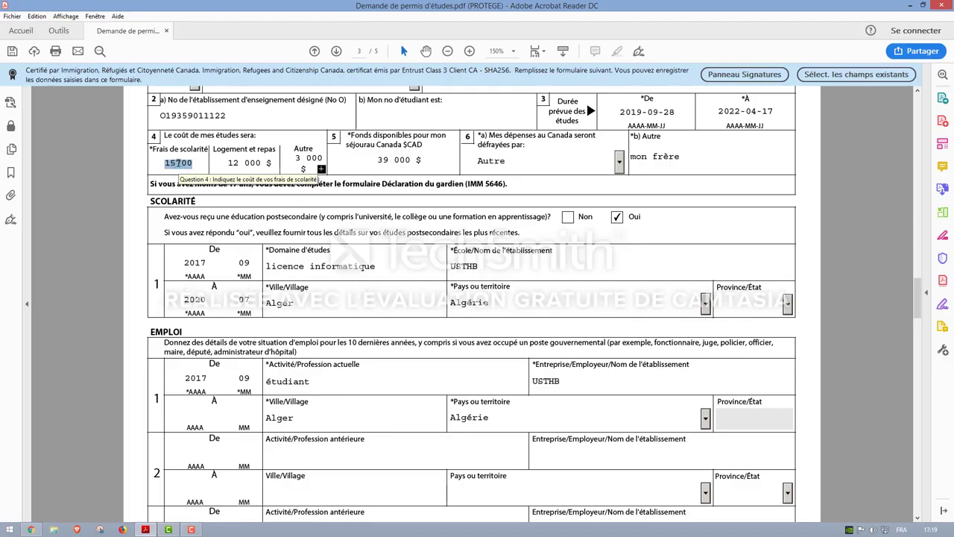
pyautogui.moveTo(192, 165); pyautogui.dragTo(196, 164)
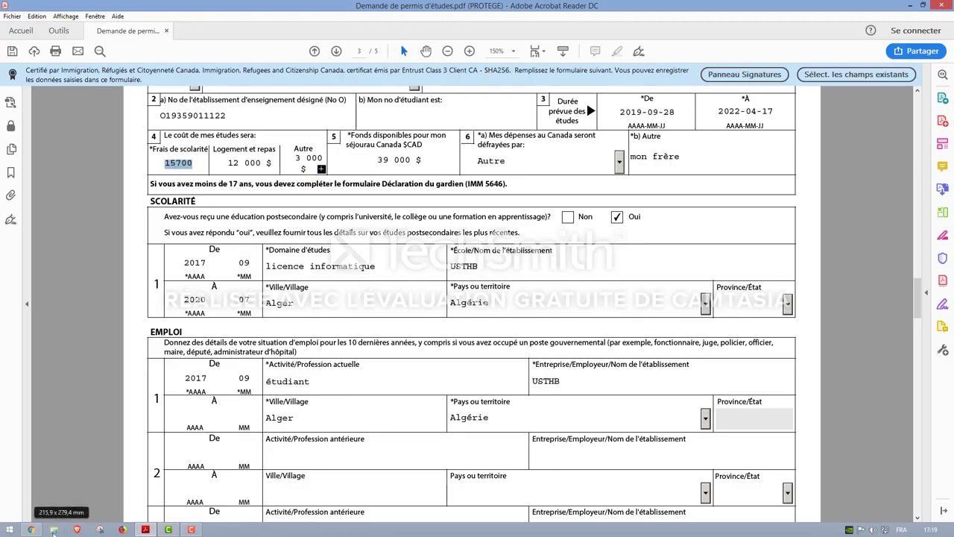
# - Switch to Chrome and open the term cost simulator from UQAC's Droits de scolarité et autres frais page
pyautogui.click(32, 529)
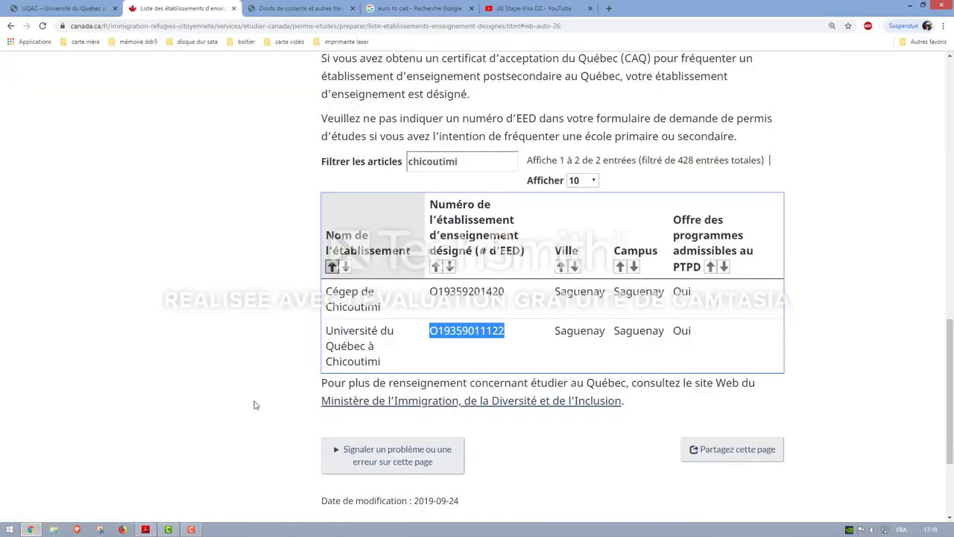
pyautogui.click(314, 5)
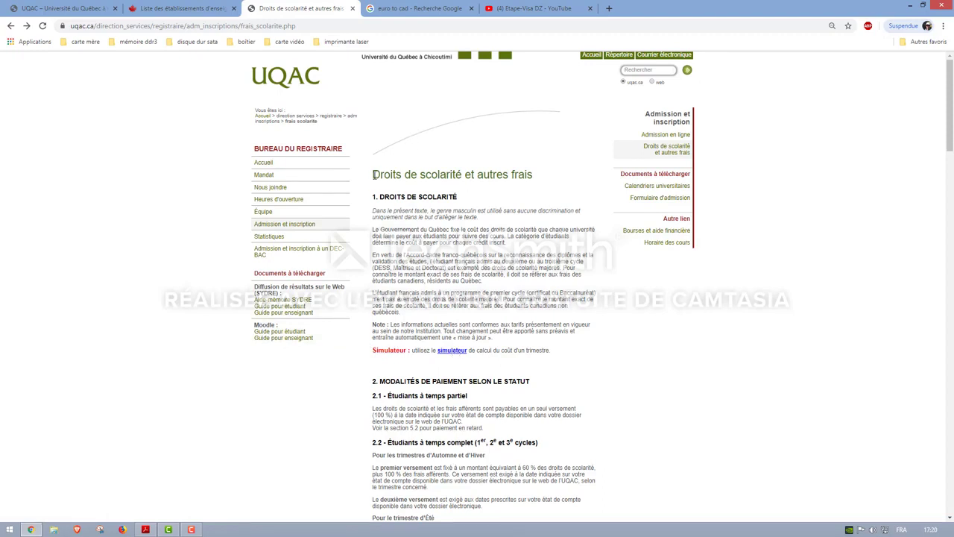
pyautogui.moveTo(371, 175); pyautogui.dragTo(540, 177)
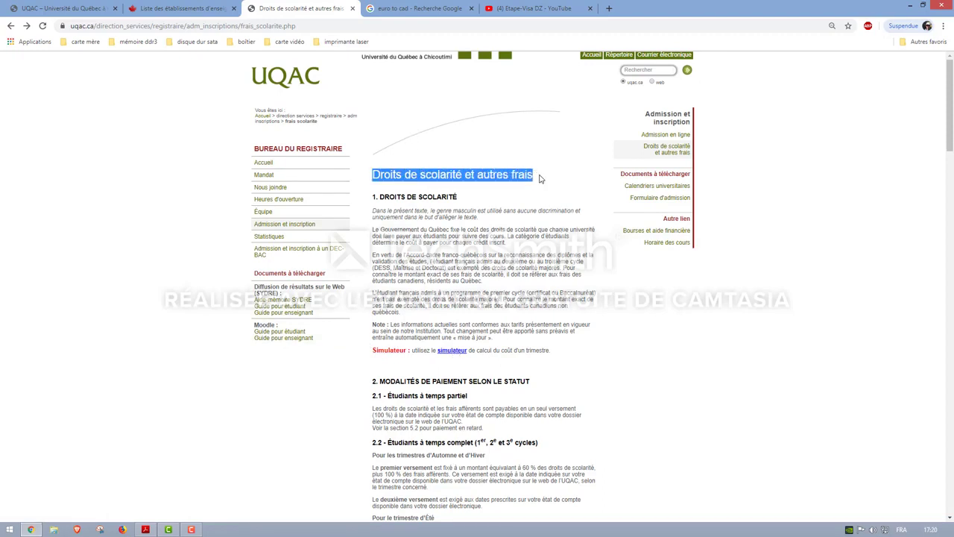
pyautogui.click(452, 351)
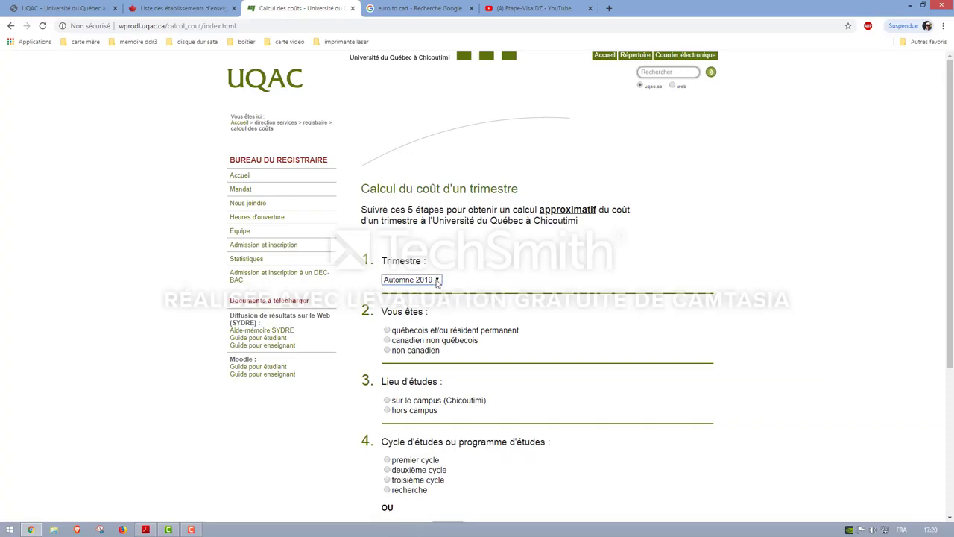
# - In the term cost calculator, choose non canadien, sur le campus (Chicoutimi) and premier cycle, leaving the programme blank
pyautogui.scroll(-1, 445, 299)
pyautogui.scroll(-1, 445, 299)
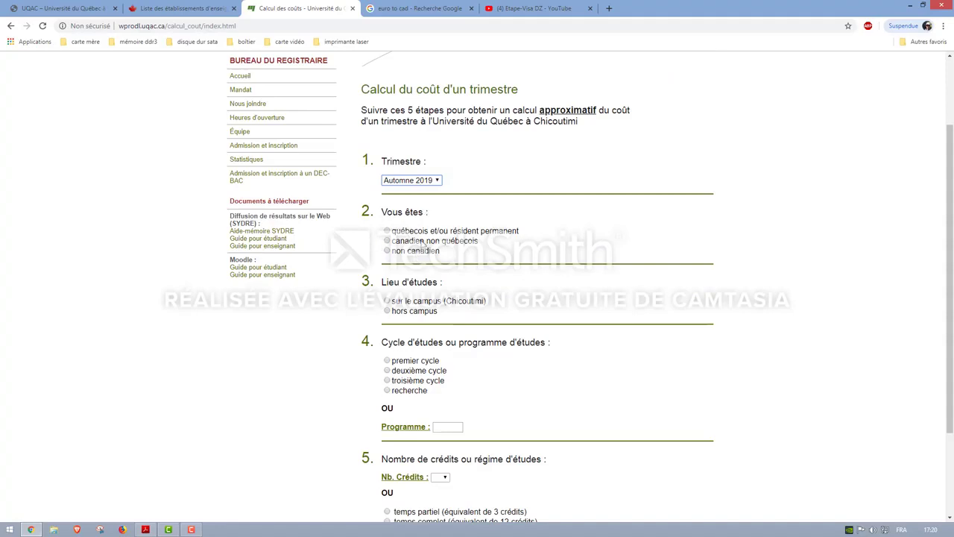
pyautogui.click(388, 251)
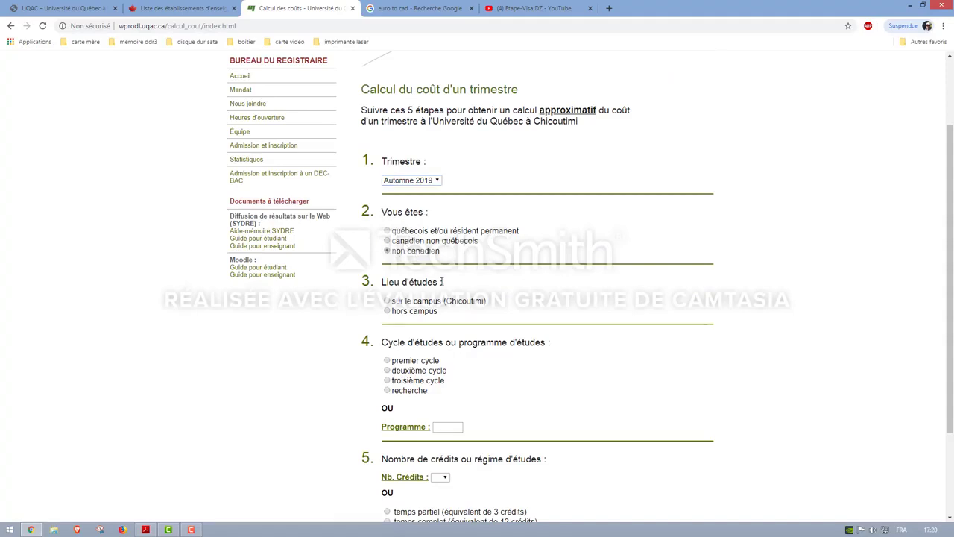
pyautogui.scroll(-2, 406, 195)
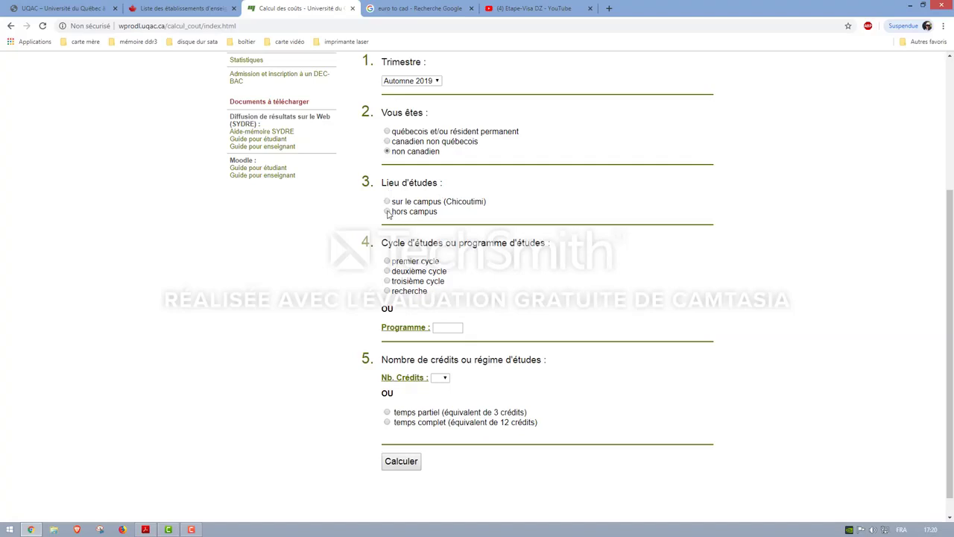
pyautogui.click(388, 202)
pyautogui.click(387, 262)
pyautogui.scroll(-1, 460, 284)
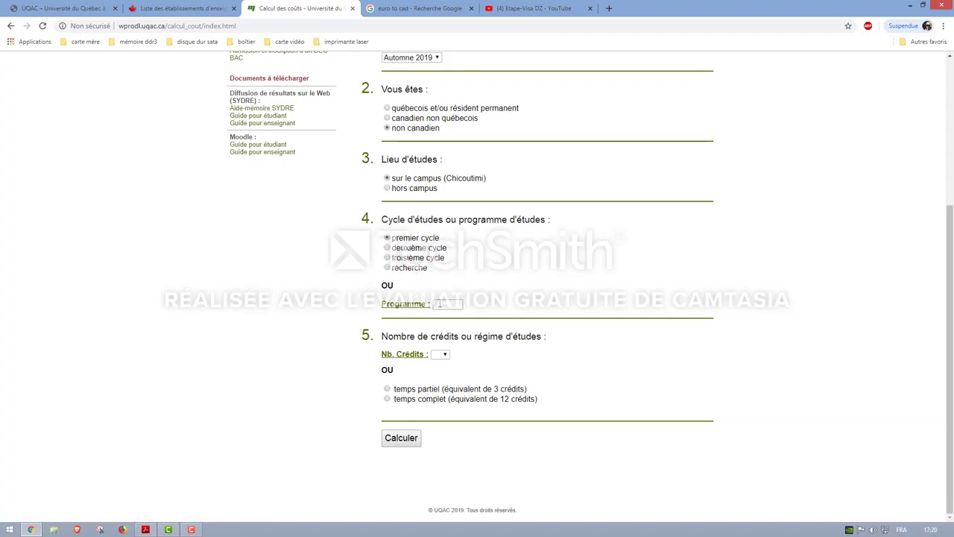
pyautogui.click(440, 304)
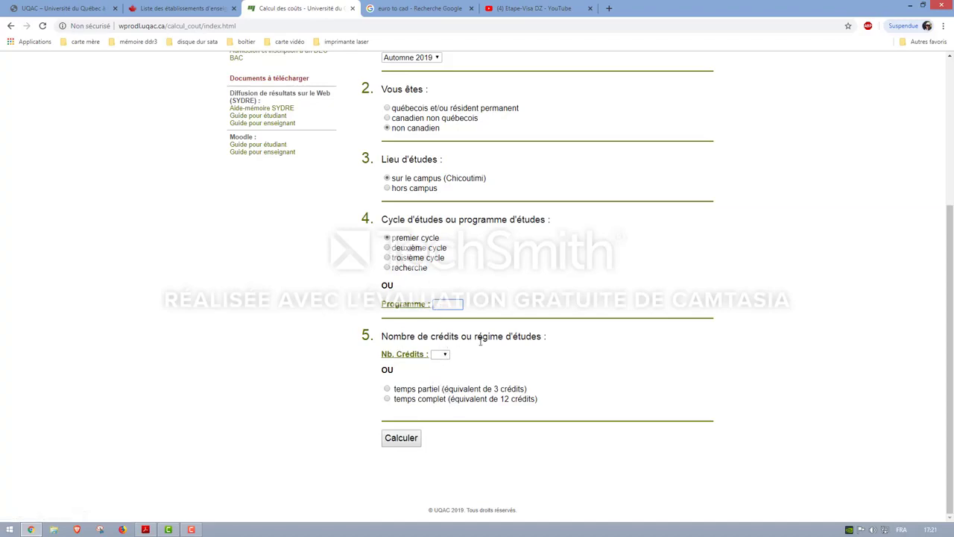
# - Choose temps complet (équivalent de 12 crédits), calculate the term's cost, and highlight the total
pyautogui.click(386, 399)
pyautogui.click(399, 443)
pyautogui.scroll(-1, 412, 377)
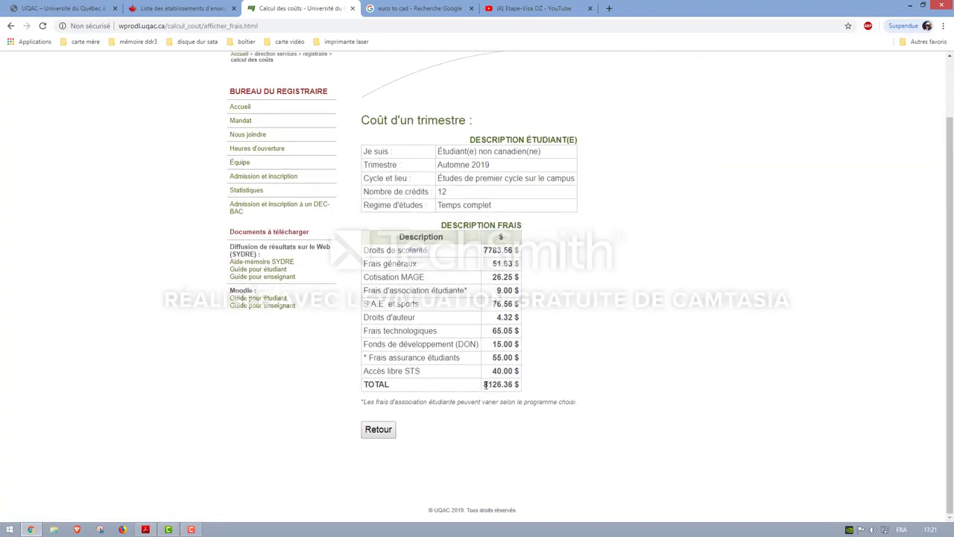
pyautogui.moveTo(484, 384); pyautogui.dragTo(513, 385)
# - Return to the form in Adobe Acrobat Reader and check the tuition fees amount against the calculated cost
pyautogui.click(146, 529)
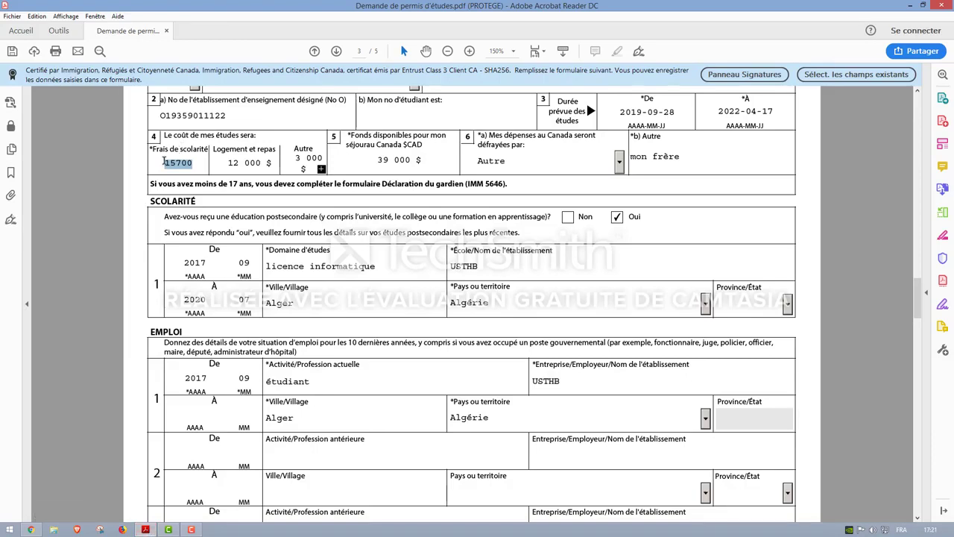
pyautogui.click(166, 162)
pyautogui.moveTo(165, 163); pyautogui.dragTo(198, 162)
# - Review the housing and meals amount and the other expenses amount in question 4
pyautogui.moveTo(216, 149); pyautogui.dragTo(277, 150)
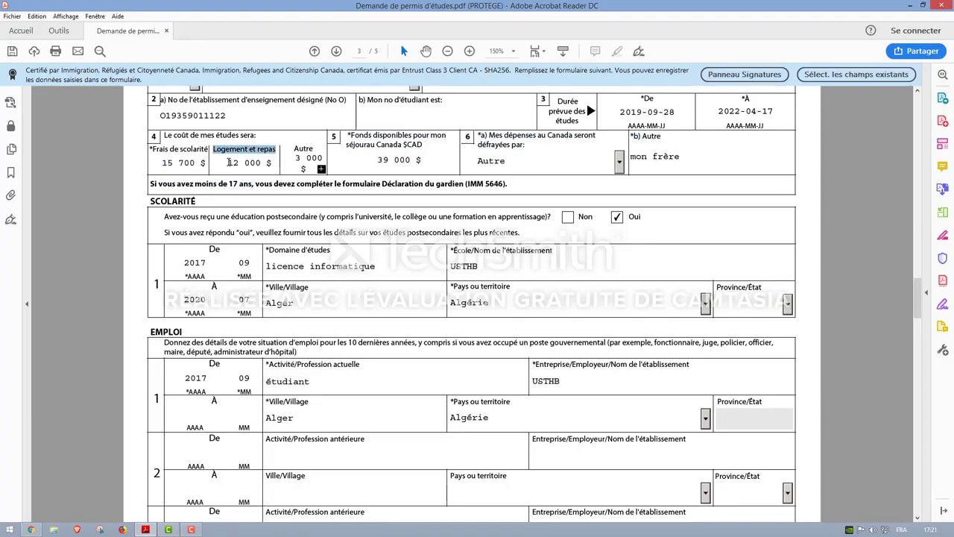
pyautogui.moveTo(226, 164); pyautogui.dragTo(261, 162)
pyautogui.moveTo(261, 163); pyautogui.dragTo(228, 163)
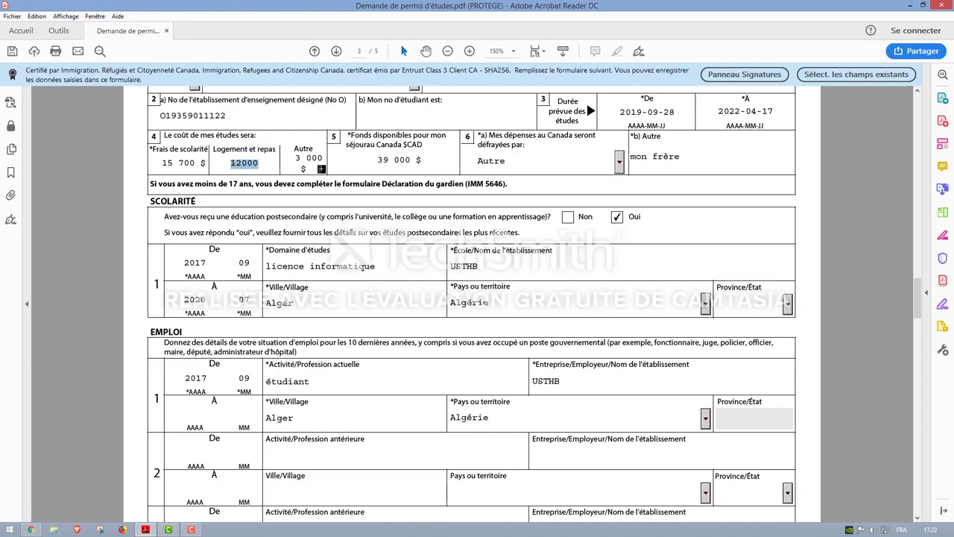
pyautogui.moveTo(293, 149)
pyautogui.mouseDown()
pyautogui.moveTo(312, 152)
pyautogui.moveTo(296, 158)
pyautogui.moveTo(322, 157)
pyautogui.moveTo(289, 163)
pyautogui.mouseUp()
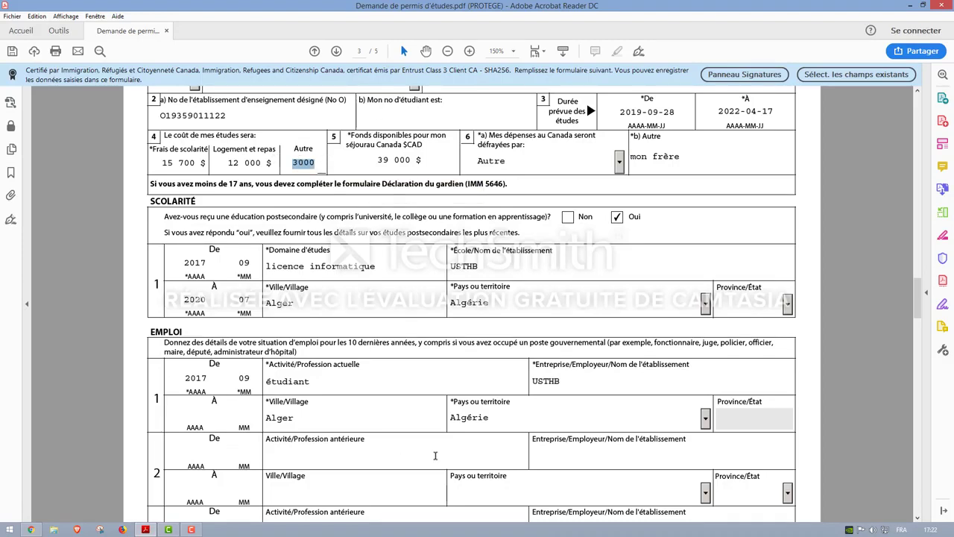
pyautogui.click(191, 529)
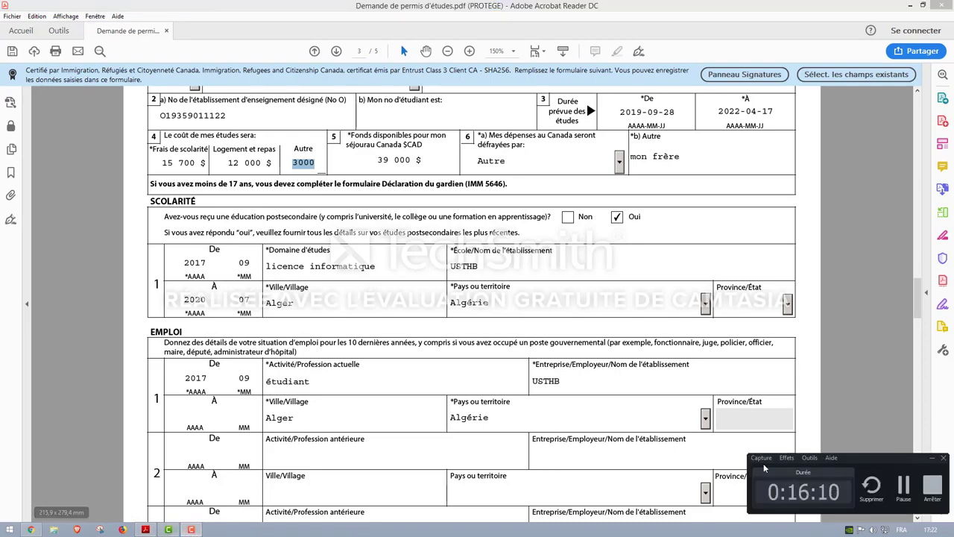
# - Highlight and review the funds available for the stay in Canada in question 5
pyautogui.click(903, 486)
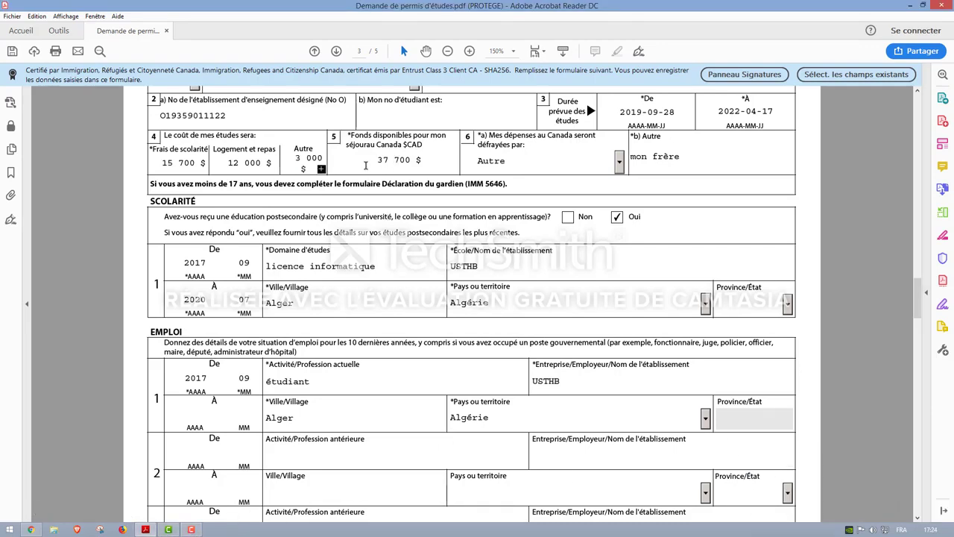
pyautogui.moveTo(348, 137); pyautogui.dragTo(424, 161)
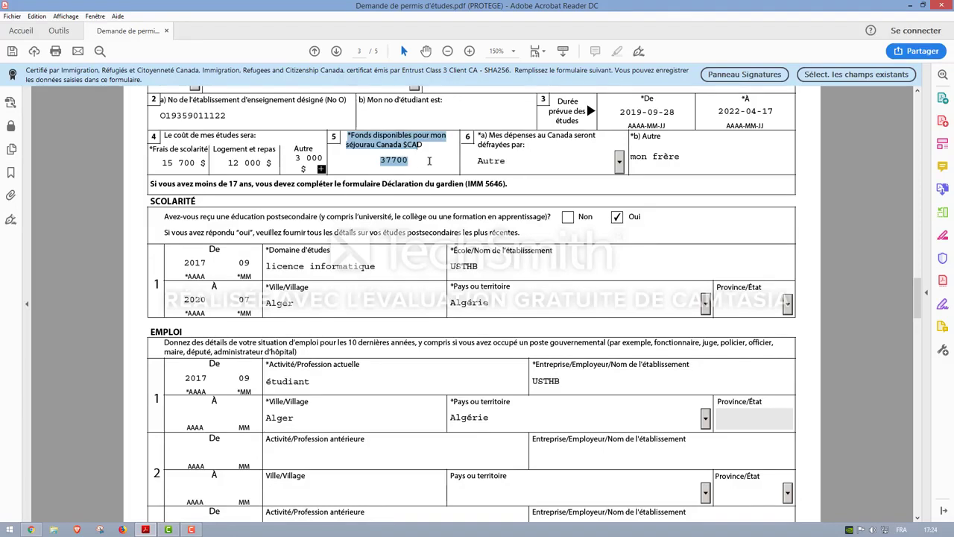
pyautogui.click(412, 159)
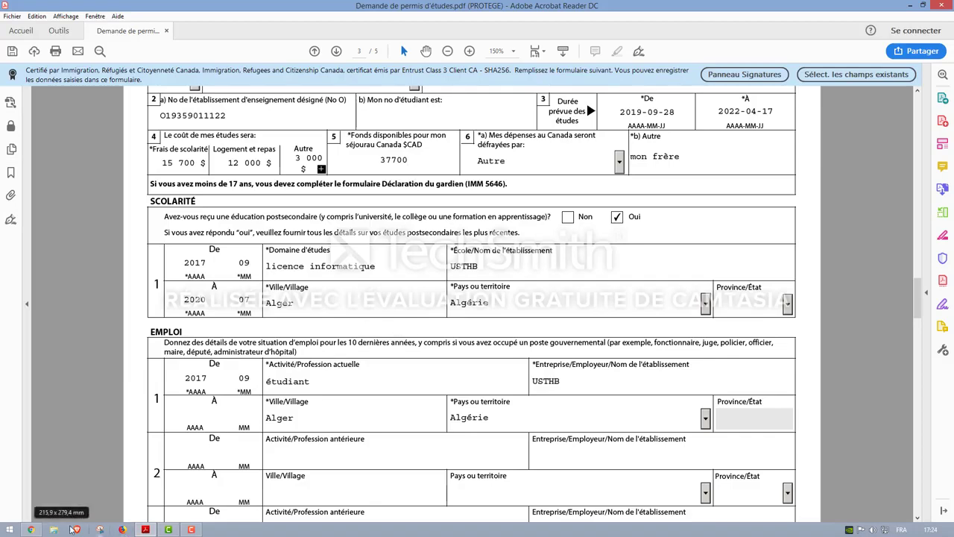
# - Switch to the "euro to cad" search in Google Chrome and check the euro amount against its Canadian dollar equivalent
pyautogui.click(31, 529)
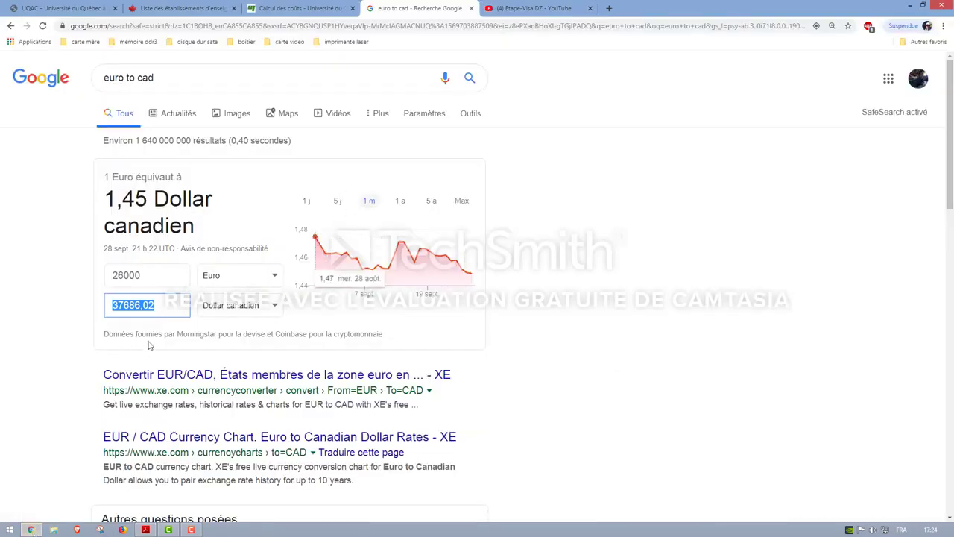
pyautogui.click(143, 275)
pyautogui.doubleClick(117, 275)
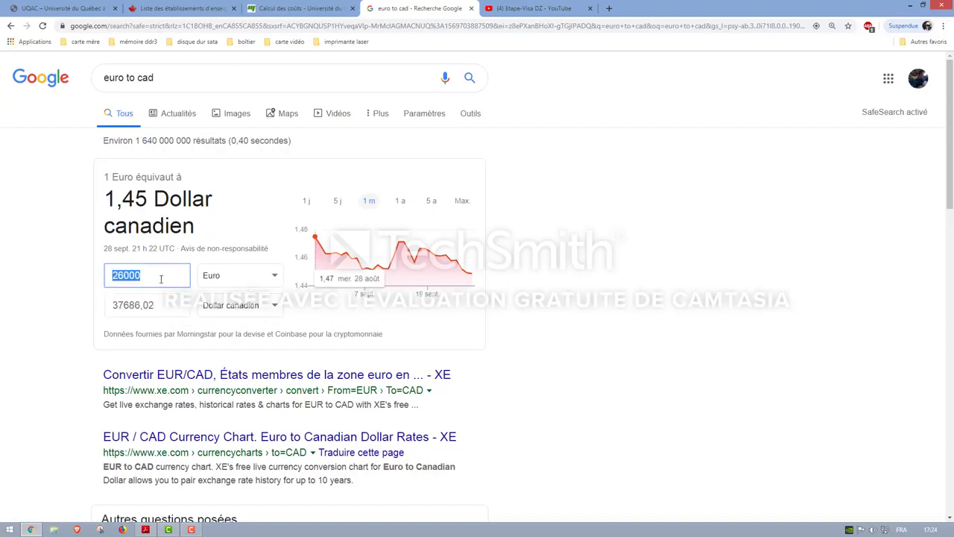
pyautogui.click(141, 303)
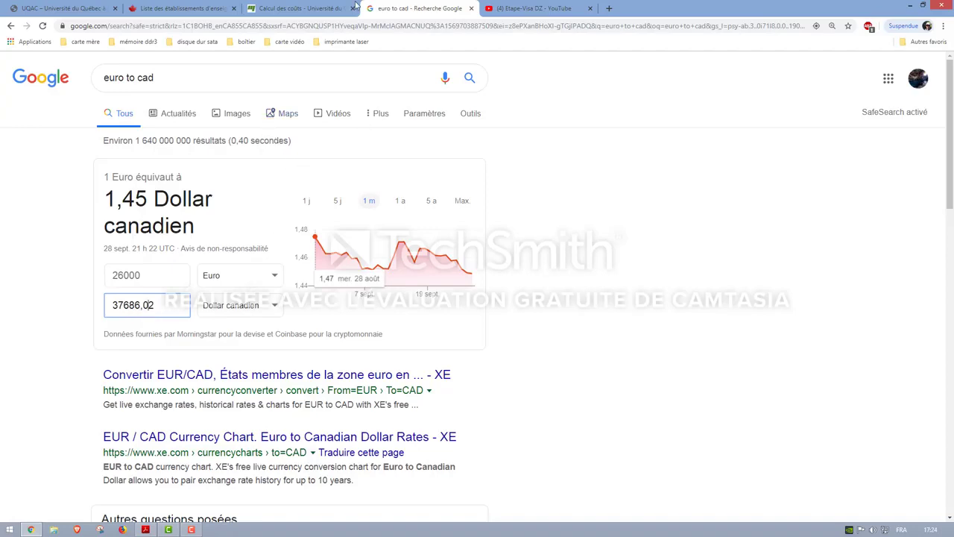
# - Return to the form in Adobe Acrobat Reader, choose Autre as the payer of the expenses in question 6a, and check field 6b
pyautogui.click(145, 529)
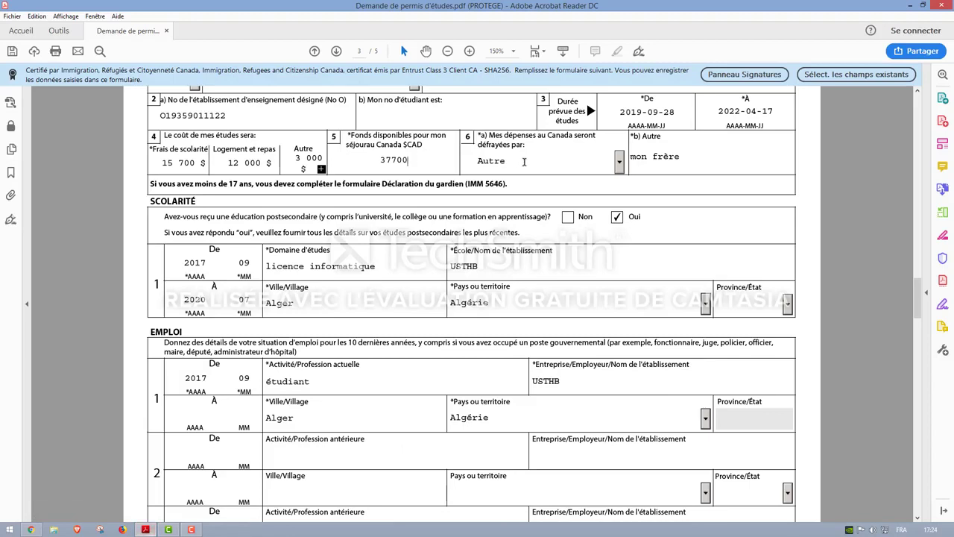
pyautogui.press('Return')
pyautogui.click(619, 163)
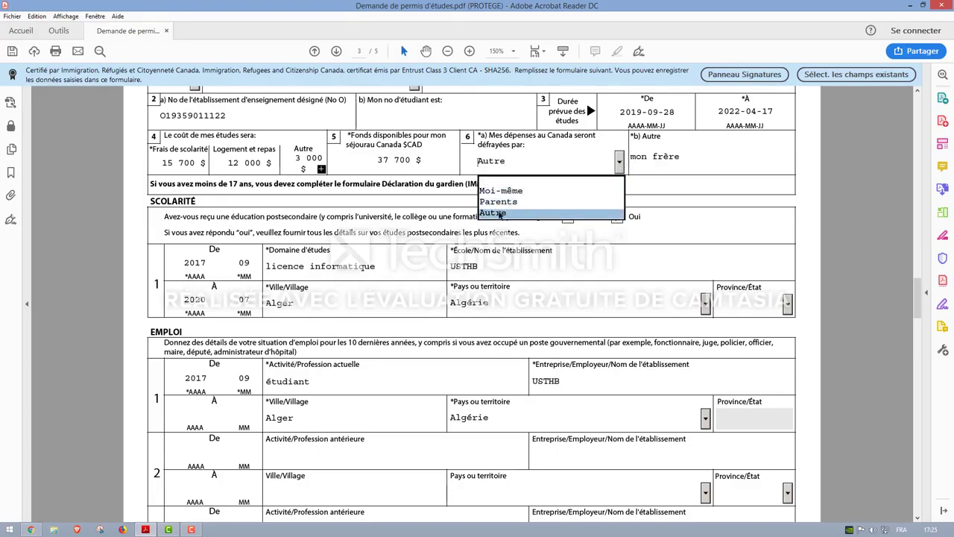
pyautogui.click(495, 212)
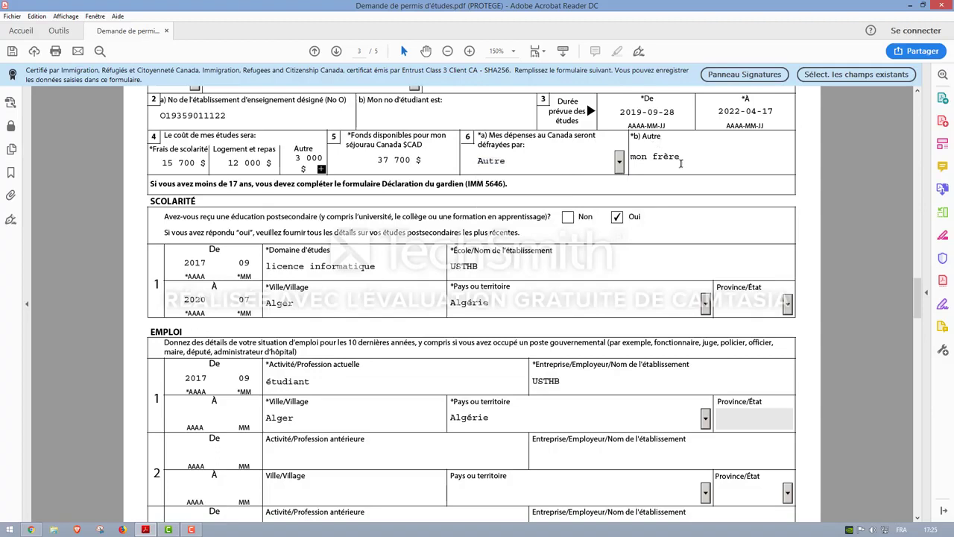
pyautogui.click(675, 156)
pyautogui.click(619, 163)
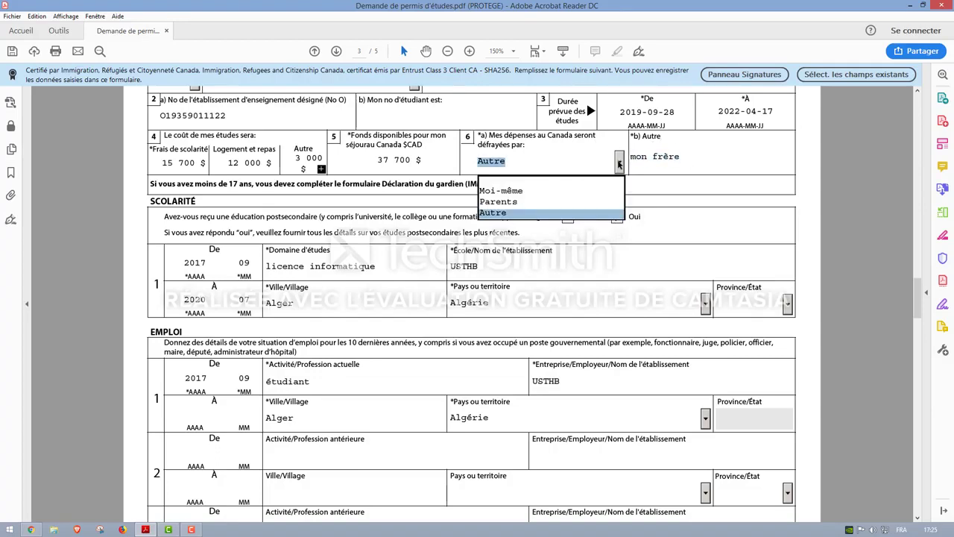
pyautogui.click(697, 159)
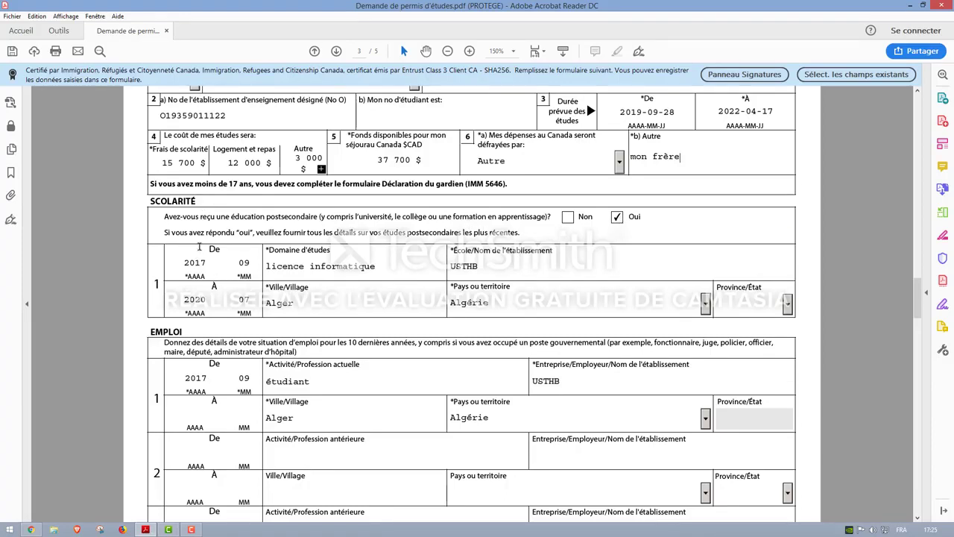
# - Review the start and end years under Scolarité and the start date, occupation and city of the first Emploi entry
pyautogui.click(186, 263)
pyautogui.doubleClick(209, 301)
pyautogui.scroll(-4, 364, 303)
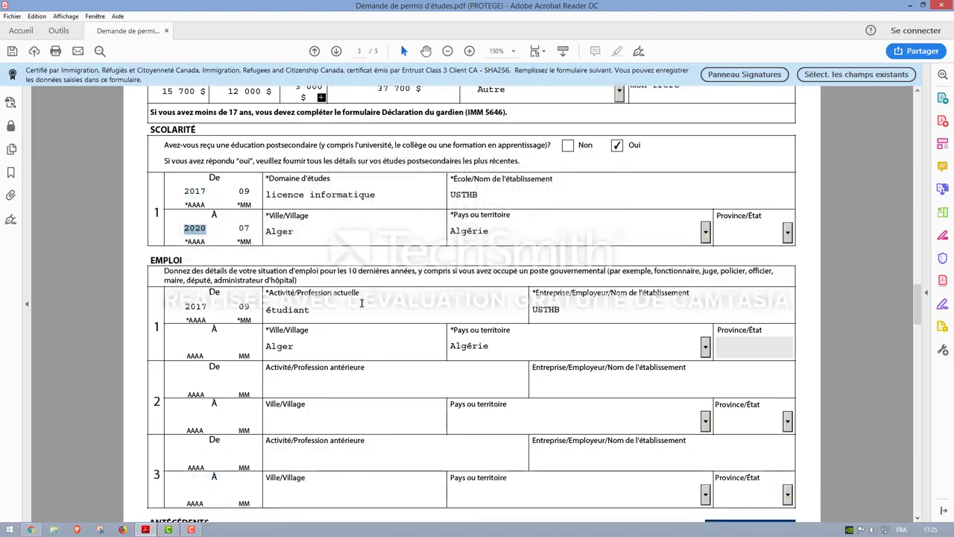
pyautogui.moveTo(191, 258); pyautogui.dragTo(269, 249)
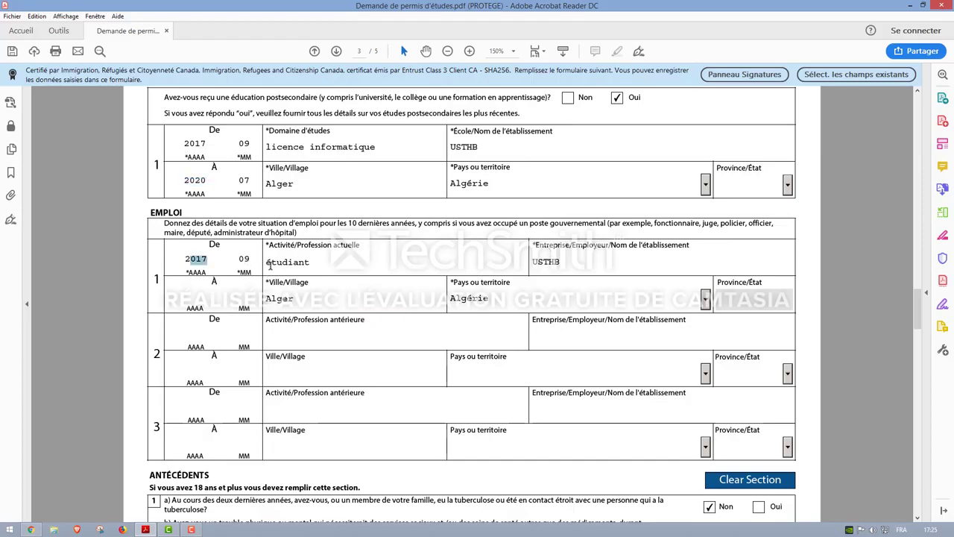
pyautogui.moveTo(270, 262); pyautogui.dragTo(331, 262)
pyautogui.scroll(-3, 320, 263)
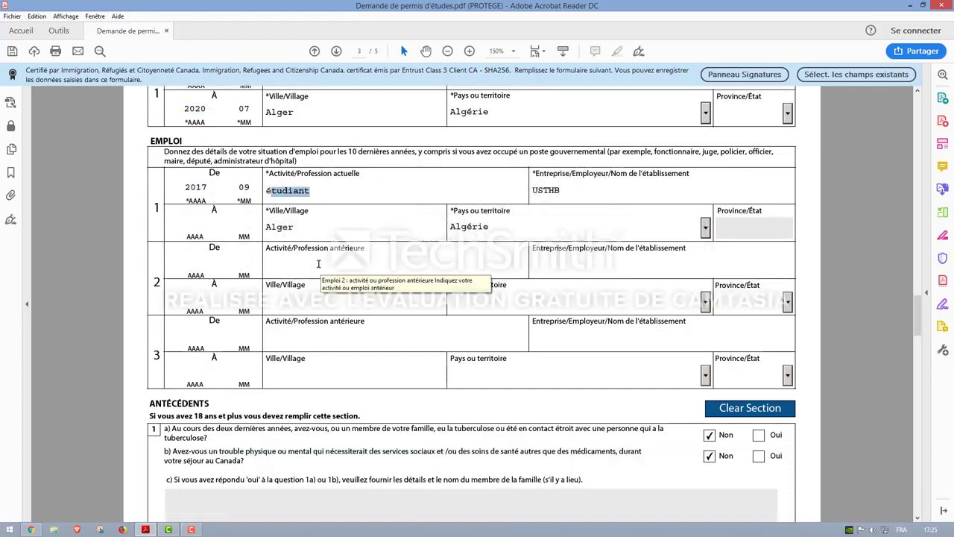
pyautogui.moveTo(278, 217); pyautogui.dragTo(301, 231)
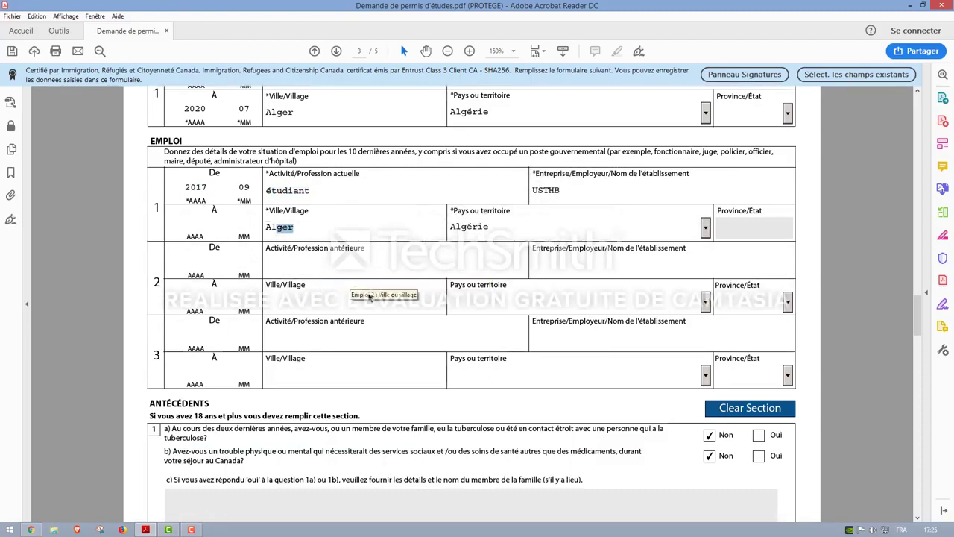
# - Read the Antécédents answers to questions 1 and 2 and highlight the previous refusal details in 2d
pyautogui.scroll(-3, 342, 293)
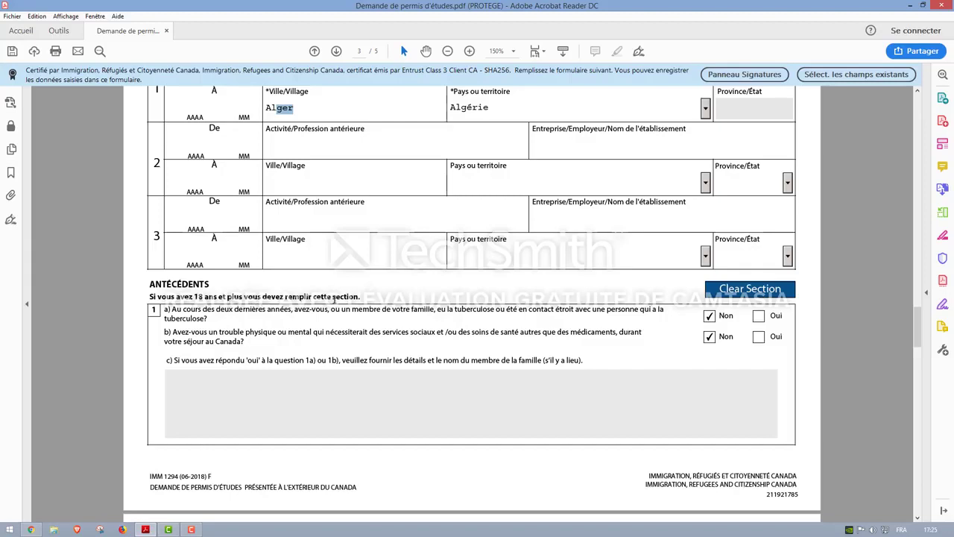
pyautogui.scroll(-2, 352, 297)
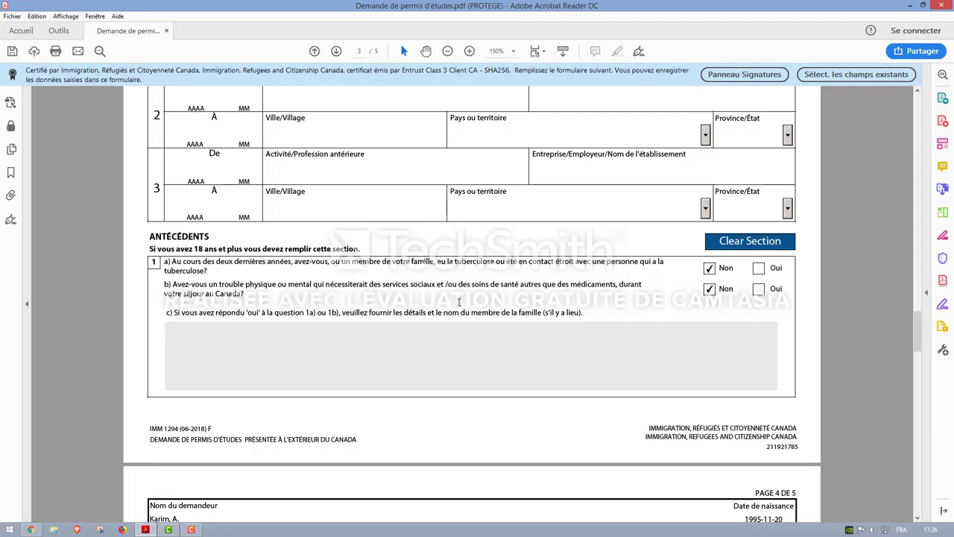
pyautogui.scroll(-2, 444, 311)
pyautogui.scroll(-5, 444, 312)
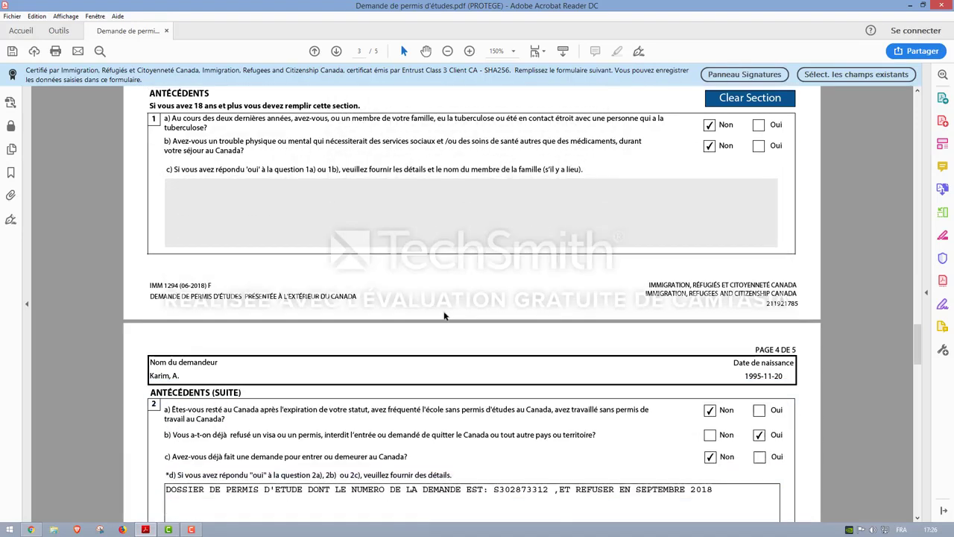
pyautogui.scroll(-1, 444, 311)
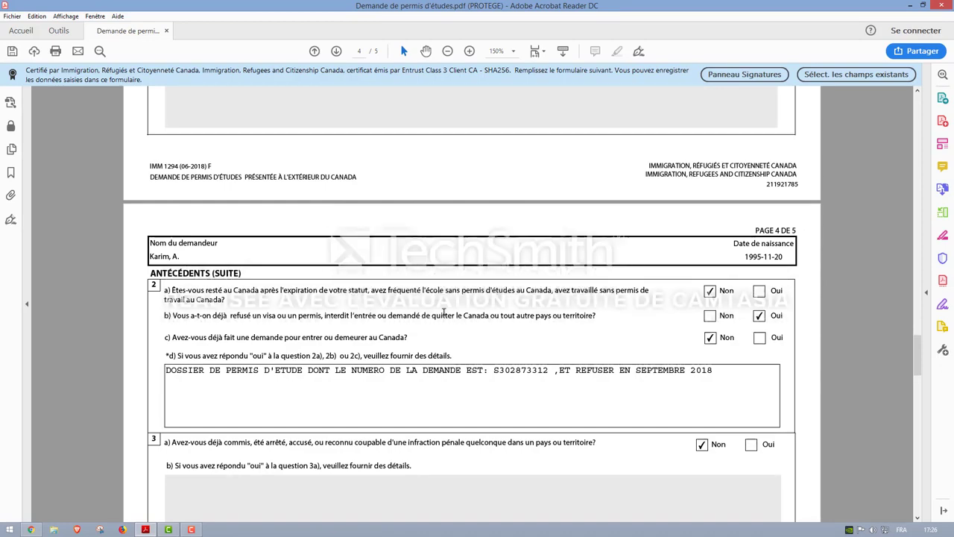
pyautogui.scroll(-2, 444, 316)
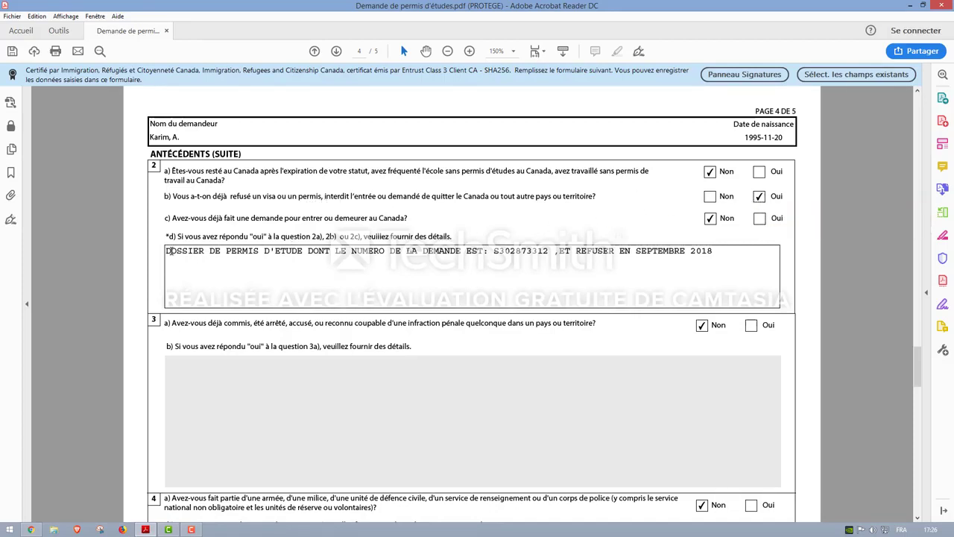
pyautogui.moveTo(166, 251); pyautogui.dragTo(713, 246)
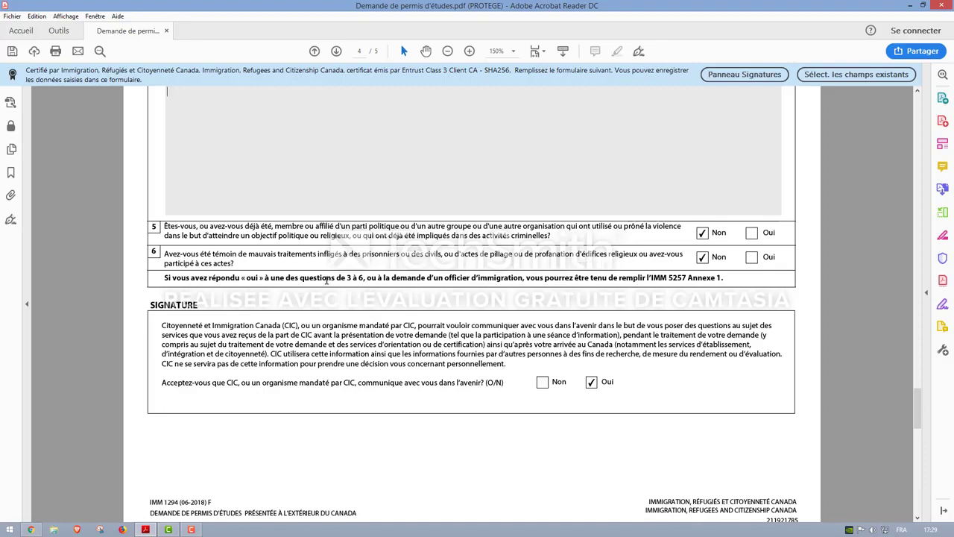
# - Review the Signature section and the answer on being contacted by CIC in the future
pyautogui.scroll(-3, 327, 280)
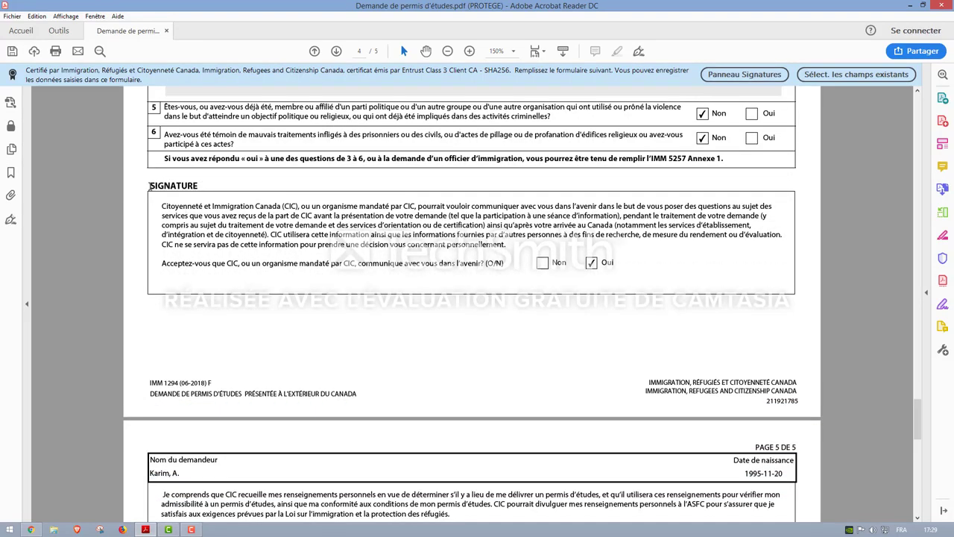
pyautogui.moveTo(151, 186); pyautogui.dragTo(206, 189)
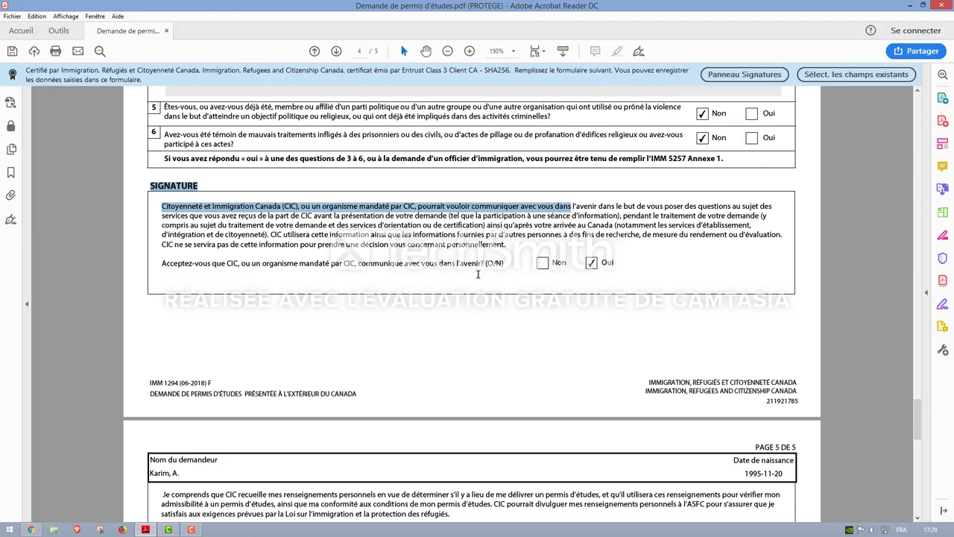
pyautogui.click(606, 273)
# - Check the signing date and the applicant's signature line on page 5
pyautogui.scroll(-6, 591, 280)
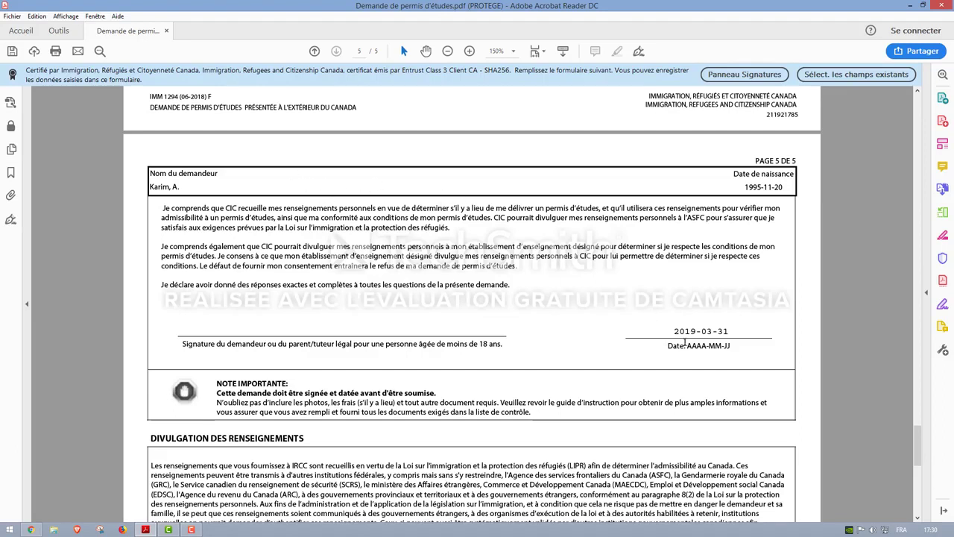
pyautogui.moveTo(673, 330); pyautogui.dragTo(738, 337)
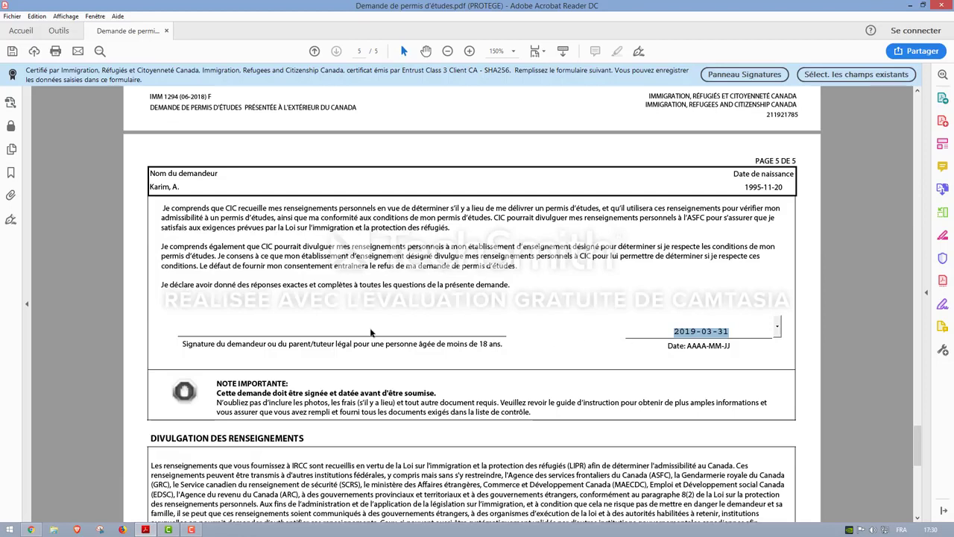
pyautogui.click(253, 317)
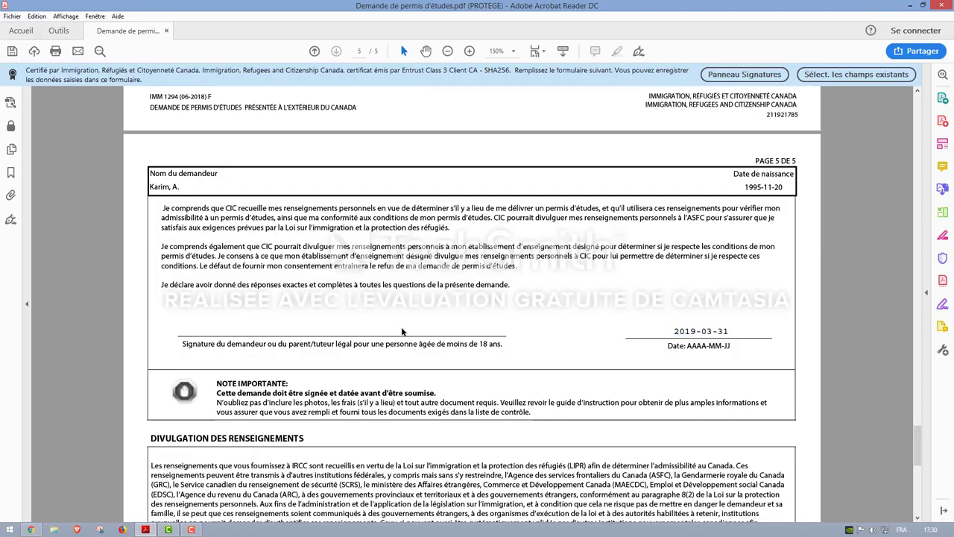
# - Validate the form from the end of page 5 and dismiss the validation message
pyautogui.scroll(-9, 424, 335)
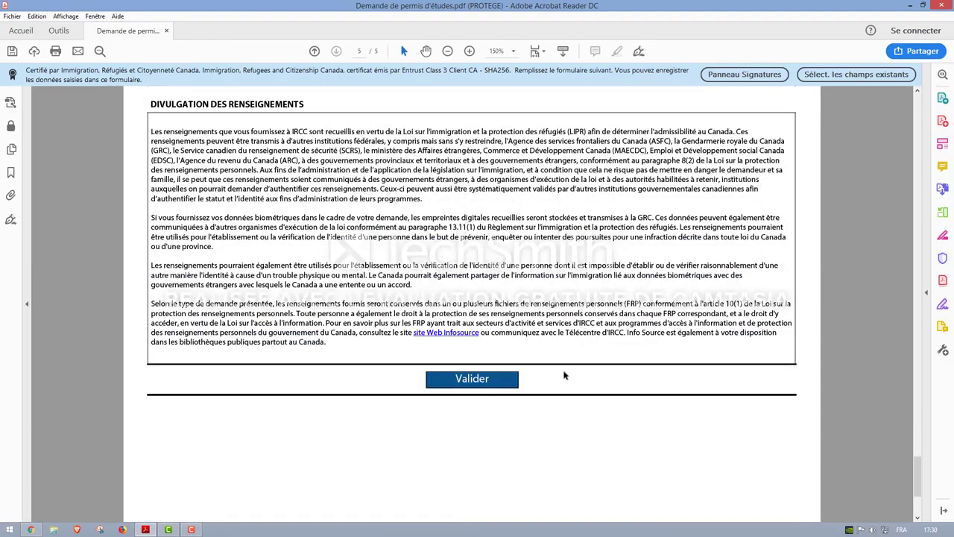
pyautogui.click(463, 378)
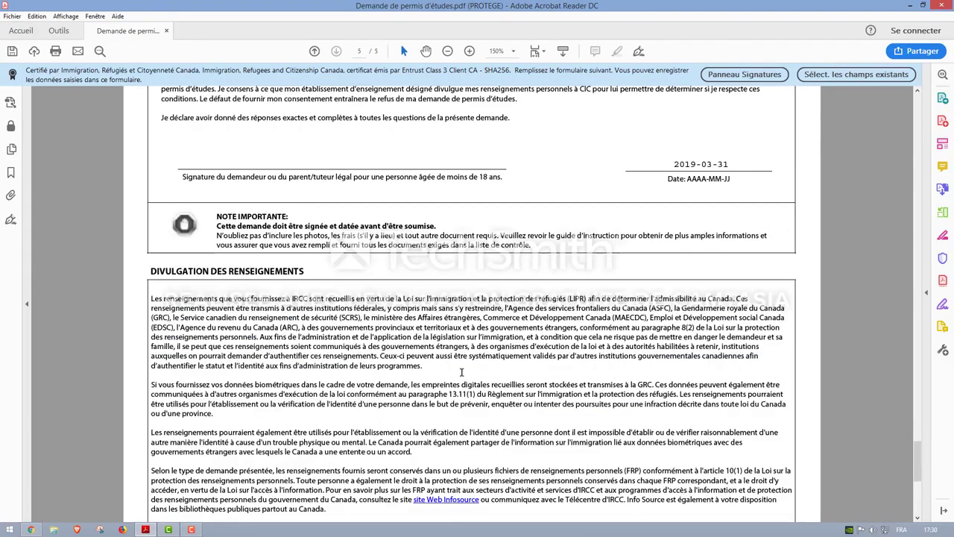
pyautogui.scroll(-1, 398, 320)
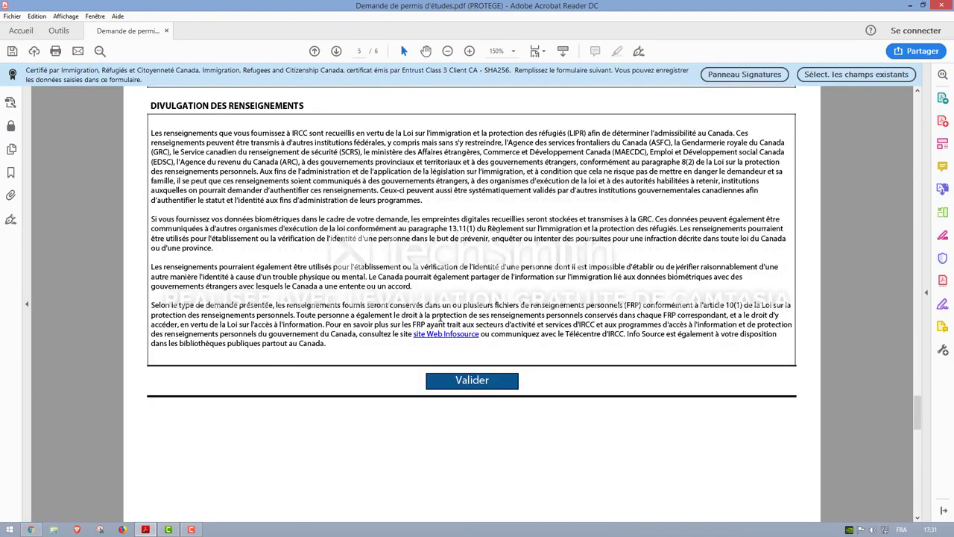
pyautogui.click(464, 382)
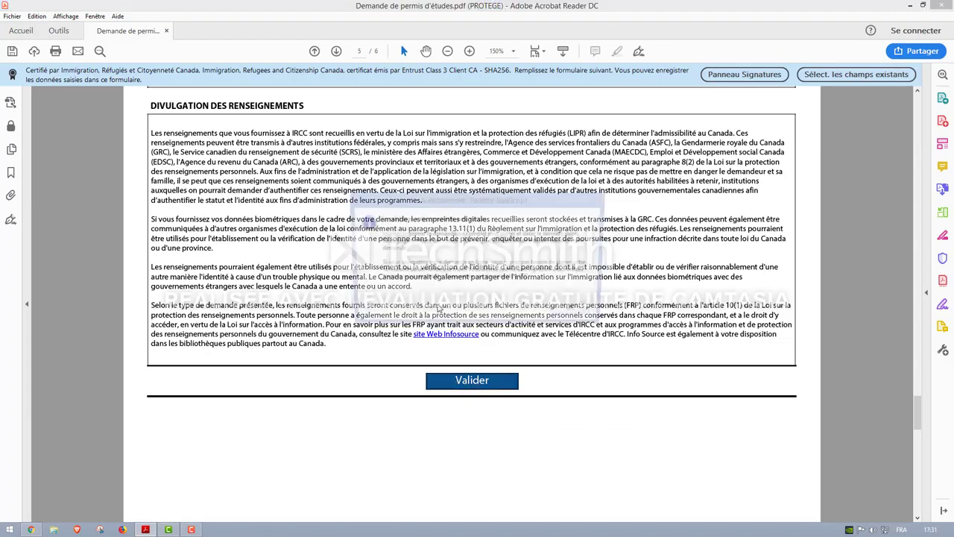
pyautogui.click(578, 312)
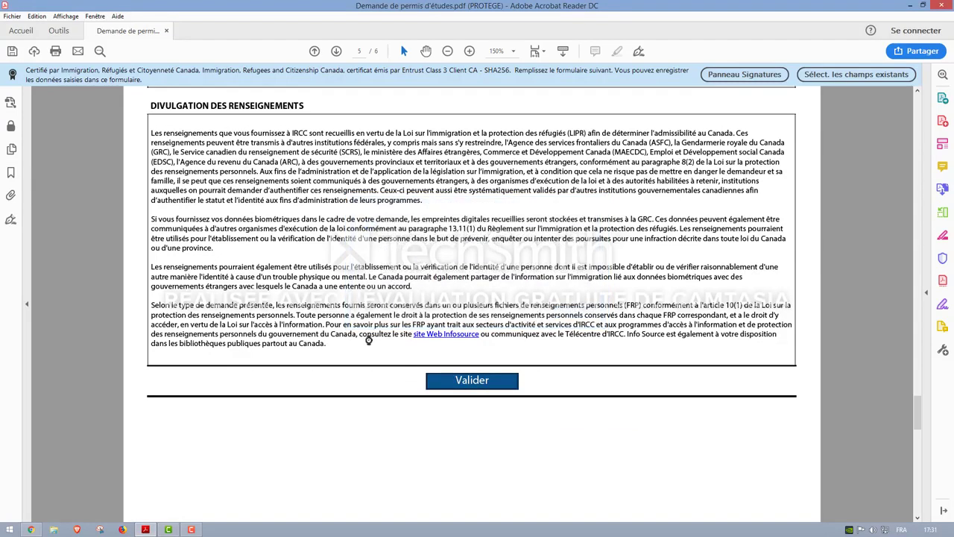
# - Examine the barcodes on the last page of the validated form
pyautogui.scroll(-2, 373, 335)
pyautogui.scroll(-12, 380, 344)
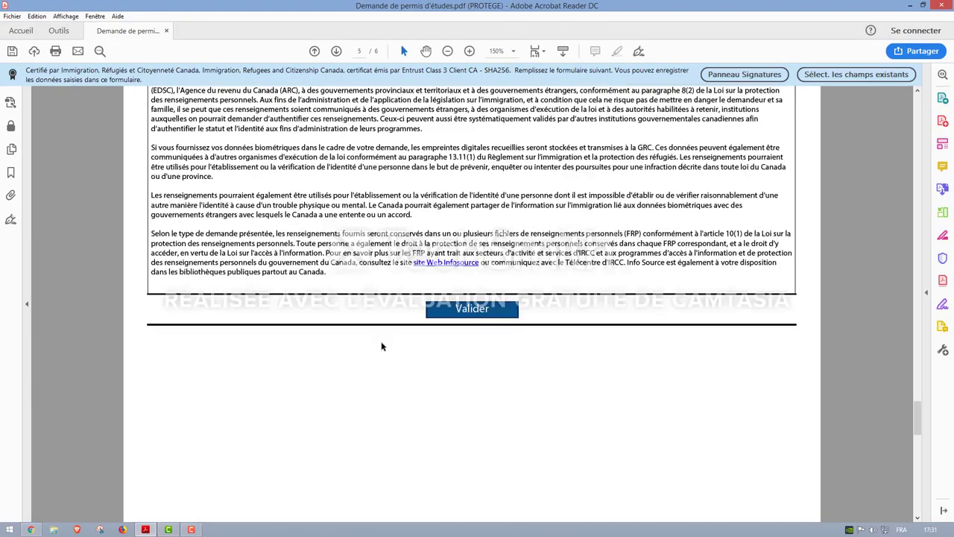
pyautogui.scroll(-3, 387, 350)
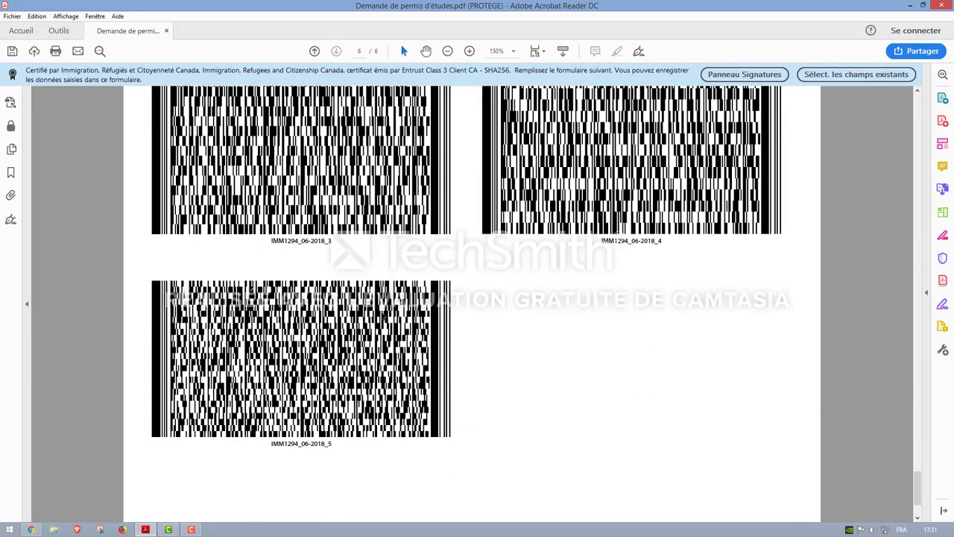
pyautogui.scroll(2, 346, 285)
pyautogui.scroll(10, 312, 340)
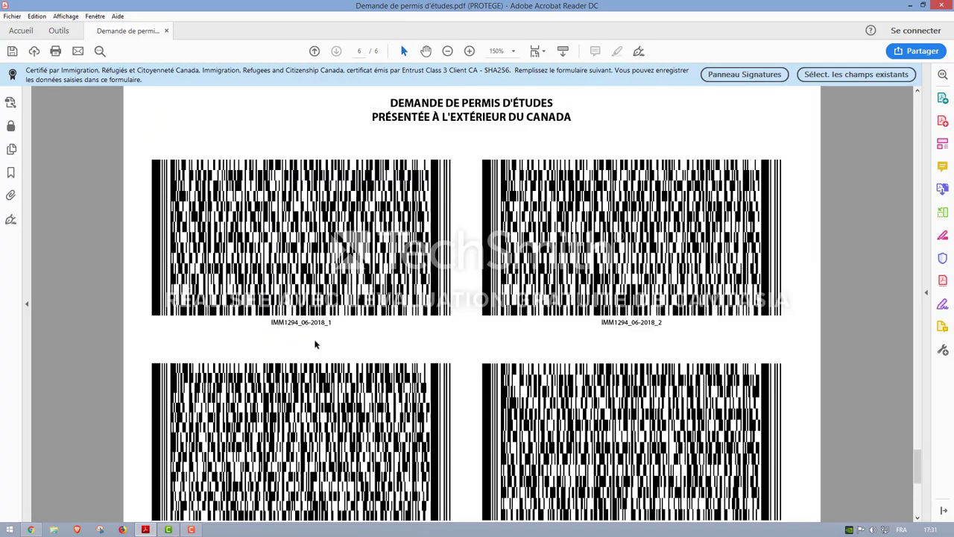
pyautogui.scroll(10, 317, 344)
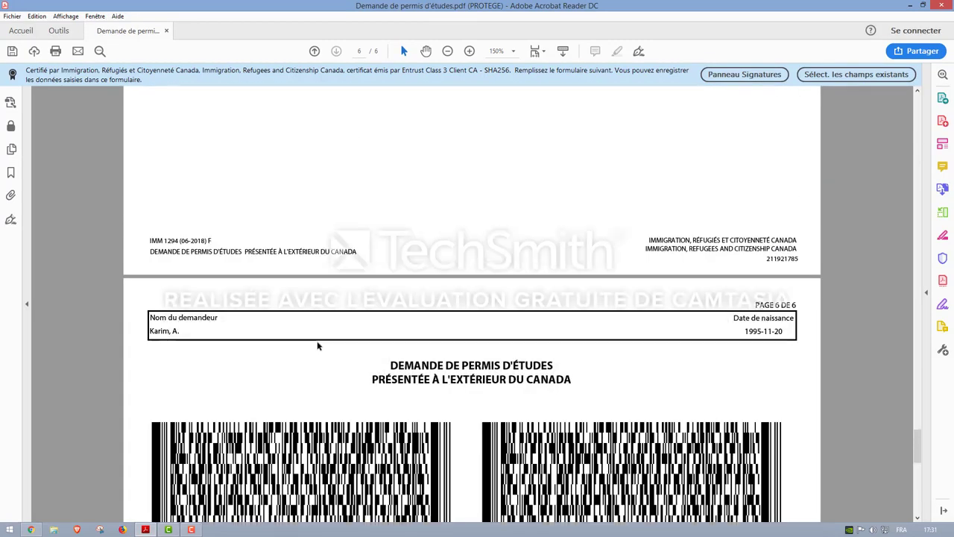
# - Return to the end of page 5, validate the study permit form again and close the validation message
pyautogui.scroll(15, 318, 345)
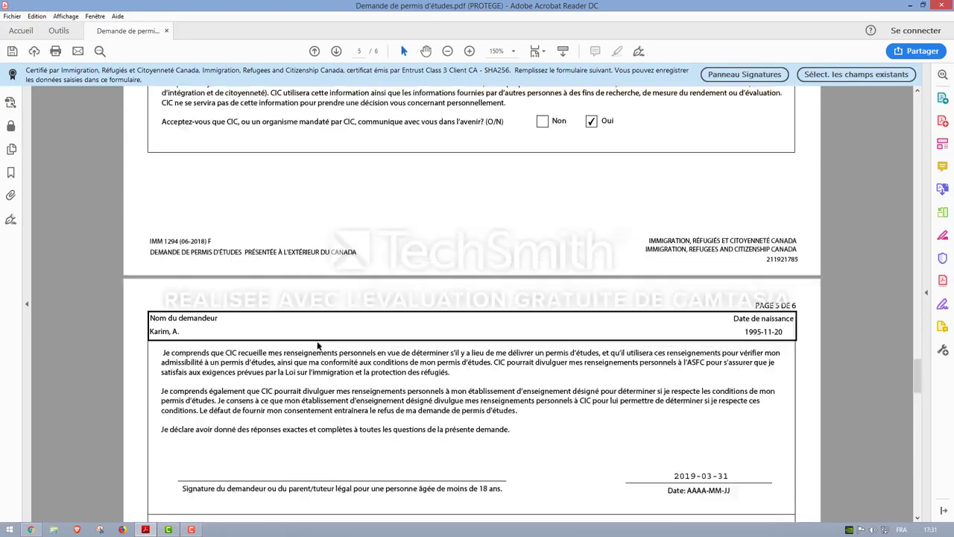
pyautogui.scroll(15, 317, 340)
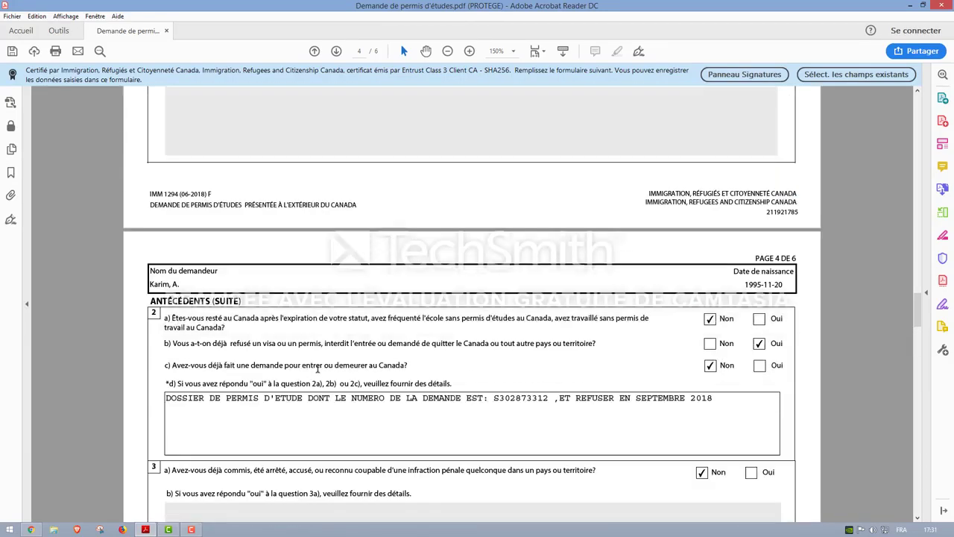
pyautogui.scroll(-15, 318, 369)
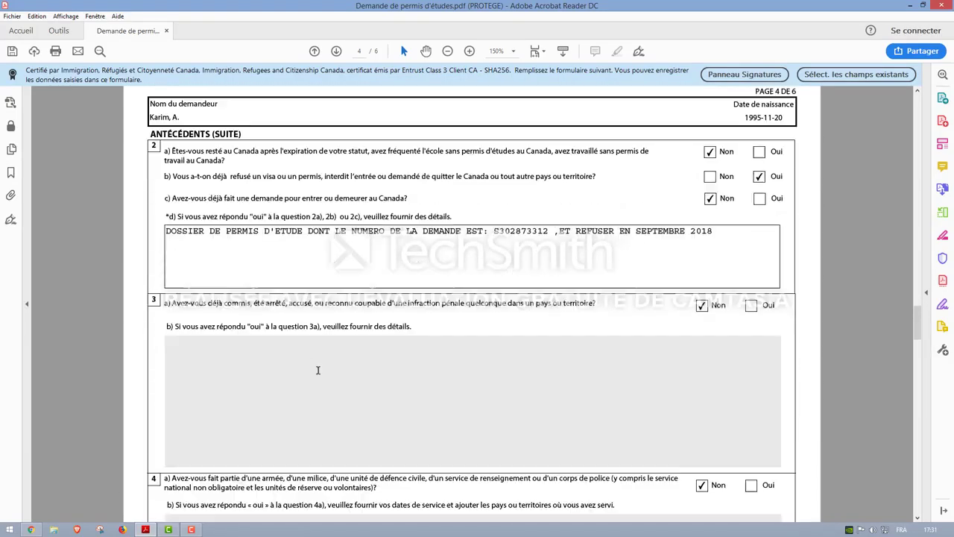
pyautogui.scroll(-10, 370, 269)
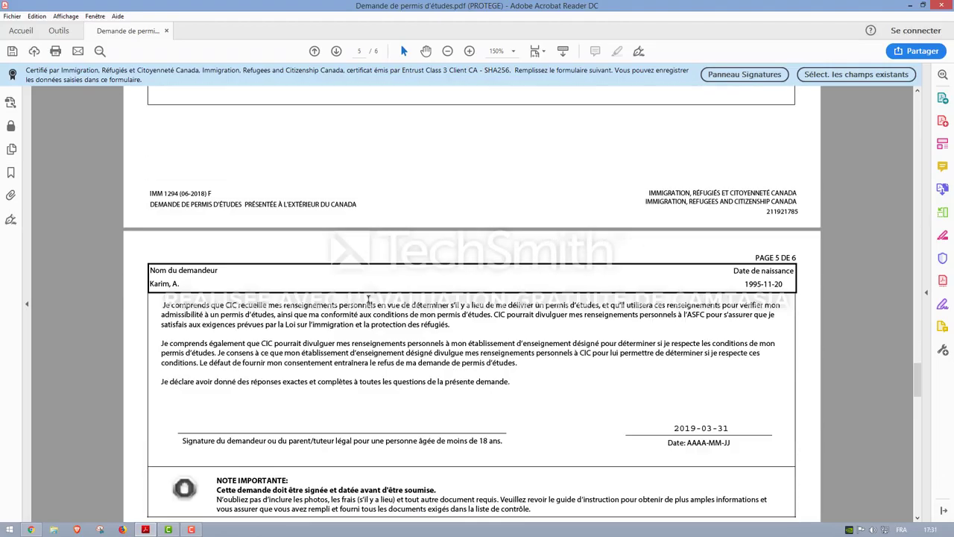
pyautogui.scroll(-10, 368, 299)
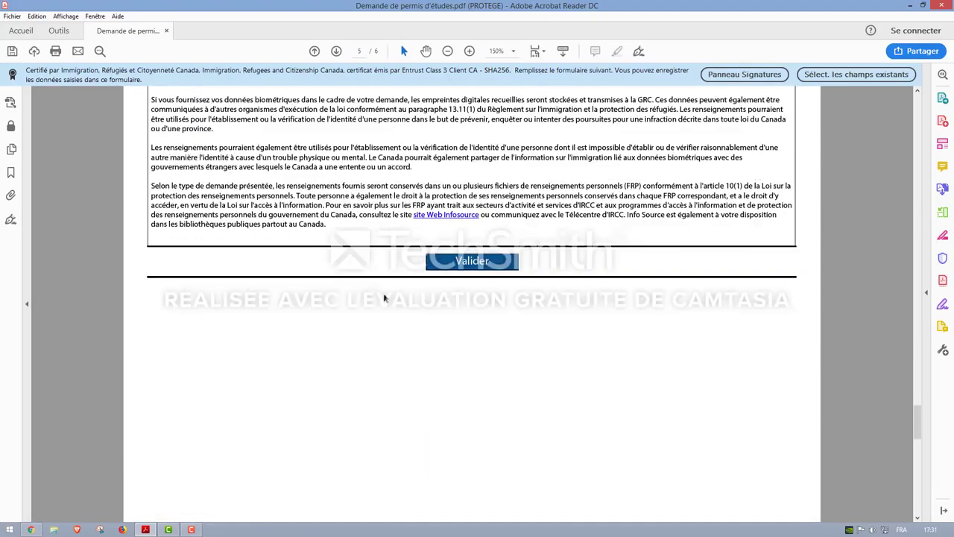
pyautogui.click(468, 261)
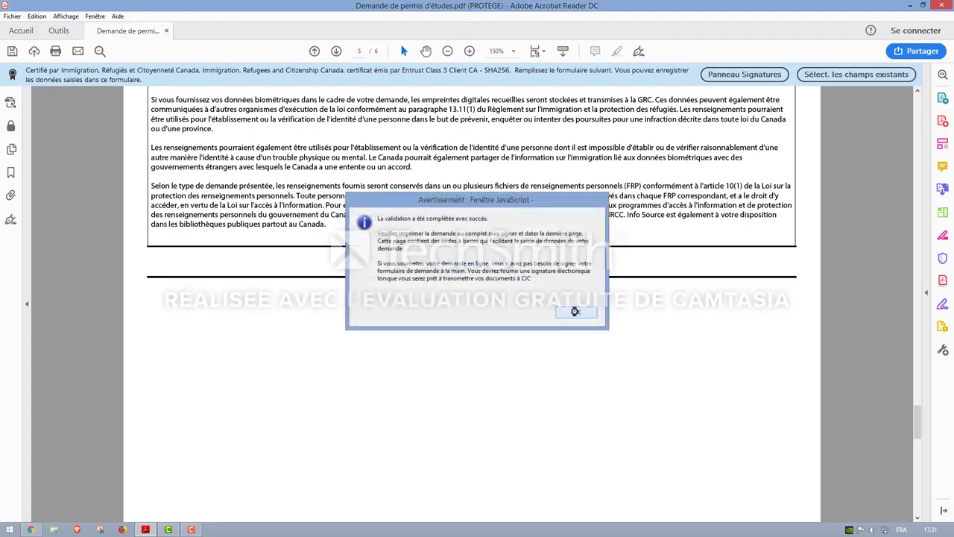
# - Examine the IMM1294_06-2018 barcodes on page 6 of the form
pyautogui.scroll(-4, 401, 322)
pyautogui.scroll(11, 401, 322)
pyautogui.scroll(-9, 402, 324)
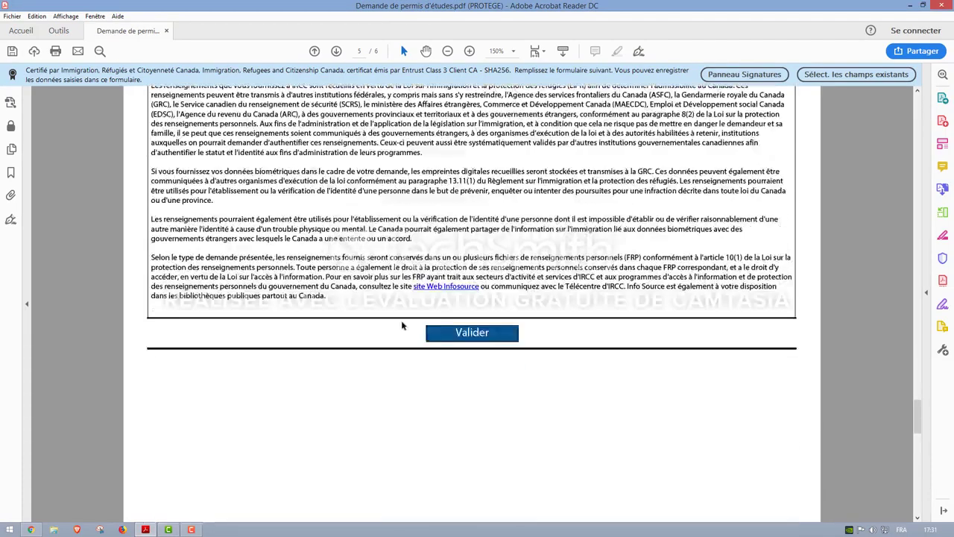
pyautogui.scroll(-8, 401, 325)
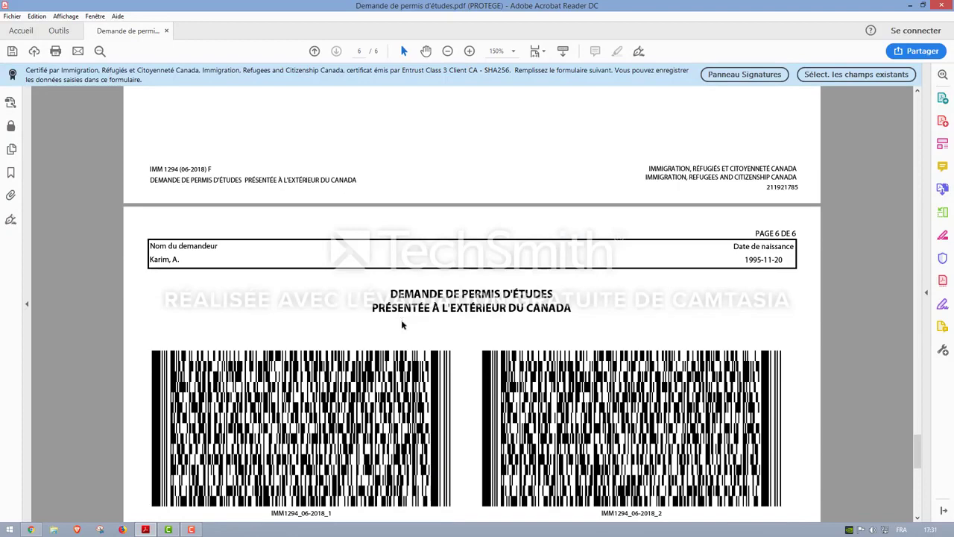
pyautogui.scroll(-3, 402, 325)
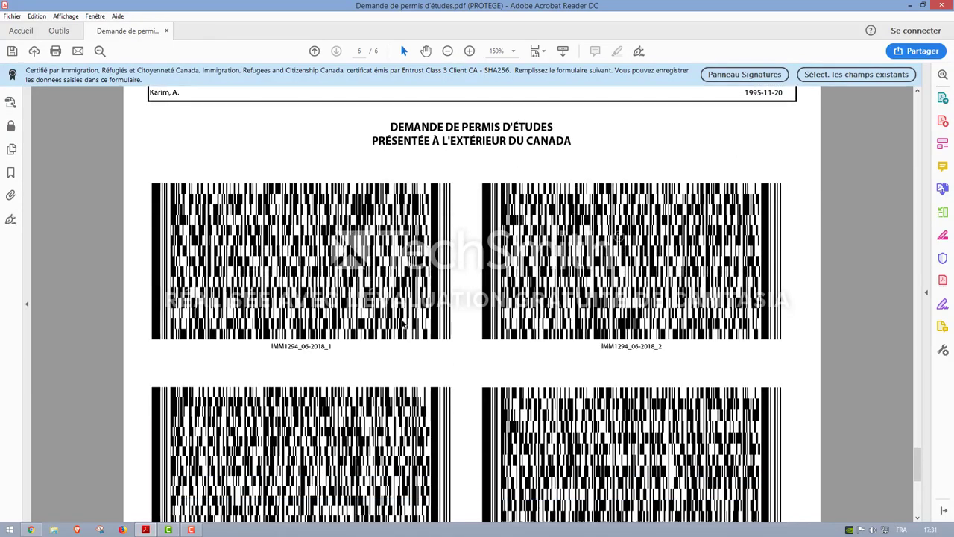
pyautogui.scroll(-3, 401, 323)
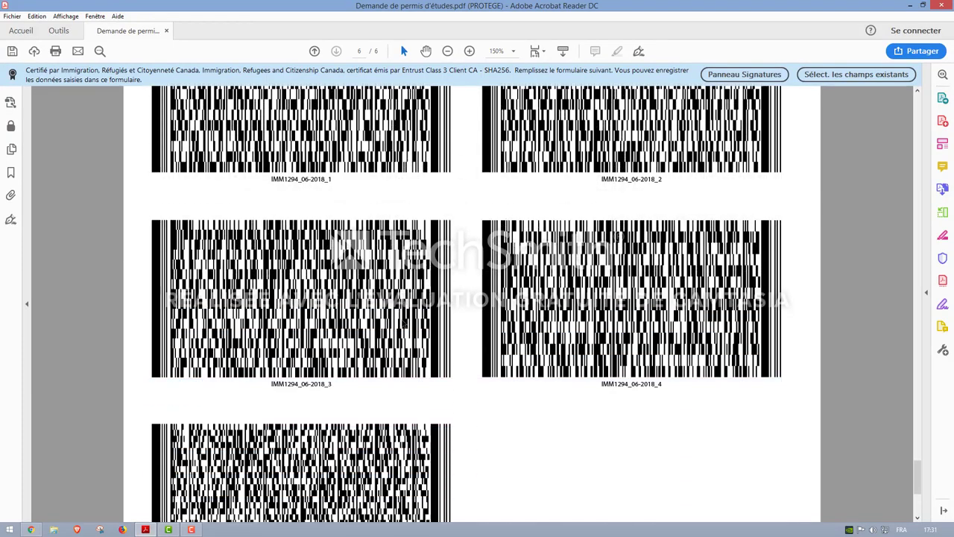